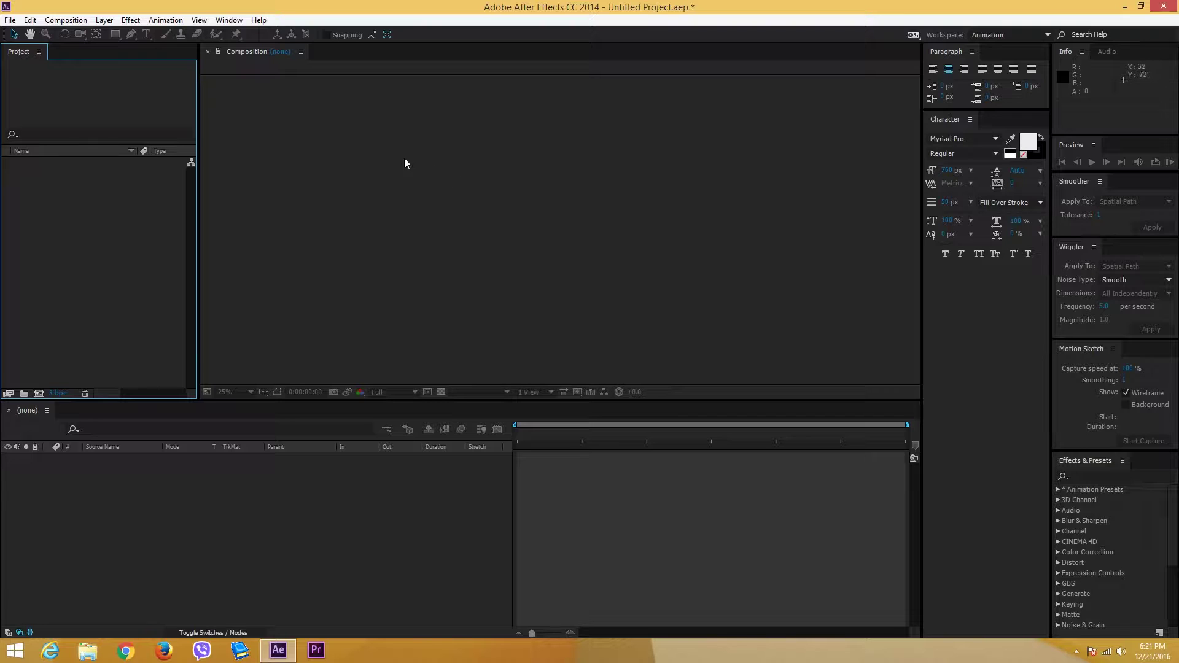
Create Comp 1 at 1920×1080 and draw a red square on the left of the frame.
right_click(125, 208)
left_click(167, 218)
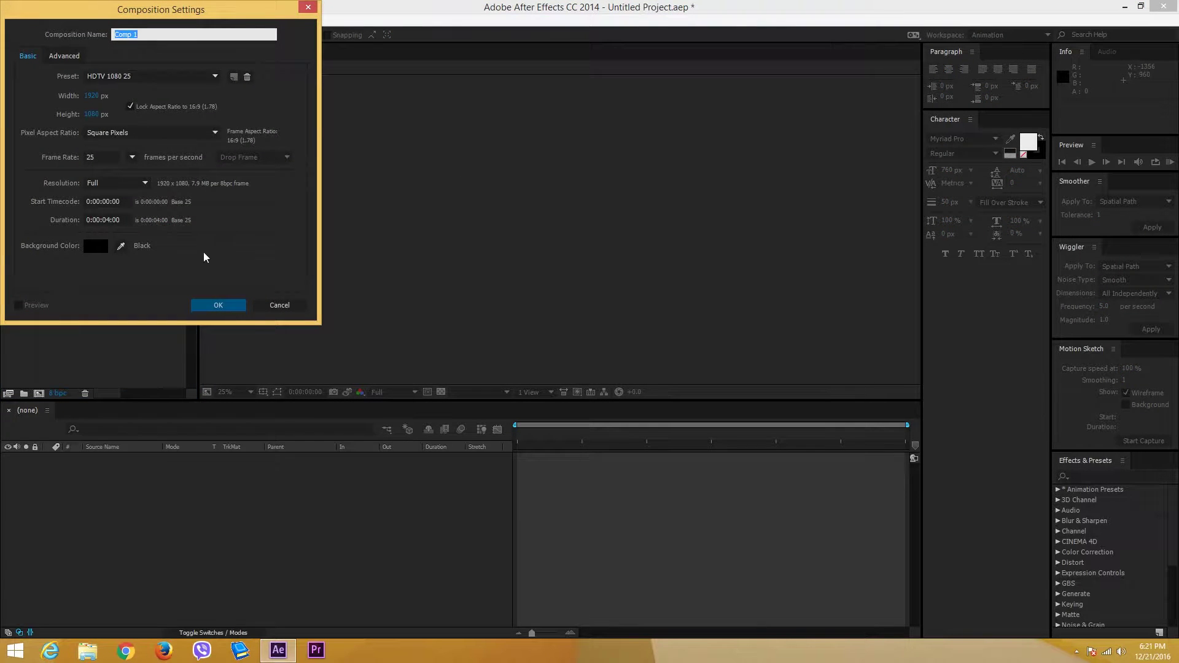
left_click(233, 307)
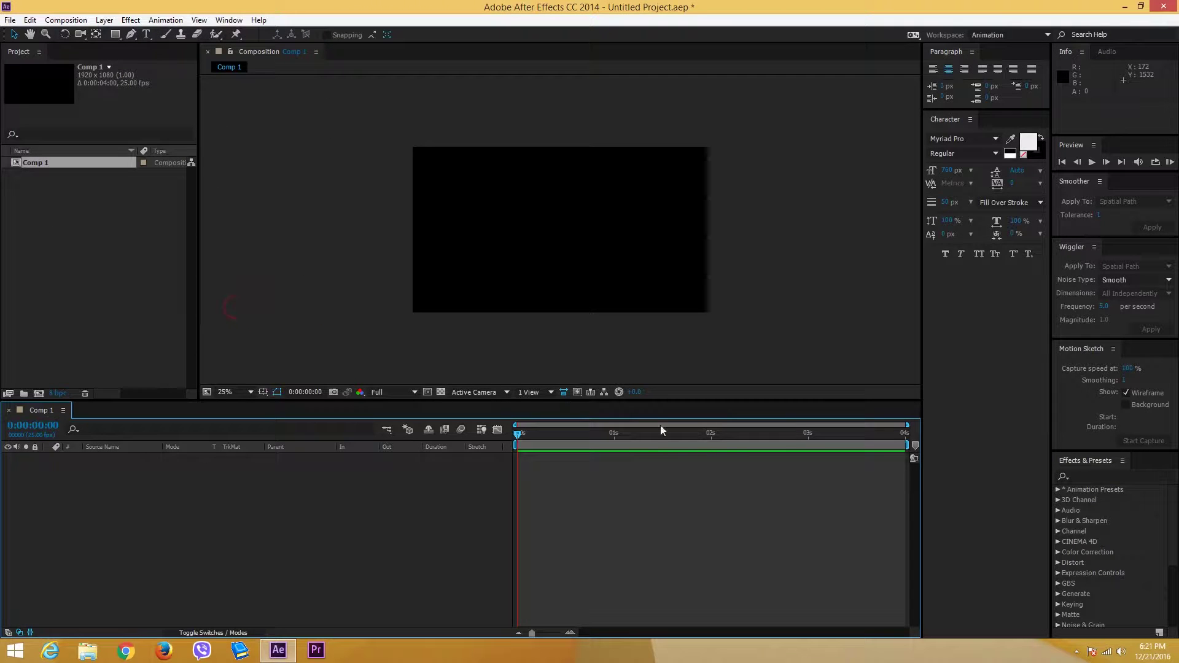
left_click(116, 35)
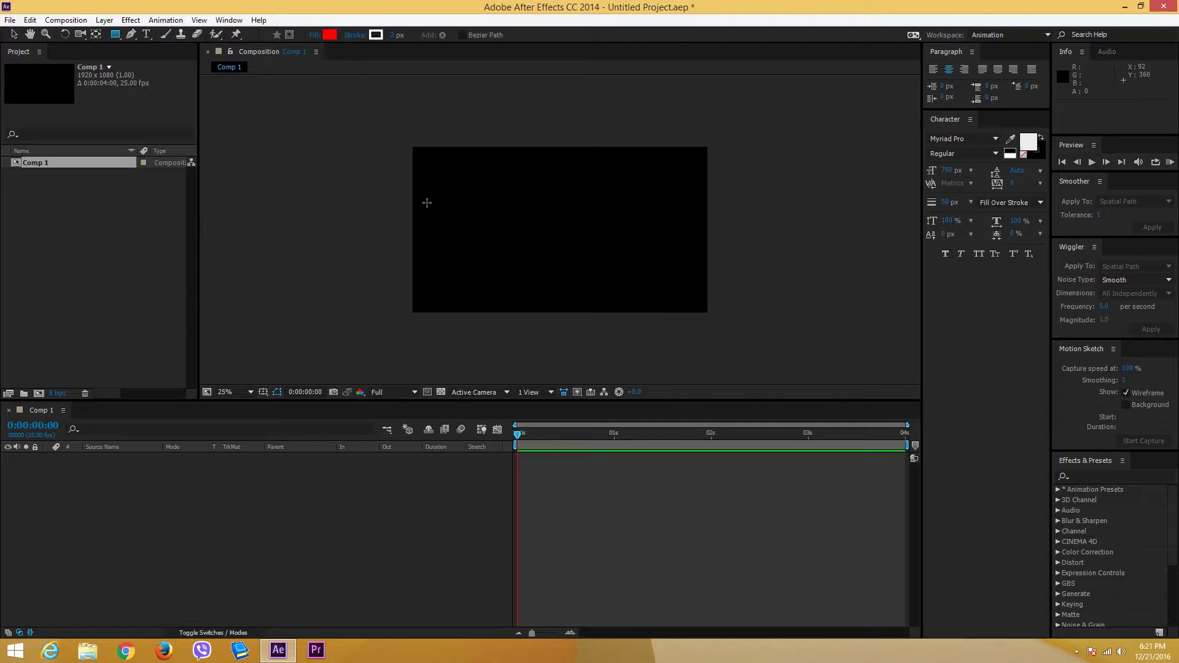
left_click_drag(427, 202, 465, 238)
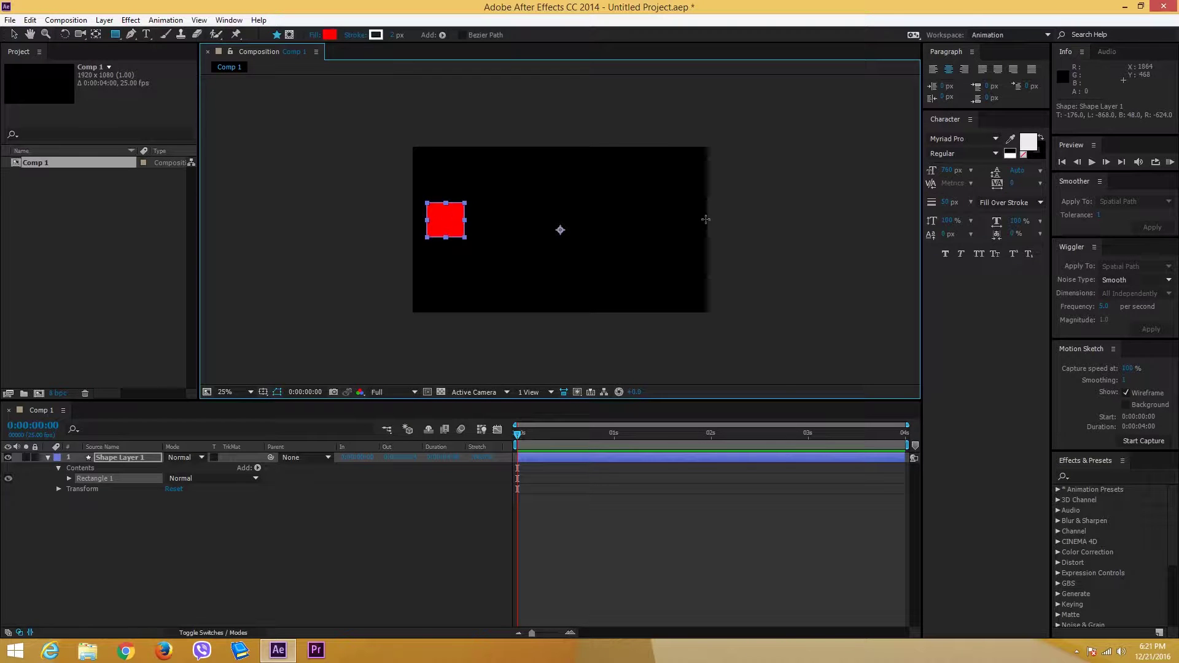
Move Shape Layer 1's anchor point onto the square's centre with the Pan Behind tool.
left_click(14, 35)
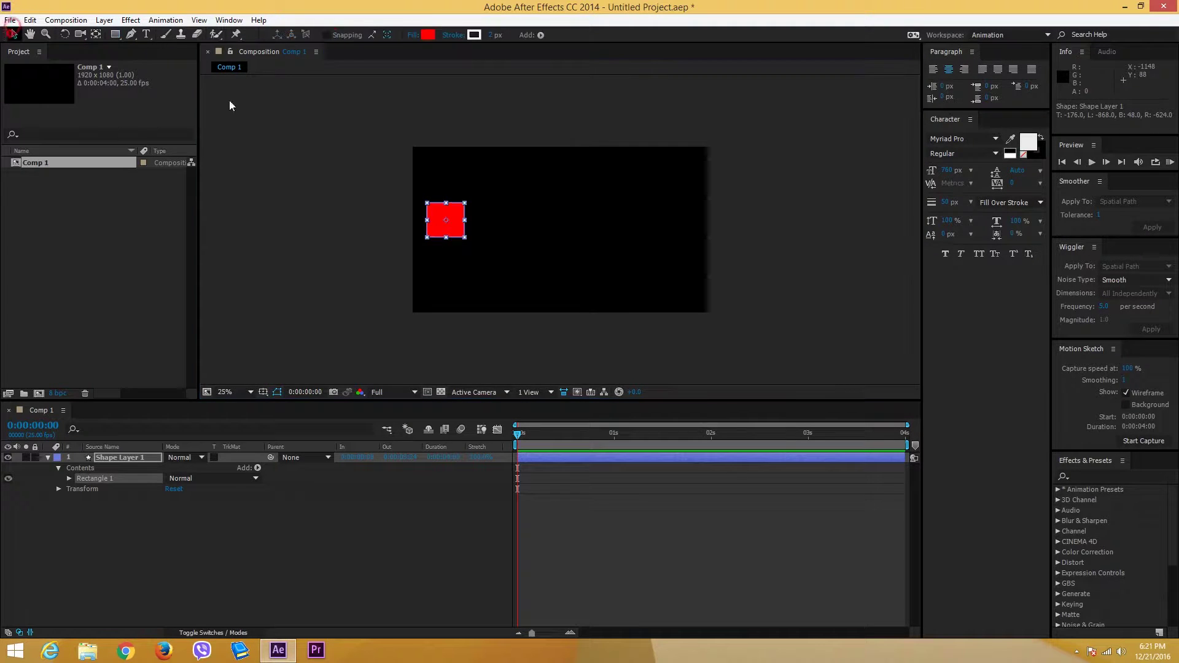
left_click(458, 333)
left_click(461, 224)
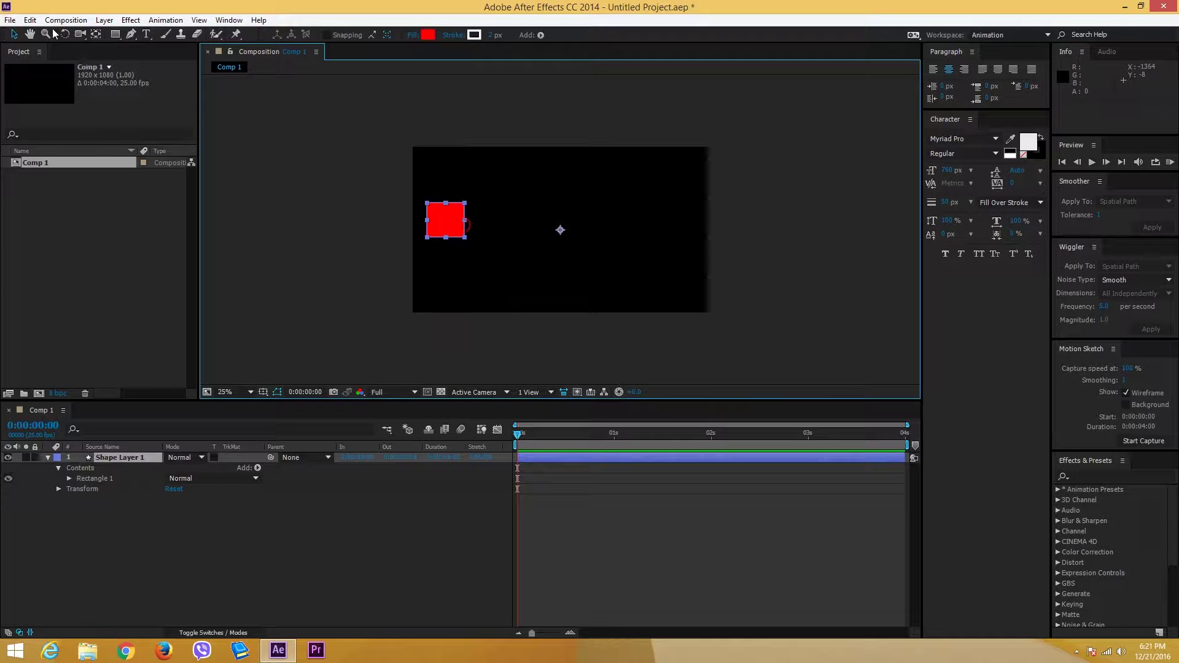
left_click(96, 35)
left_click_drag(560, 231, 446, 218)
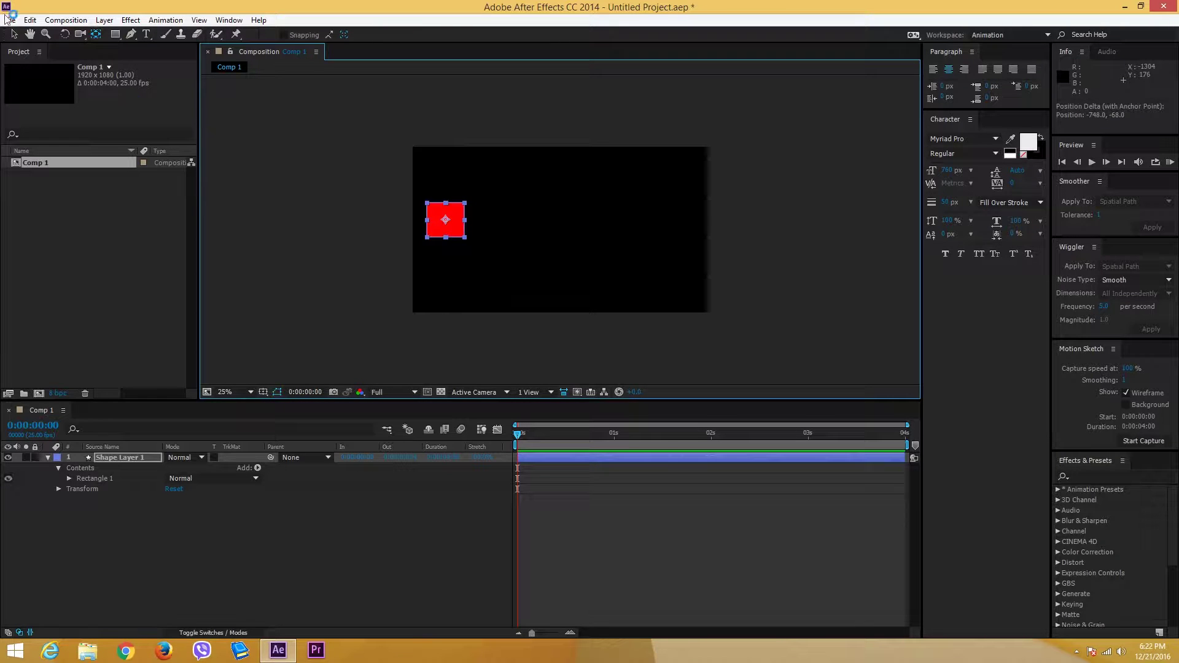
Start Position keyframes at 0 s and move the square to the right edge at the end.
key("v")
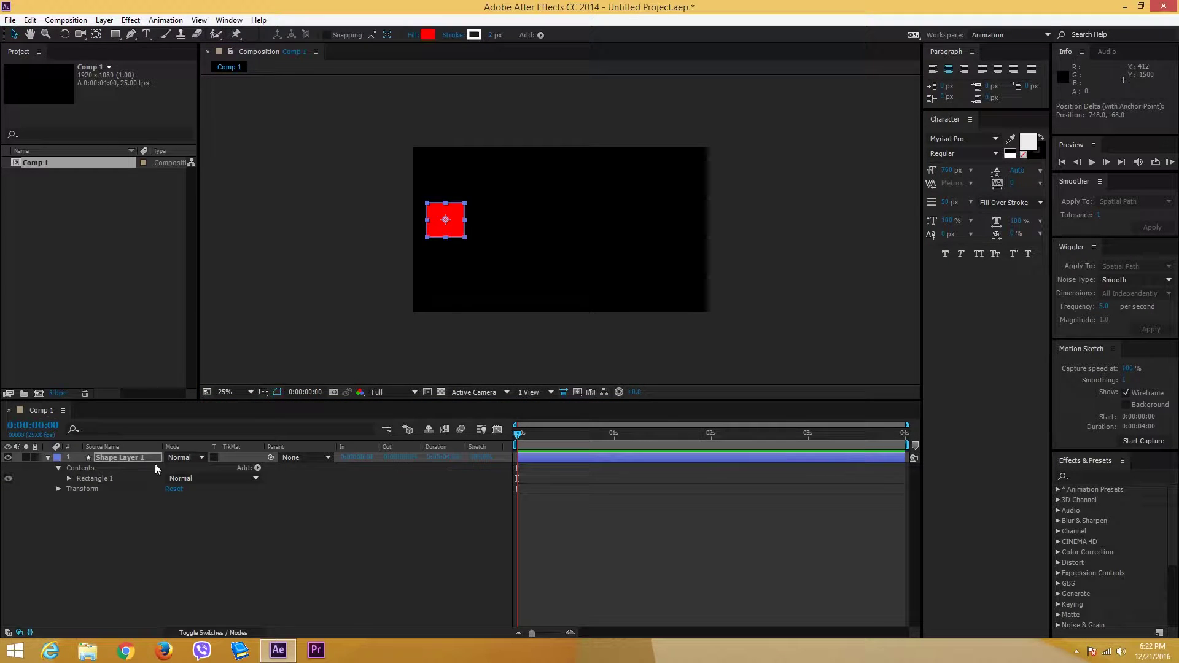
key("p")
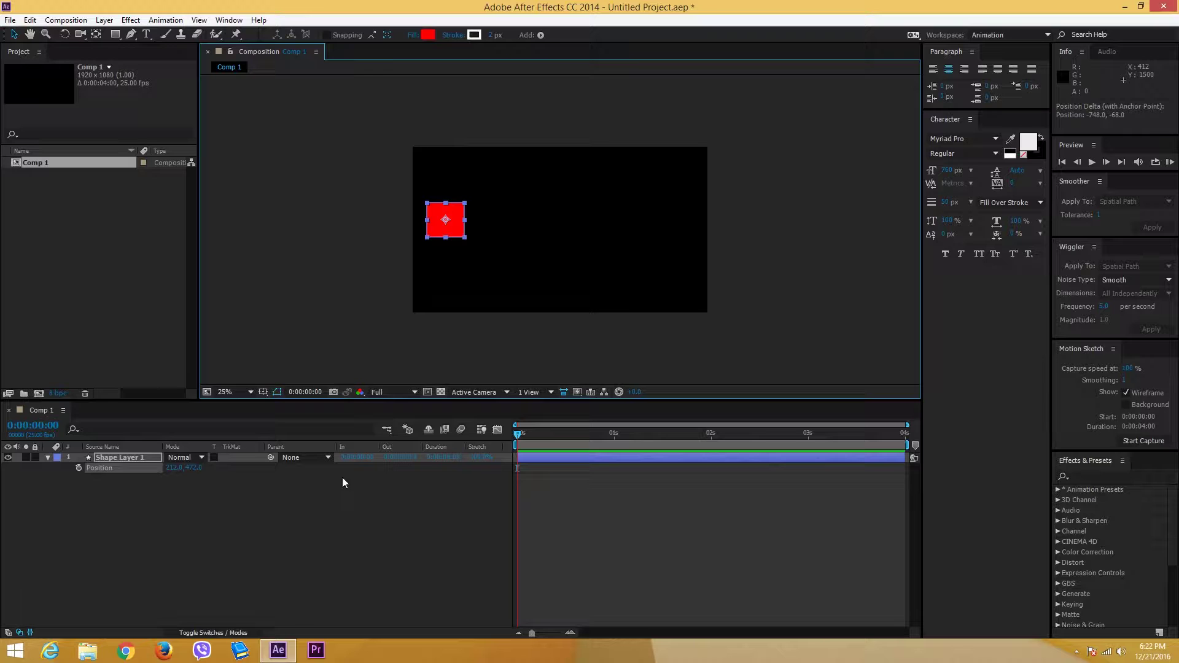
left_click(79, 468)
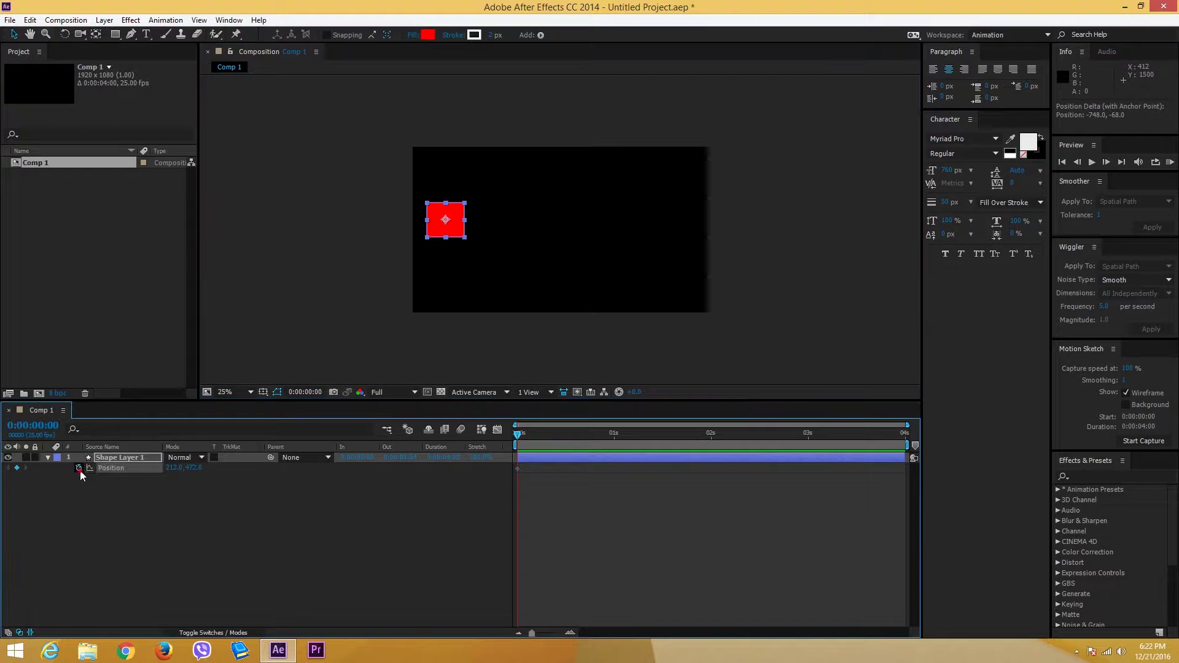
key("End")
left_click_drag(436, 210, 660, 212)
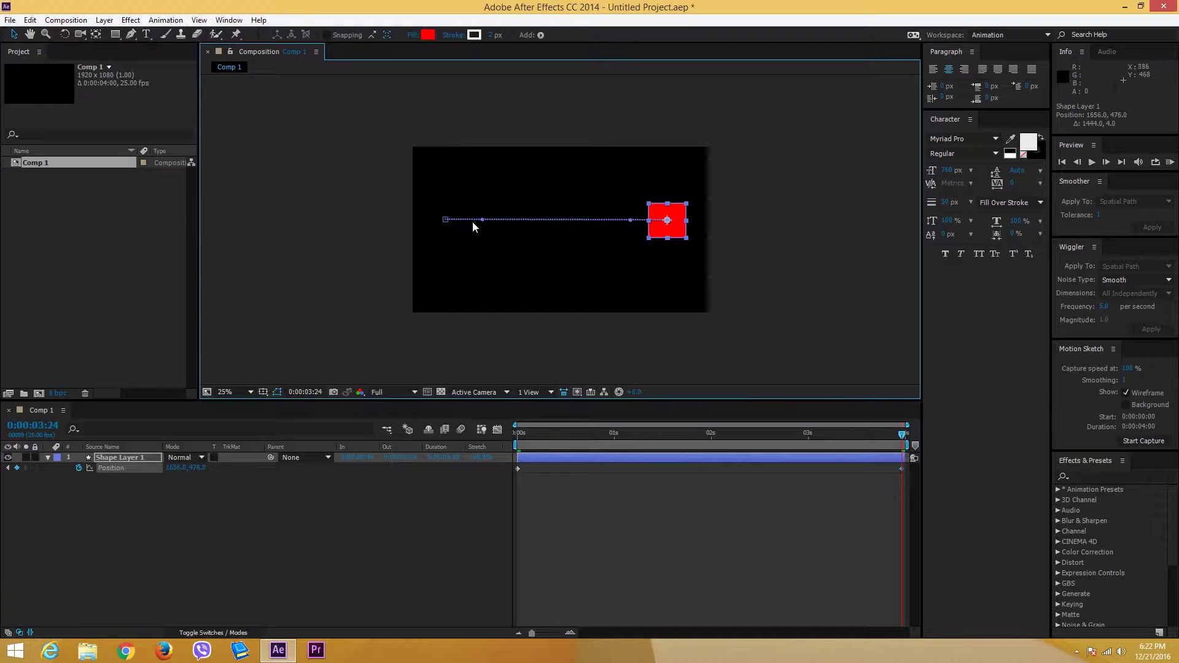
Add wave keyframes, square down at 1 s, up at 2 s, down at 3 s, then preview.
left_click_drag(764, 431, 614, 434)
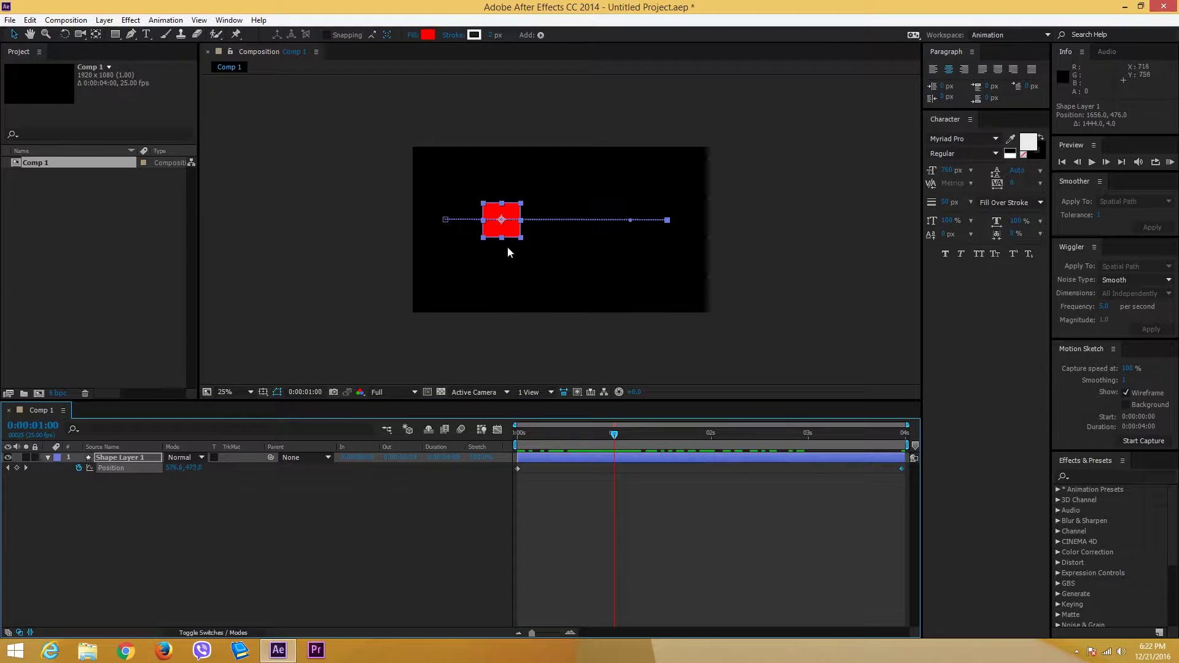
left_click_drag(513, 238, 516, 281)
left_click(712, 436)
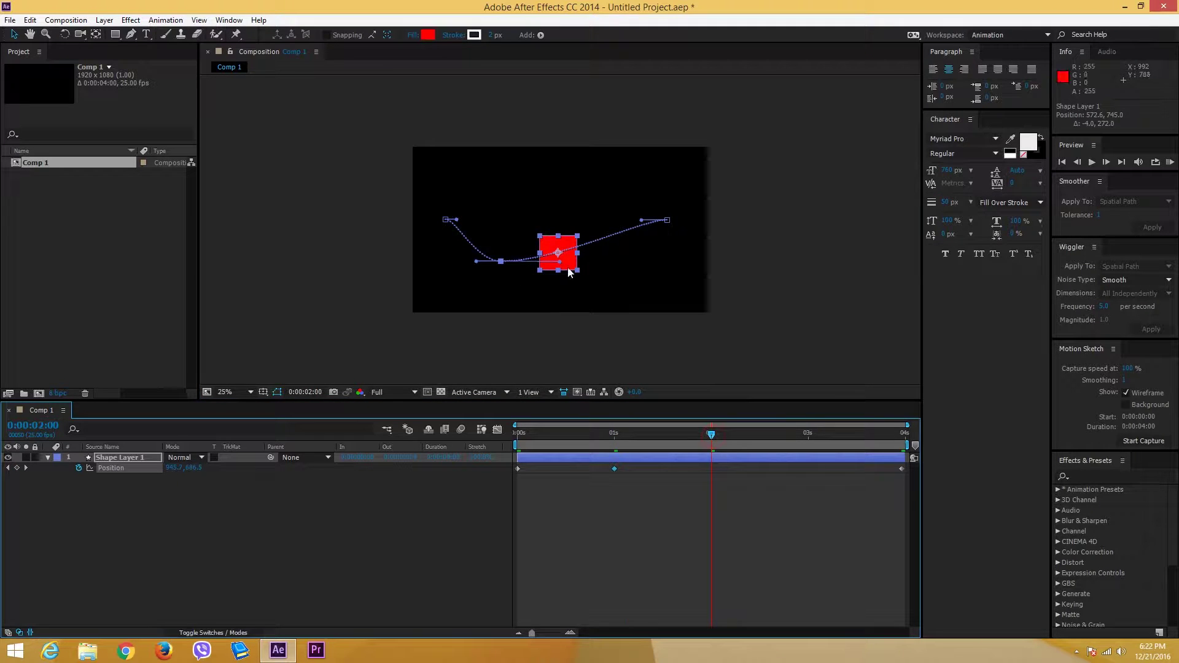
left_click_drag(572, 240, 574, 190)
left_click_drag(758, 432, 809, 442)
left_click_drag(618, 203, 613, 256)
left_click_drag(808, 433, 459, 435)
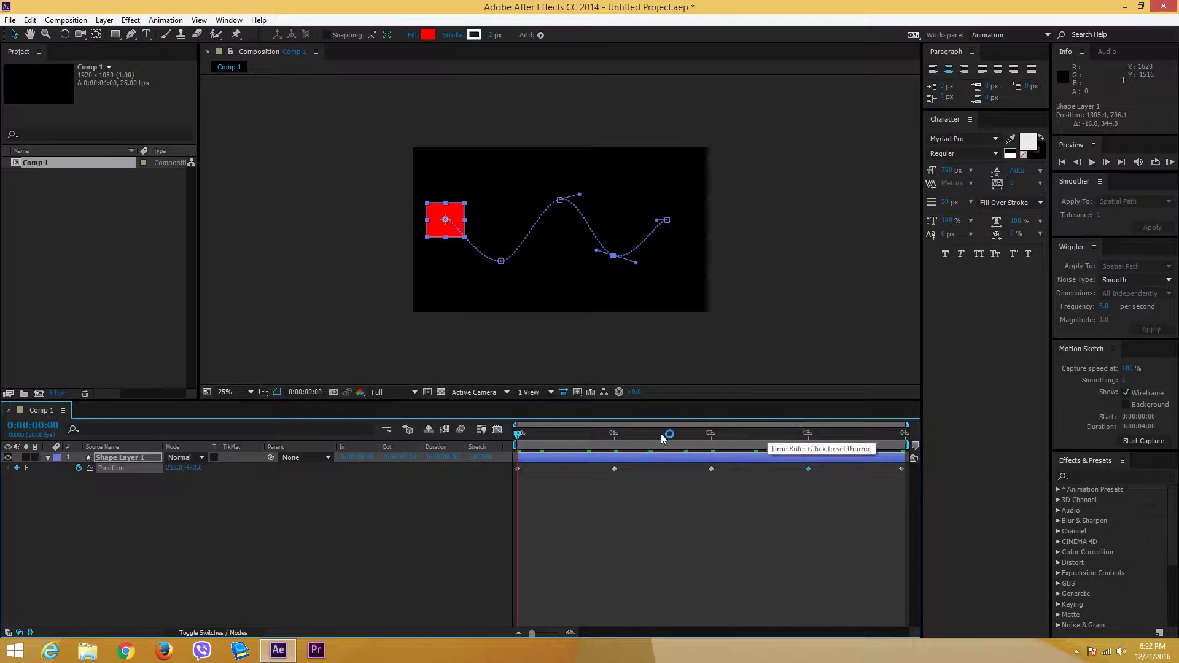
key("space")
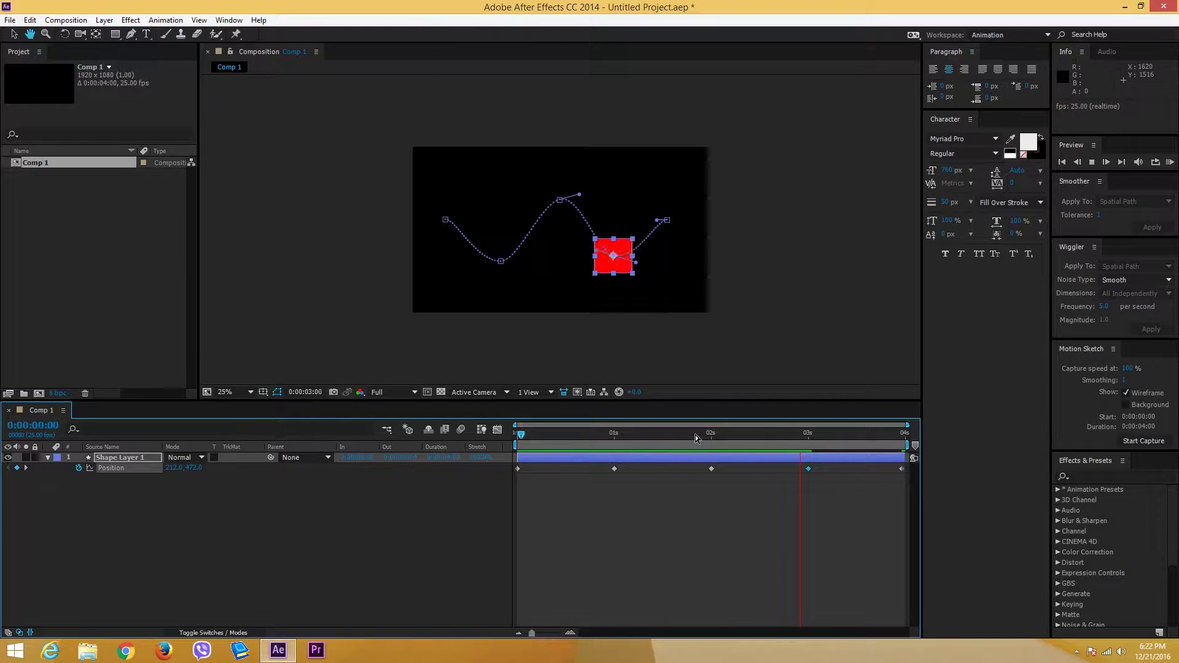
left_click(645, 436)
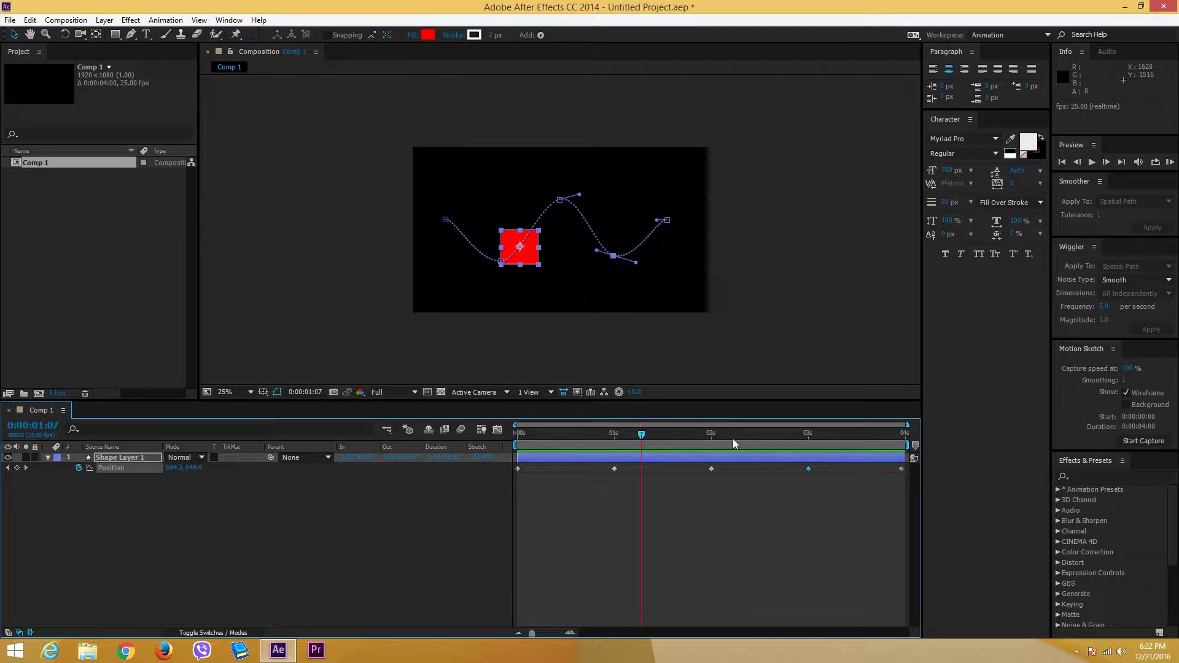
left_click_drag(707, 432, 809, 433)
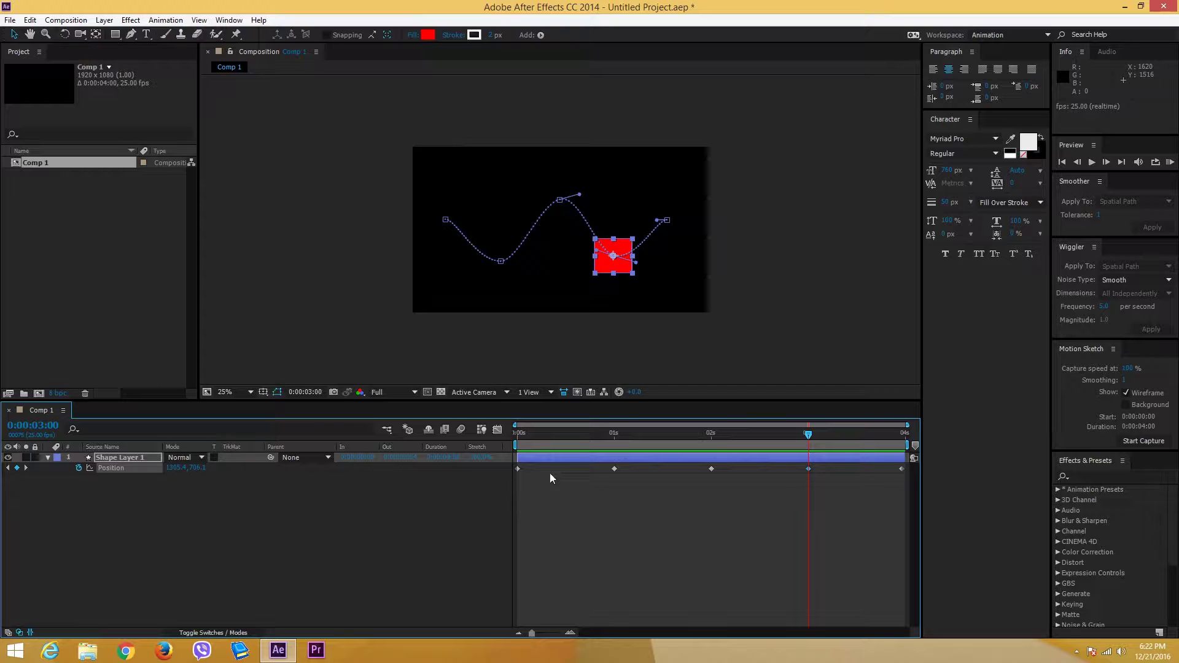
left_click(457, 506)
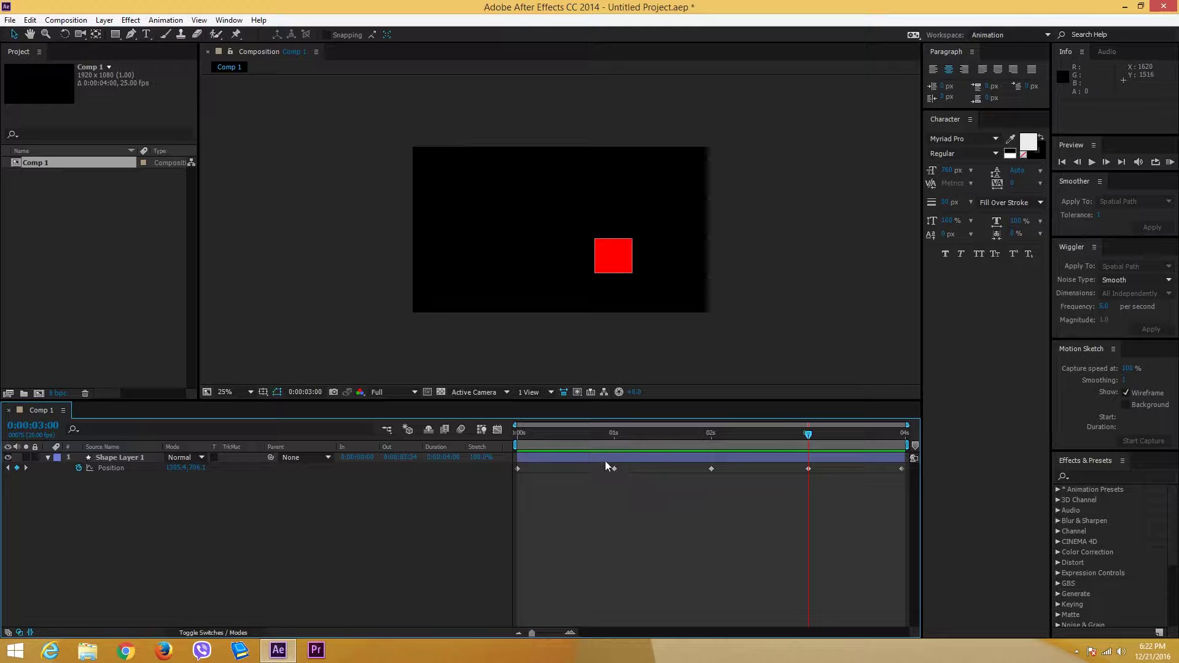
left_click_drag(596, 436, 551, 470)
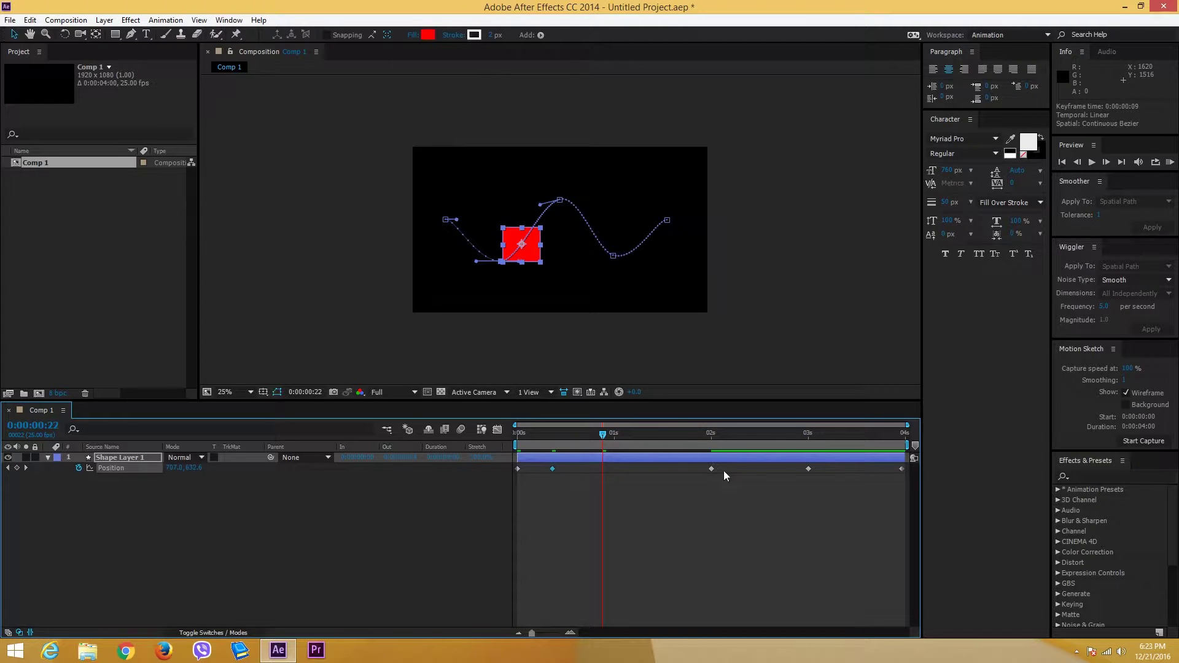
left_click_drag(711, 469, 592, 472)
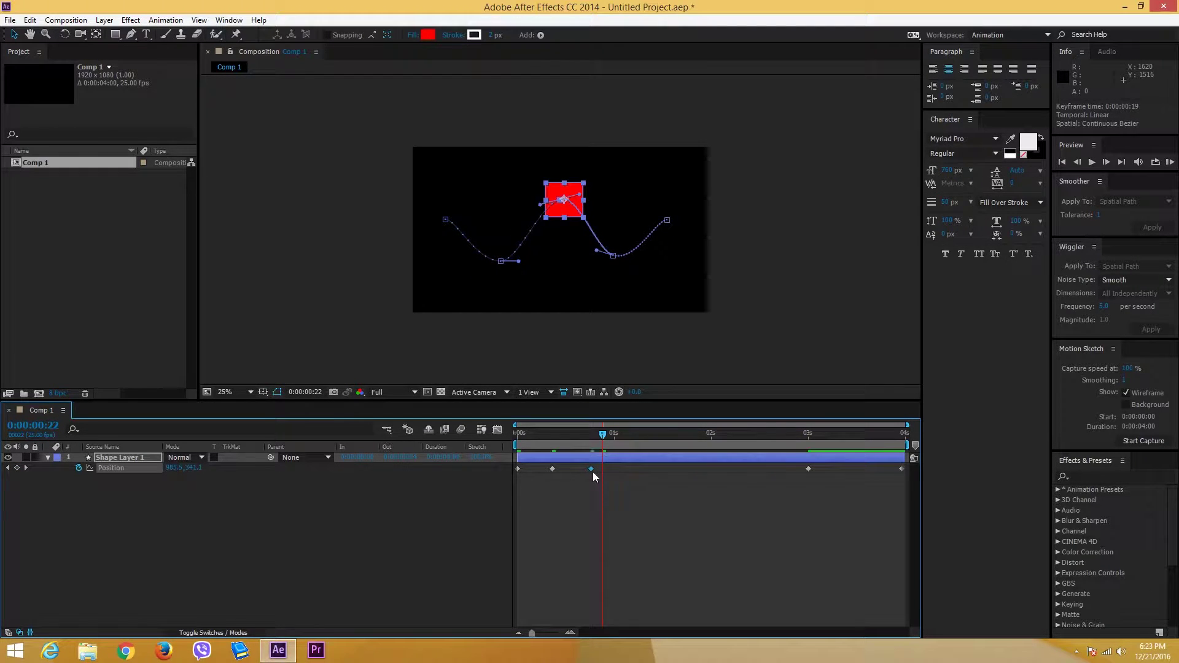
left_click_drag(808, 469, 630, 471)
left_click_drag(902, 469, 665, 482)
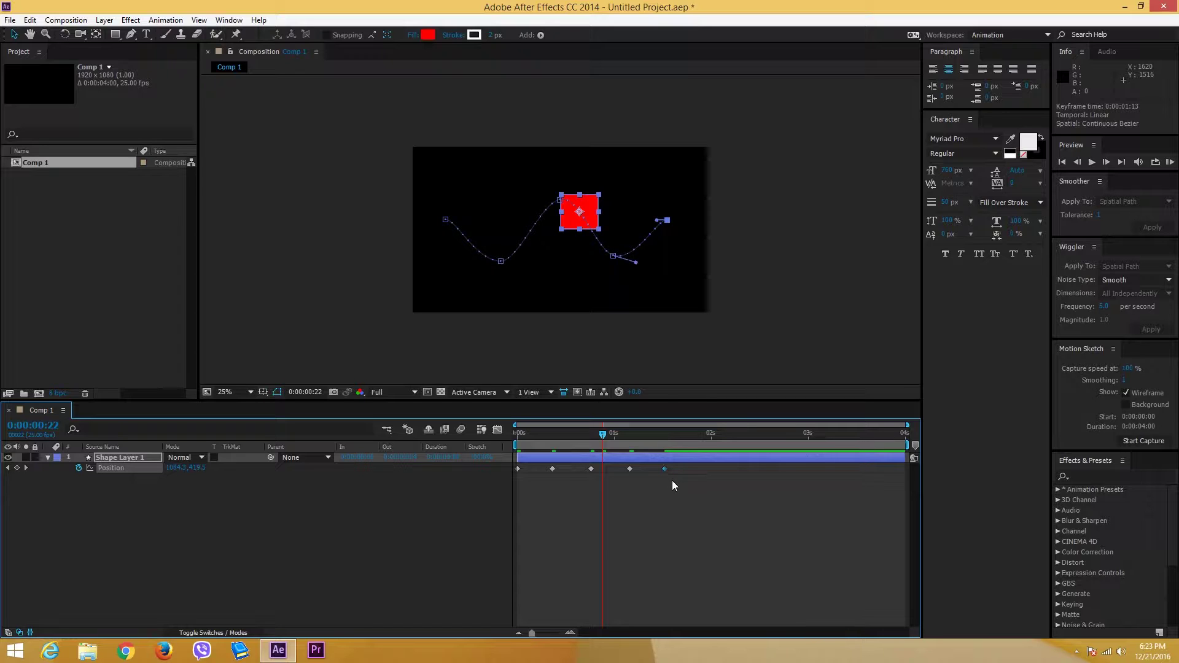
key("ctrl+z")
key("ctrl+z")
key("ctrl+z")
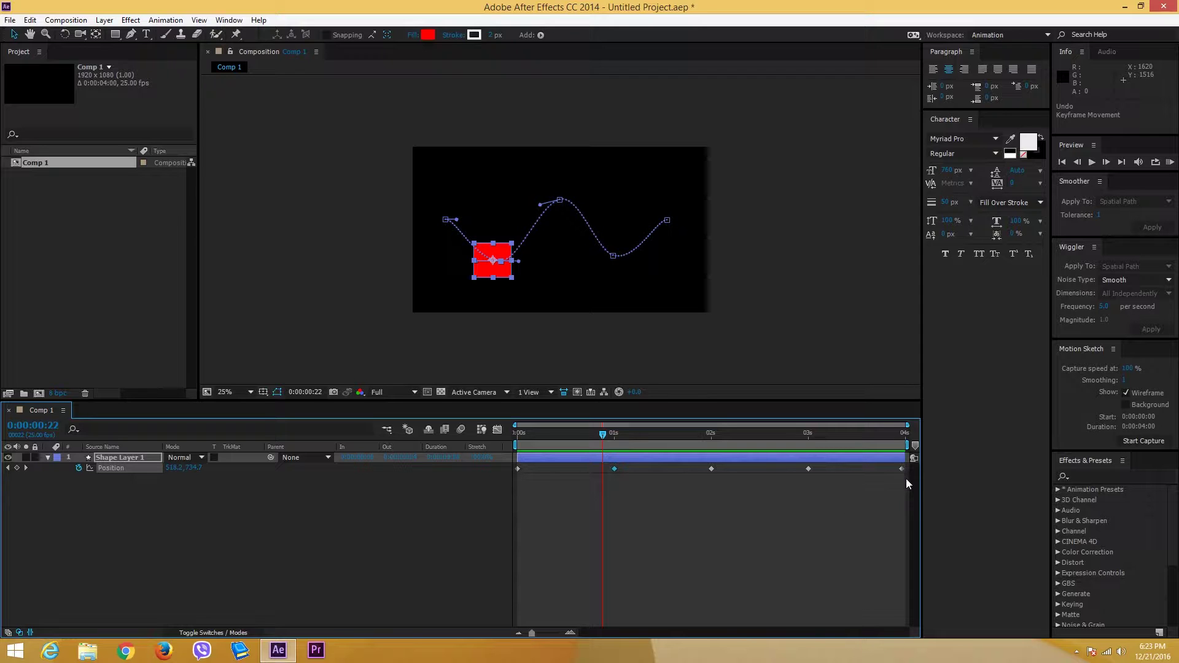
Set all of the square's Position keyframes to Rove Across Time.
left_click_drag(905, 478, 516, 468)
right_click(517, 470)
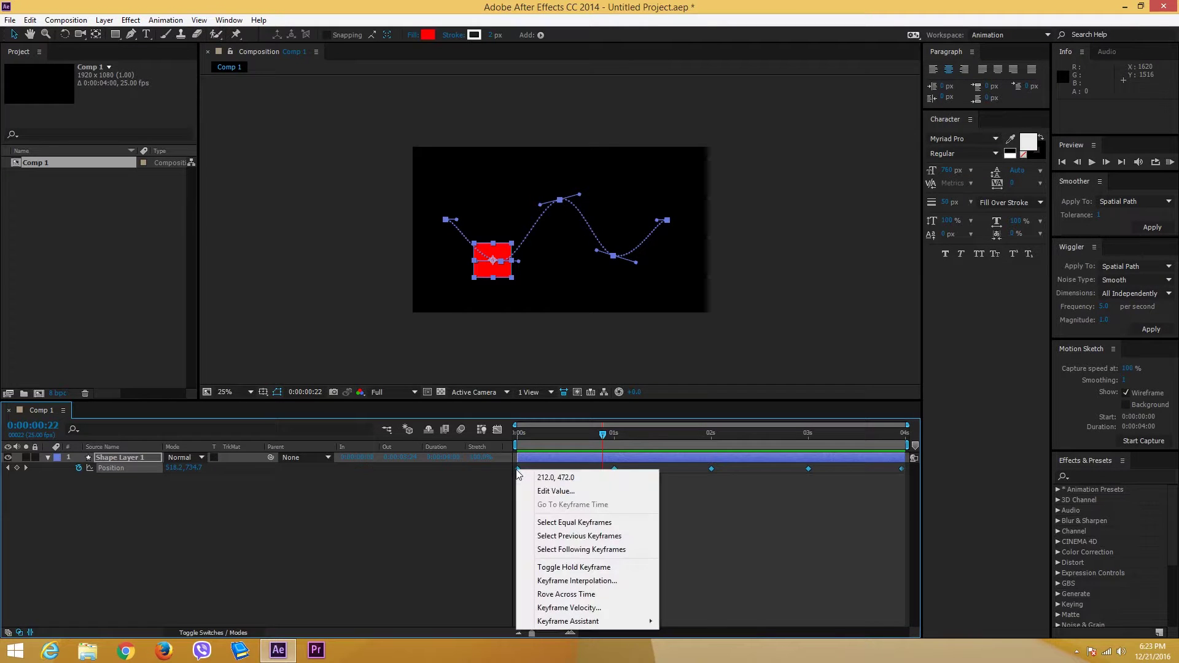
left_click(565, 594)
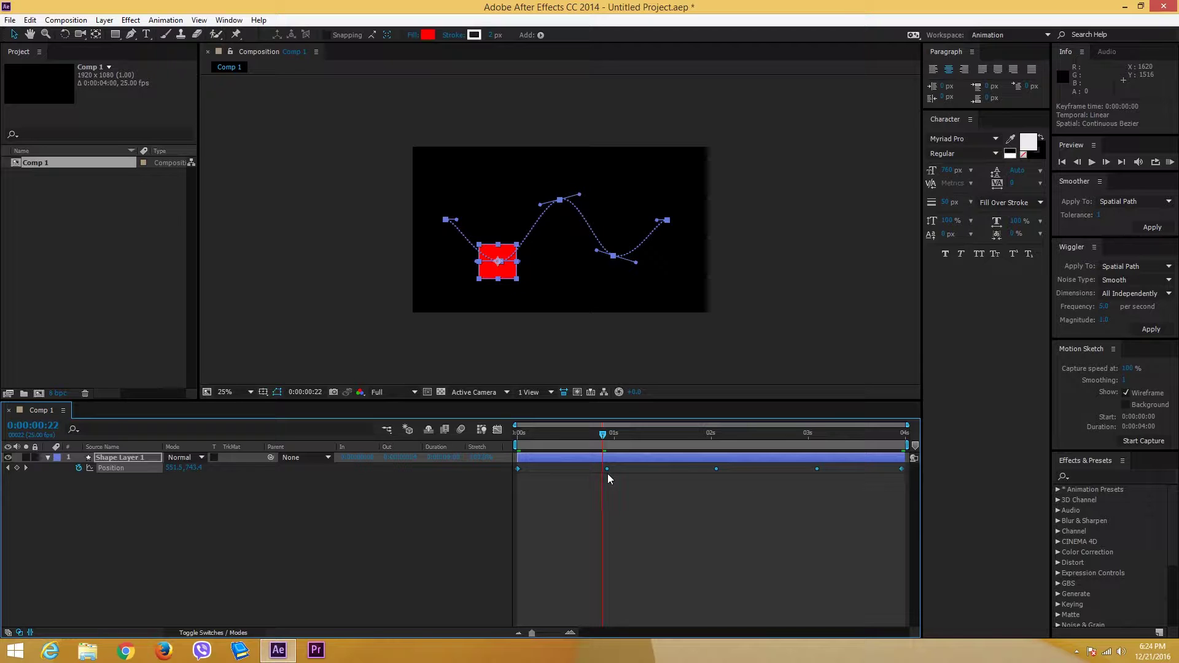
Scale the keyframes so the last Position keyframe lands near 0:00:01:05.
left_click(628, 494)
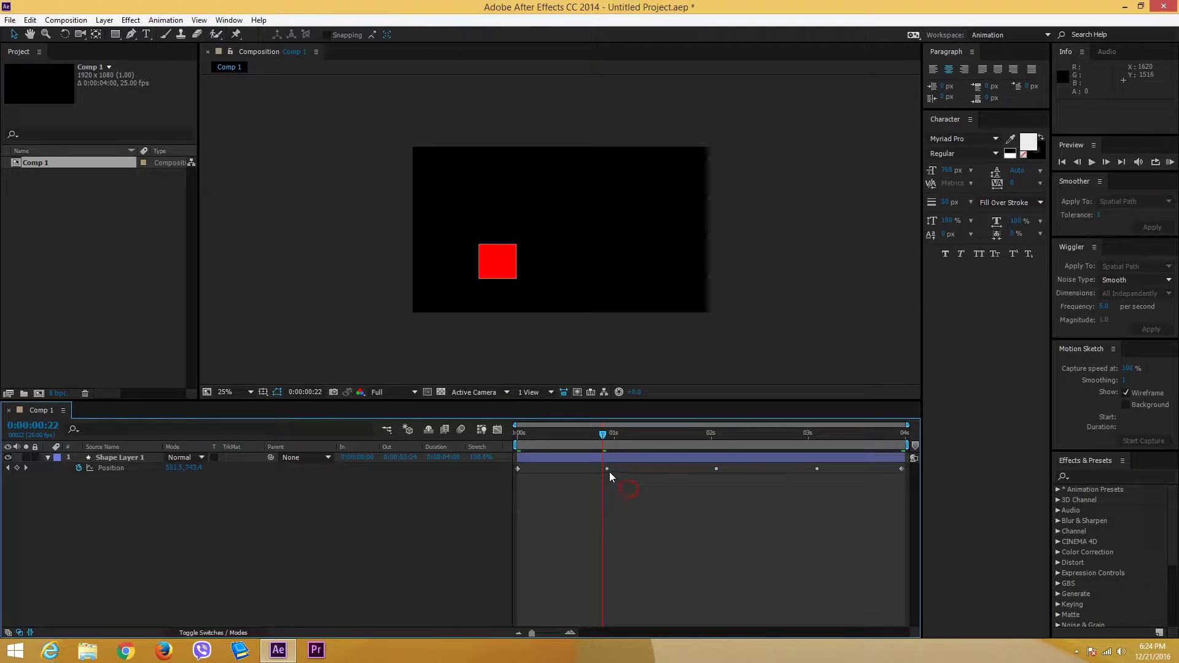
left_click_drag(608, 469, 605, 470)
key("ctrl+z")
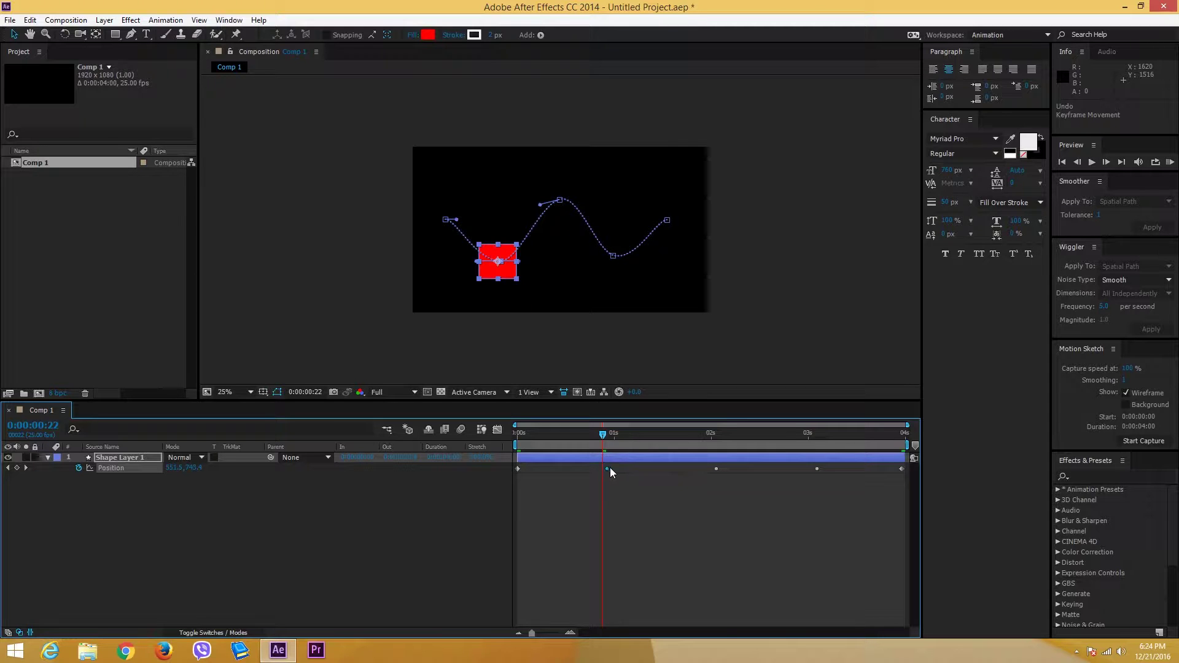
mouse_move(610, 473)
left_click_drag(900, 467, 635, 484)
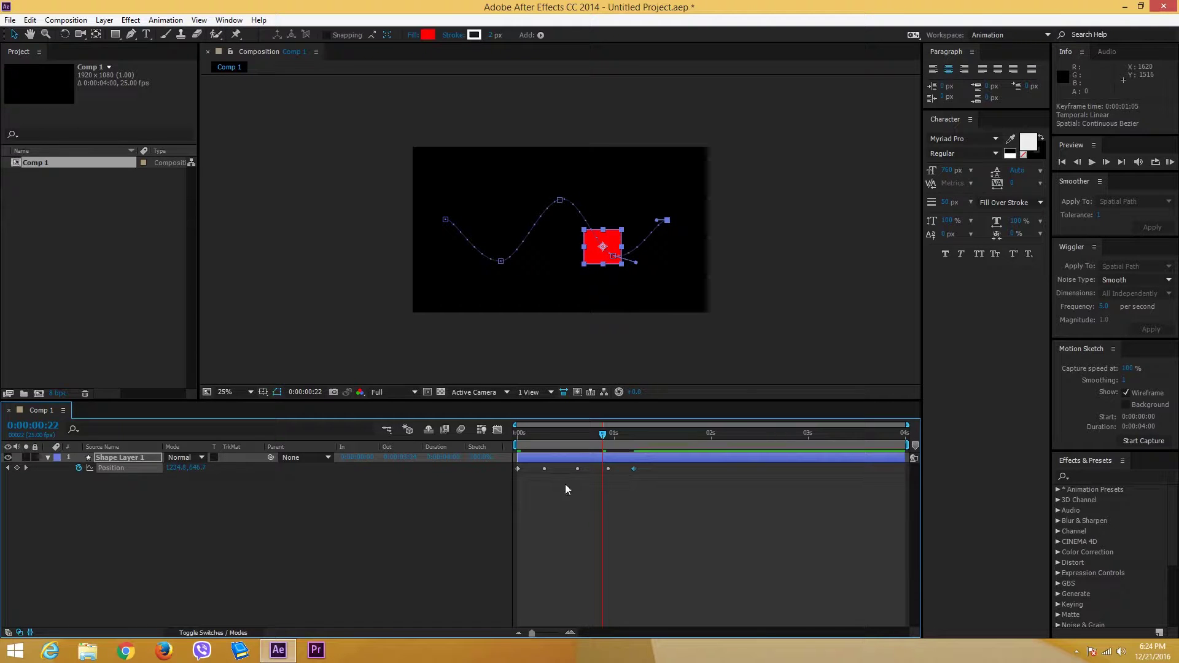
Apply Easy Ease Out to the first Position keyframe and Easy Ease In to the last, then preview.
left_click(513, 470)
right_click(517, 470)
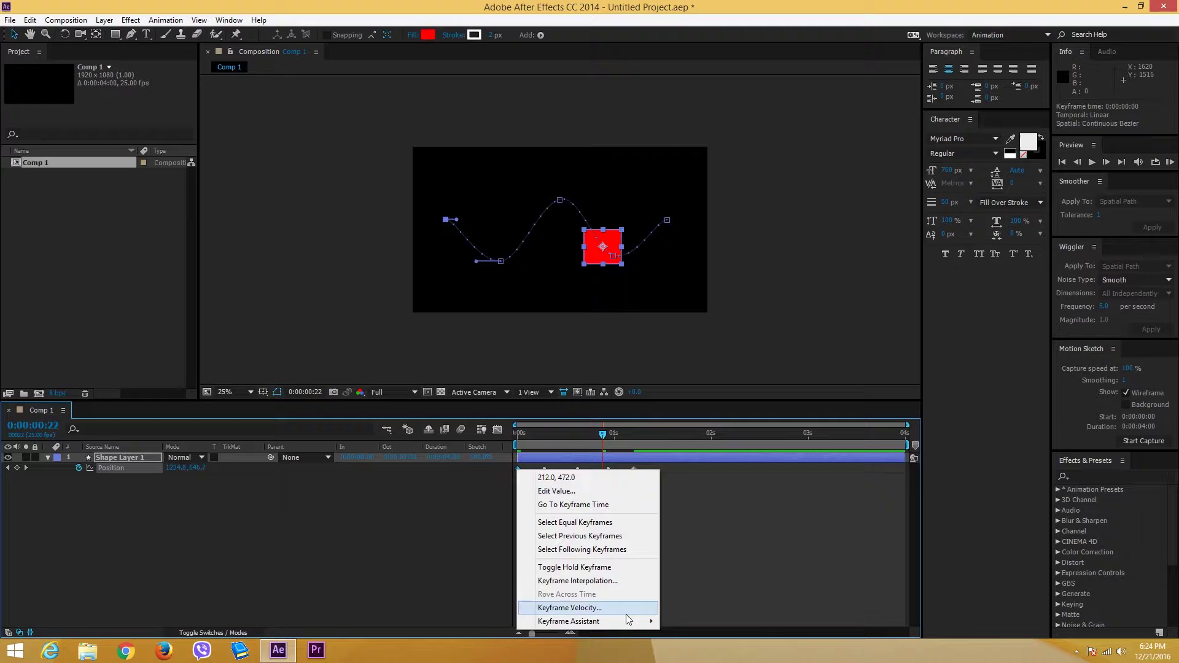
mouse_move(648, 623)
left_click(740, 567)
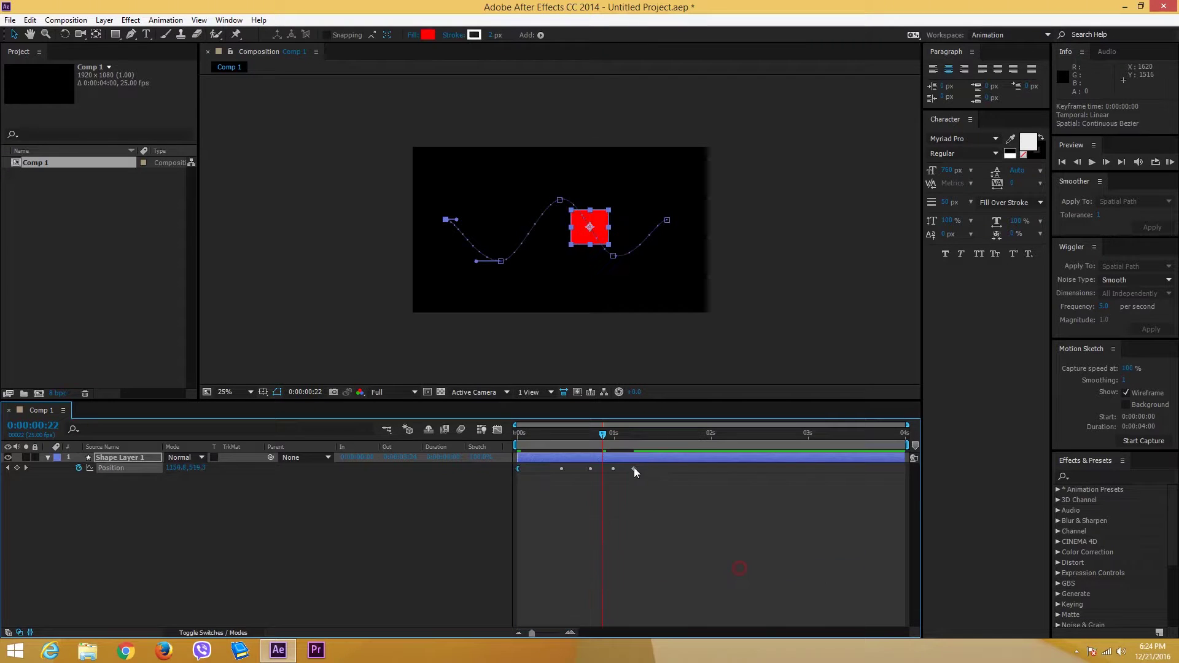
right_click(633, 470)
mouse_move(675, 622)
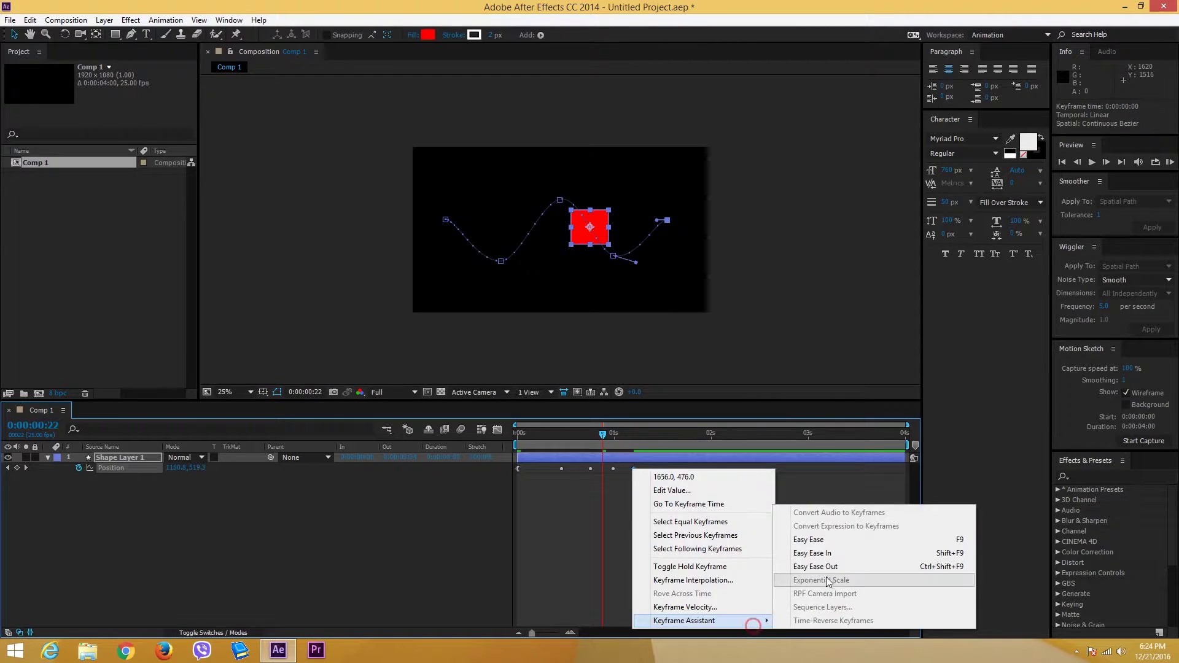
left_click(795, 553)
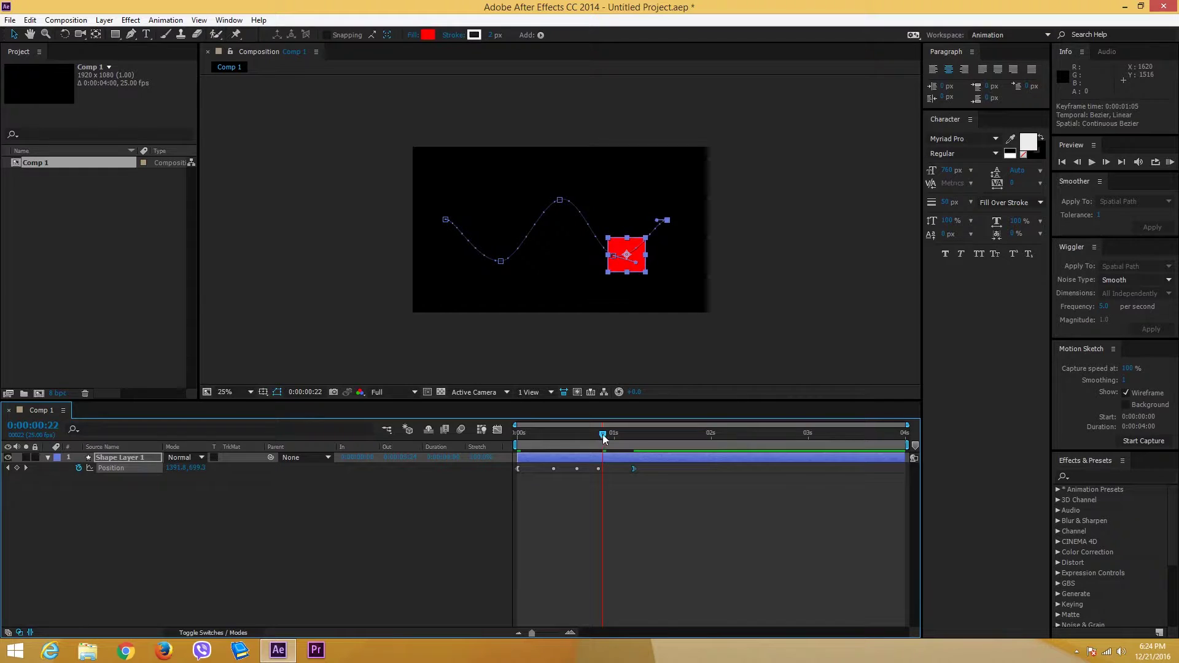
key("KP_0")
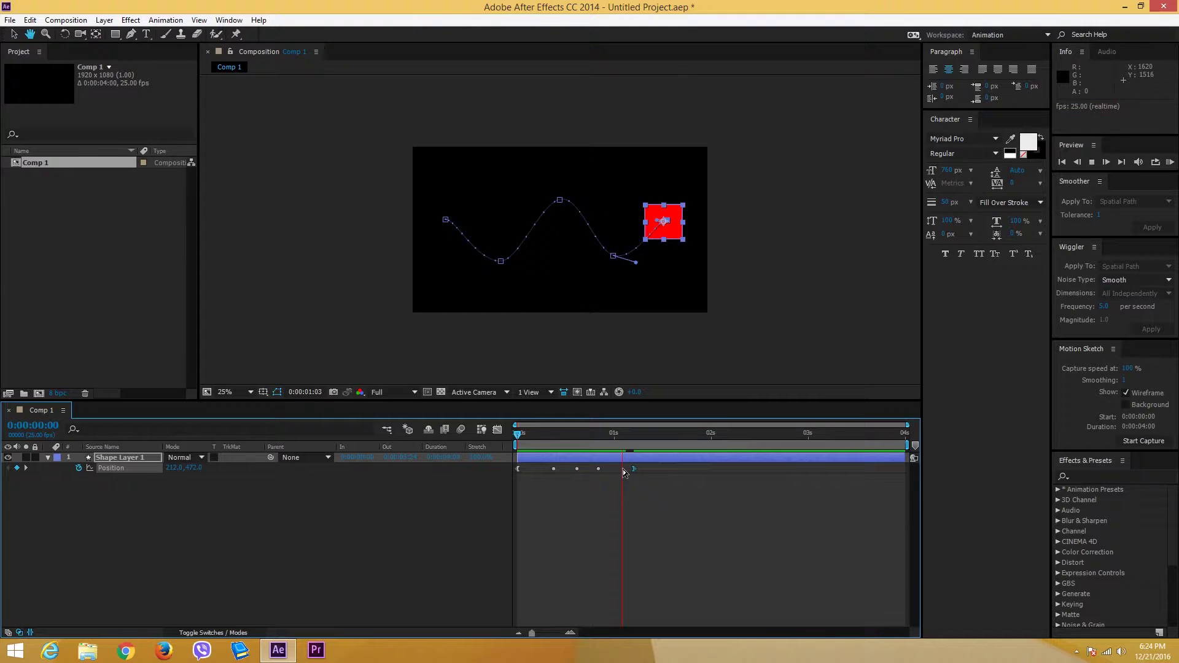
key("space")
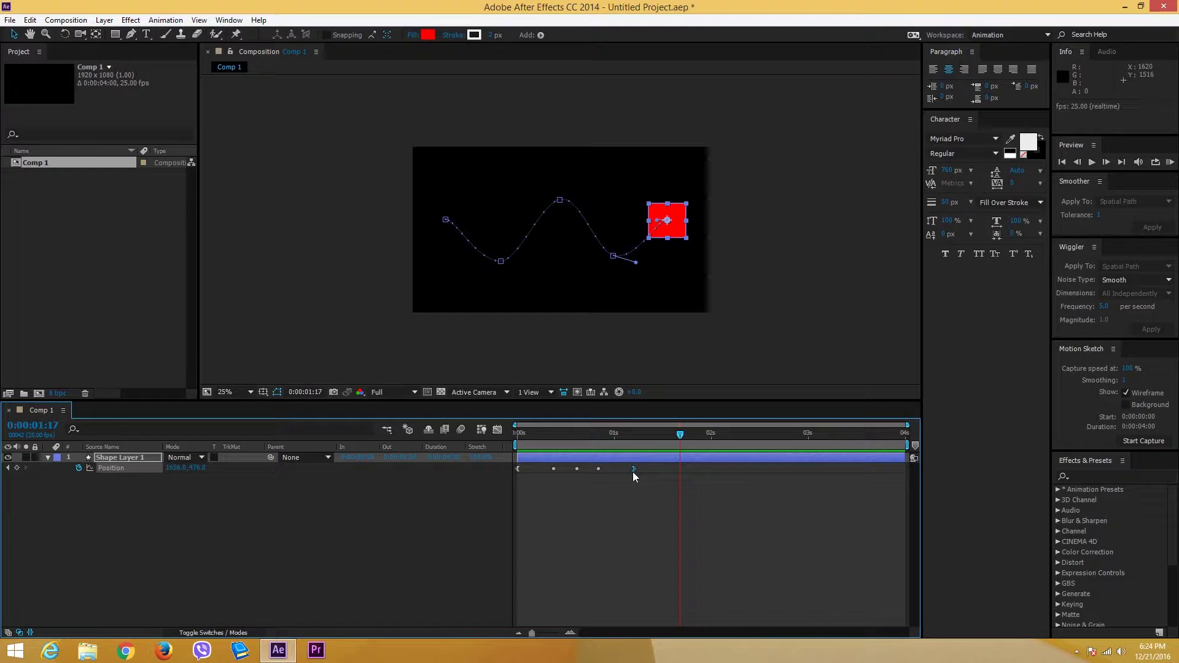
Alt-drag the last Position keyframe out to about 0:00:03 and preview the stretched motion.
left_click_drag(634, 470, 812, 470)
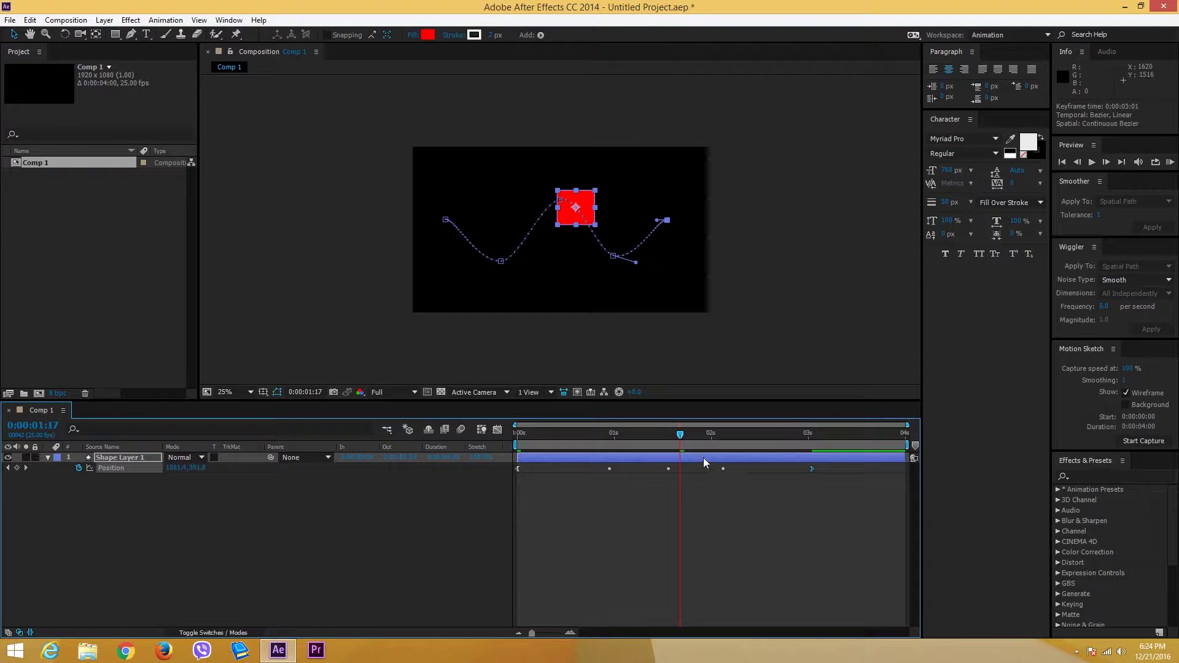
key("space")
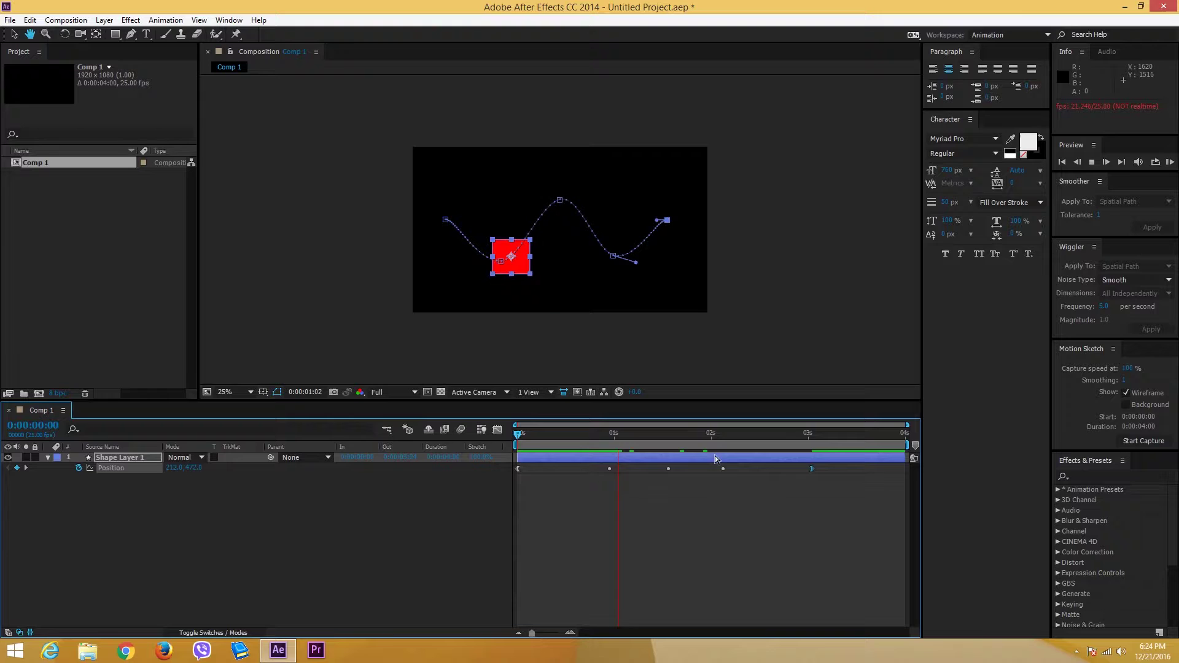
key("space")
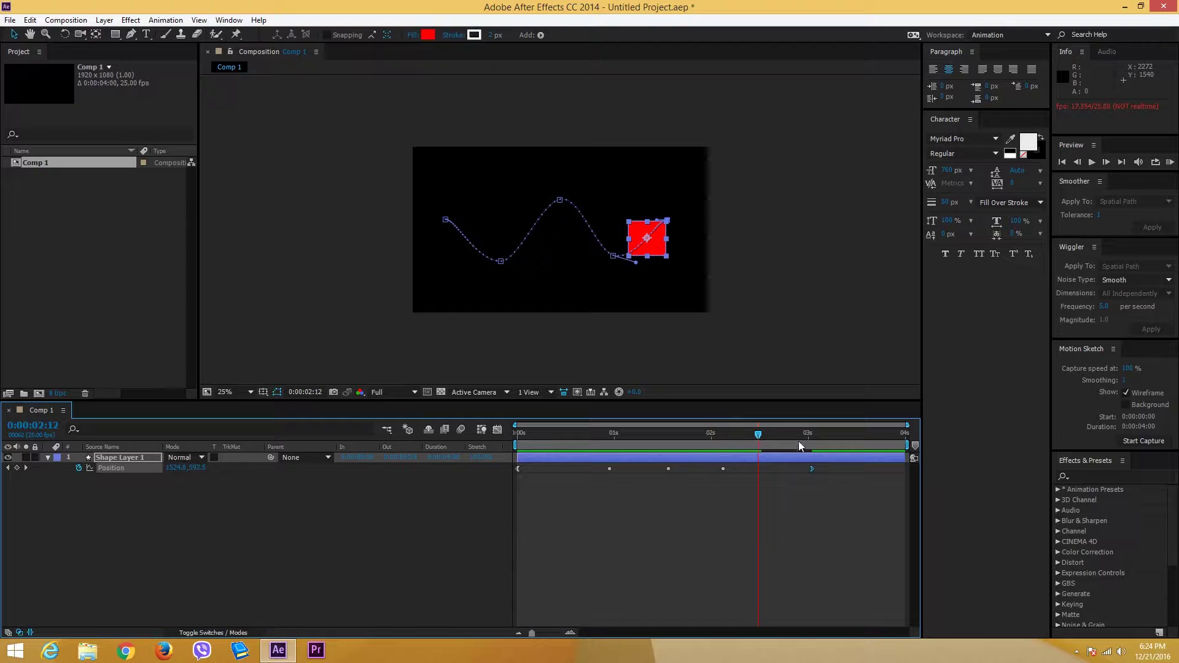
mouse_move(812, 470)
left_click_drag(718, 436, 774, 440)
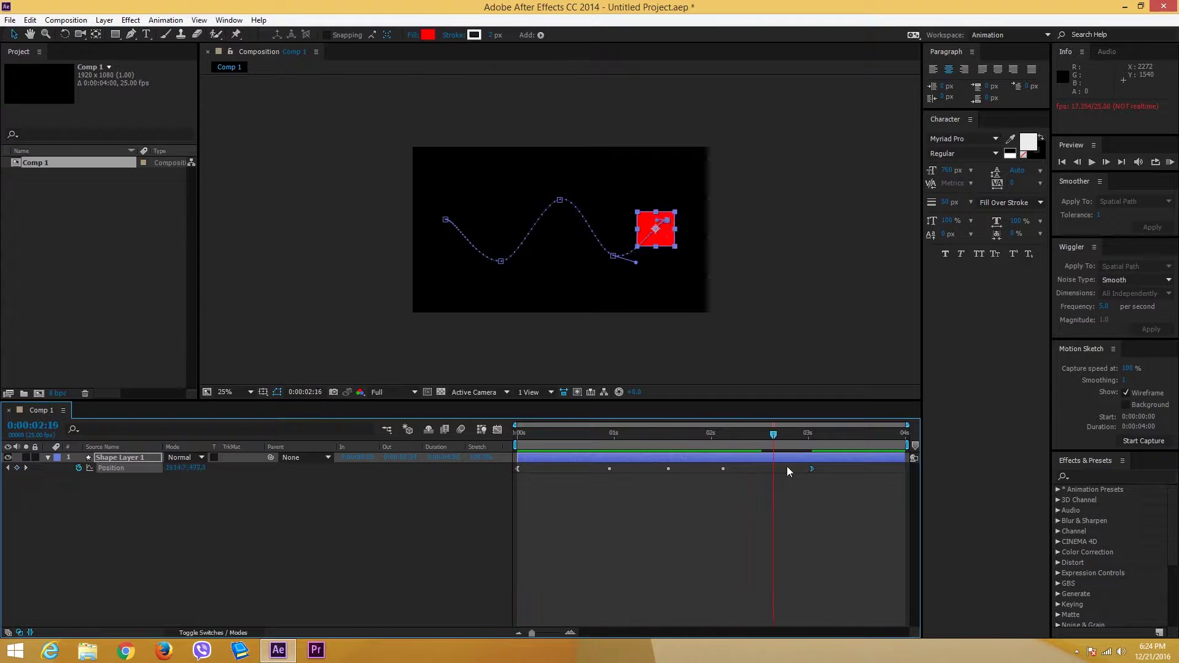
key("KP_0")
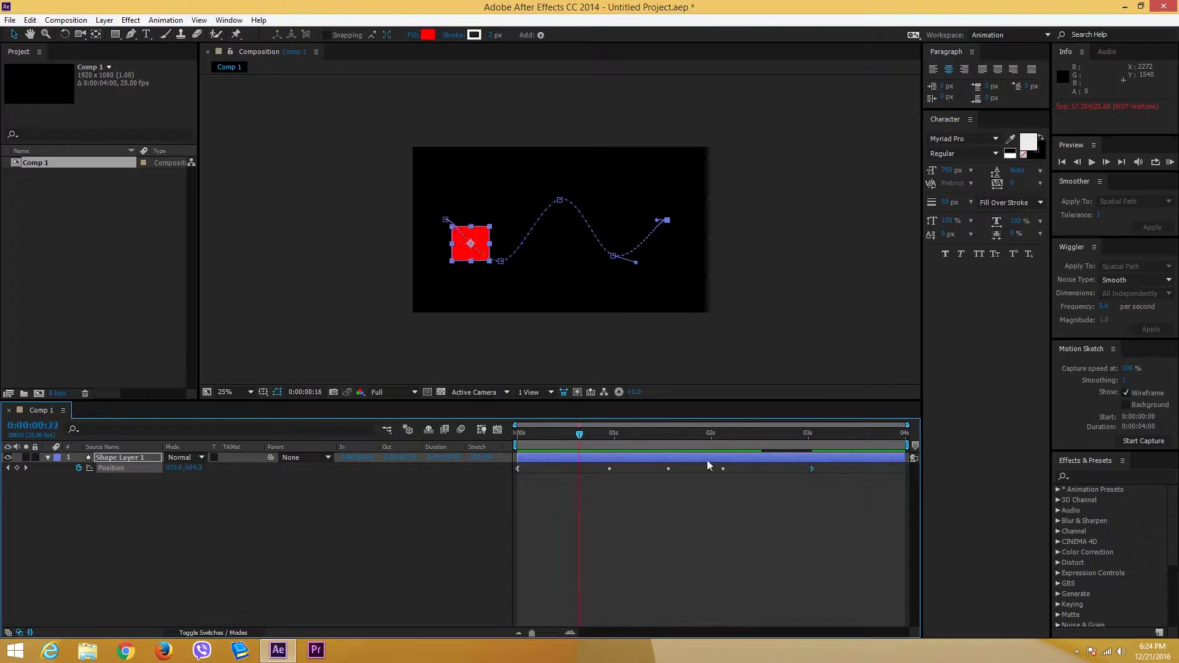
left_click(225, 537)
left_click(115, 459)
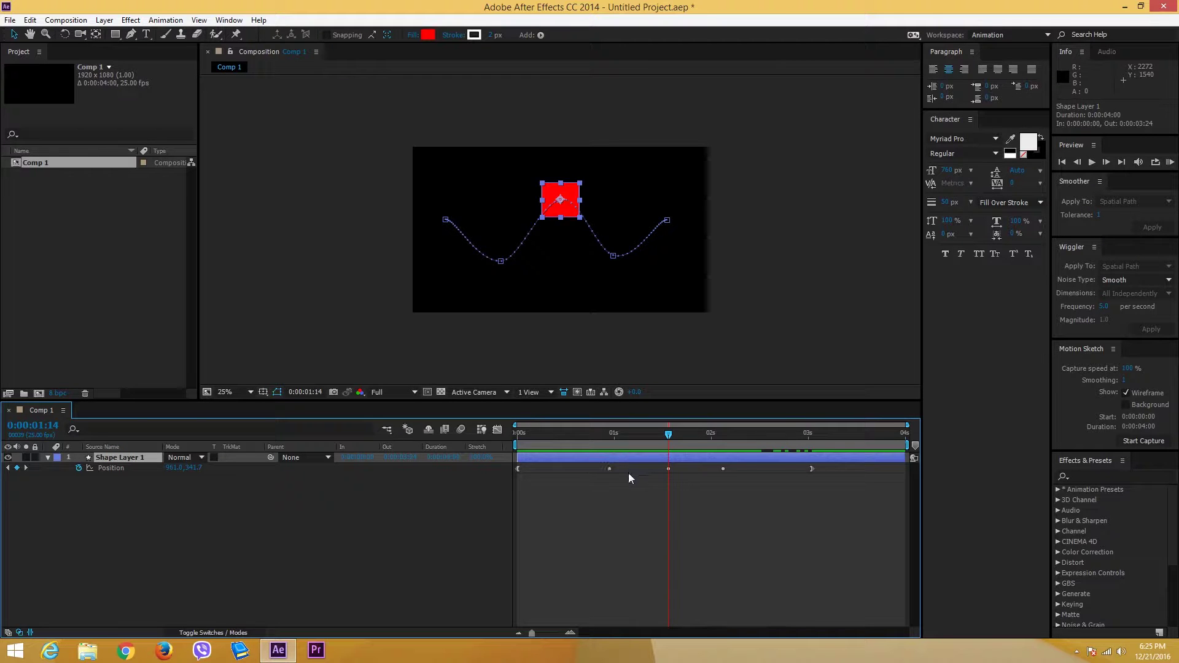
Delete Shape Layer 1 and set Comp 1's background colour to white.
key("Delete")
right_click(61, 202)
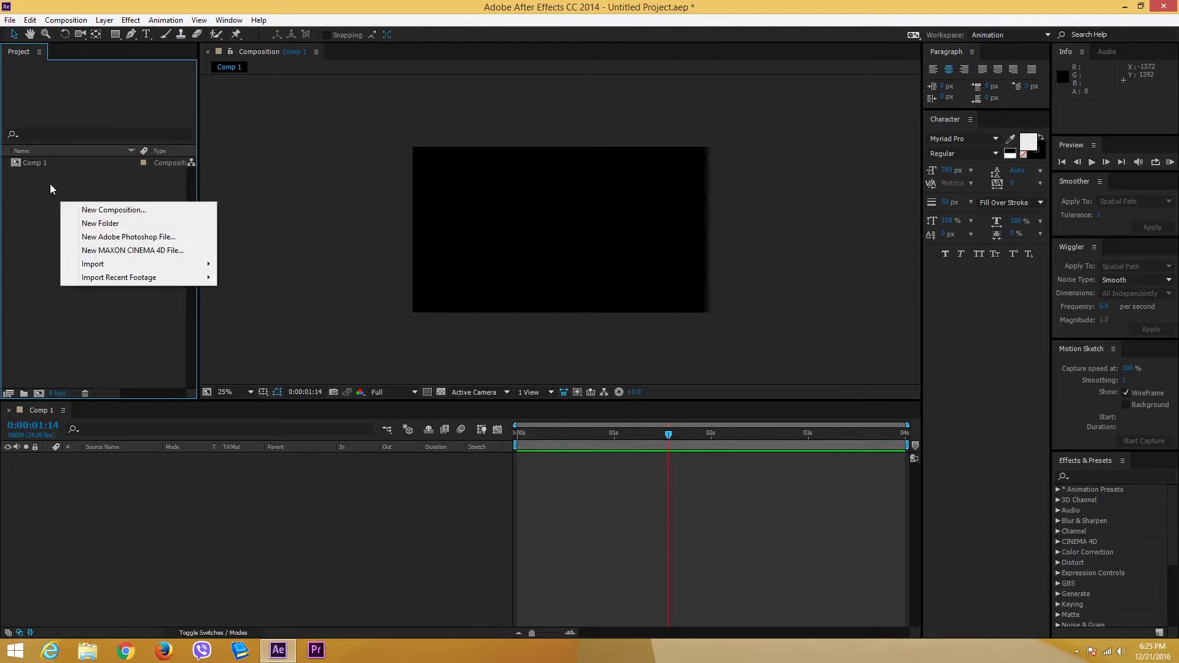
left_click(24, 161)
right_click(23, 161)
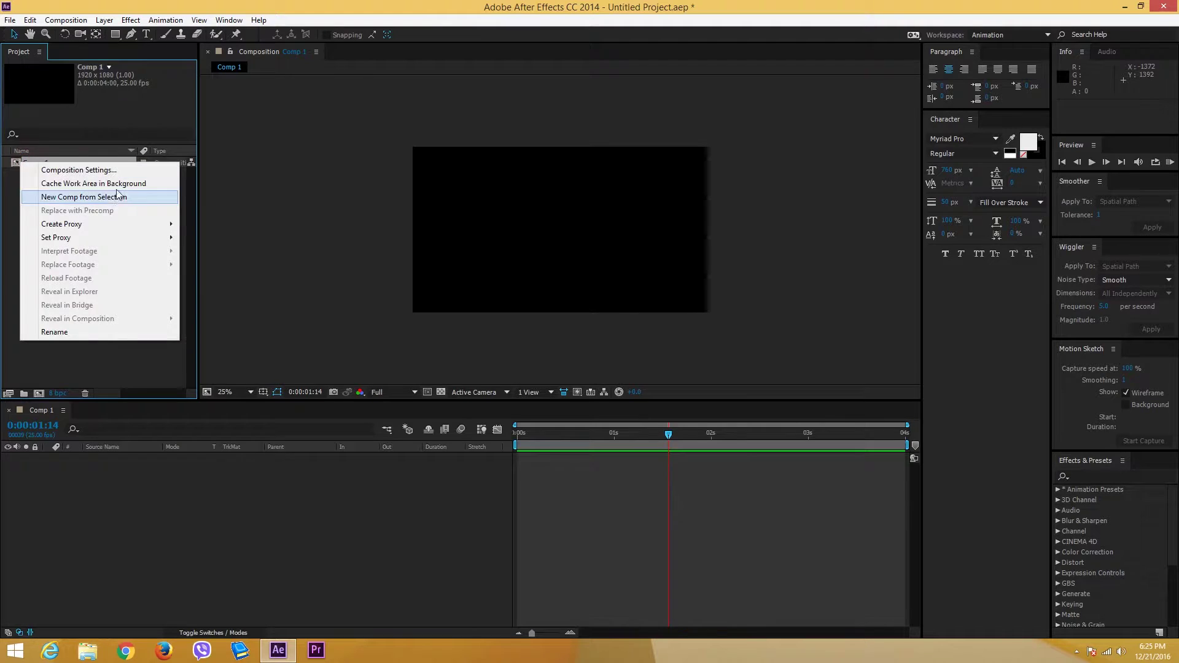
left_click(121, 170)
left_click(86, 246)
left_click_drag(40, 104, 39, 45)
left_click(272, 33)
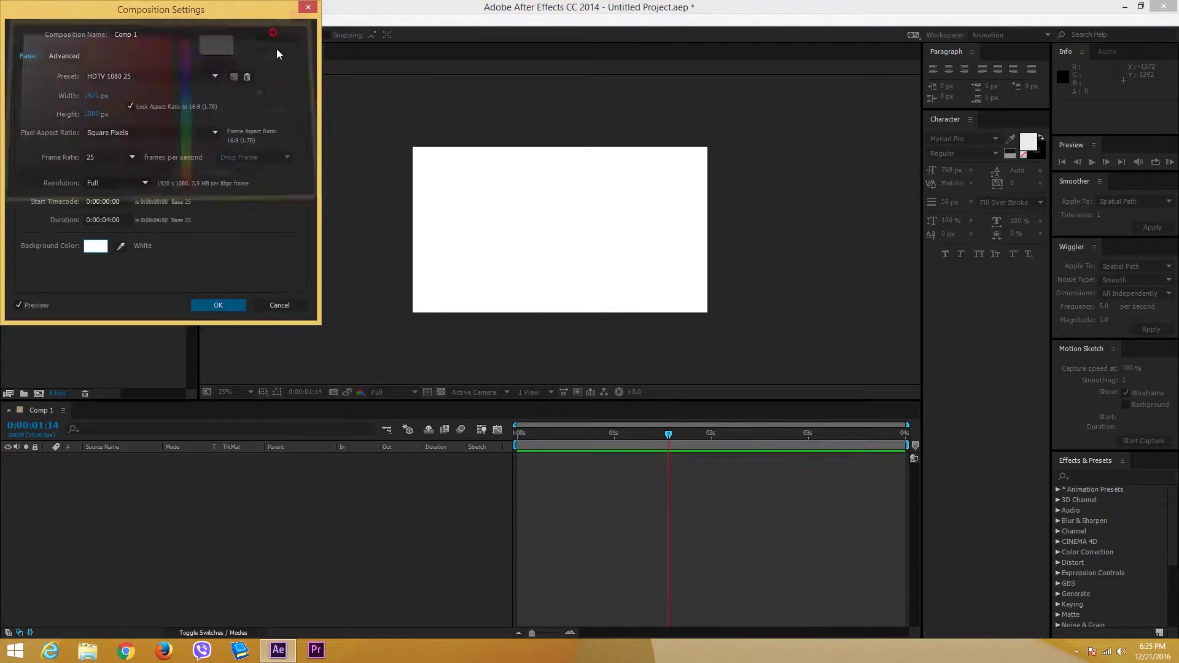
left_click(231, 303)
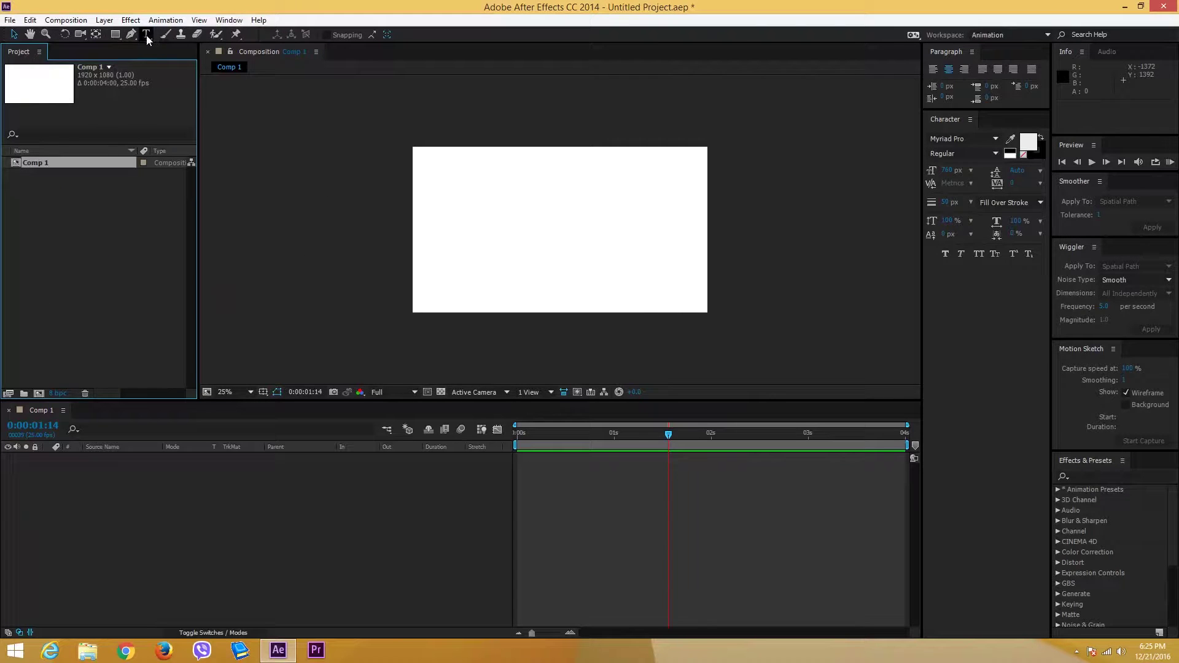
Add a TUTORTUBE text layer with the Type tool.
left_click(147, 34)
left_click(470, 190)
type("01")
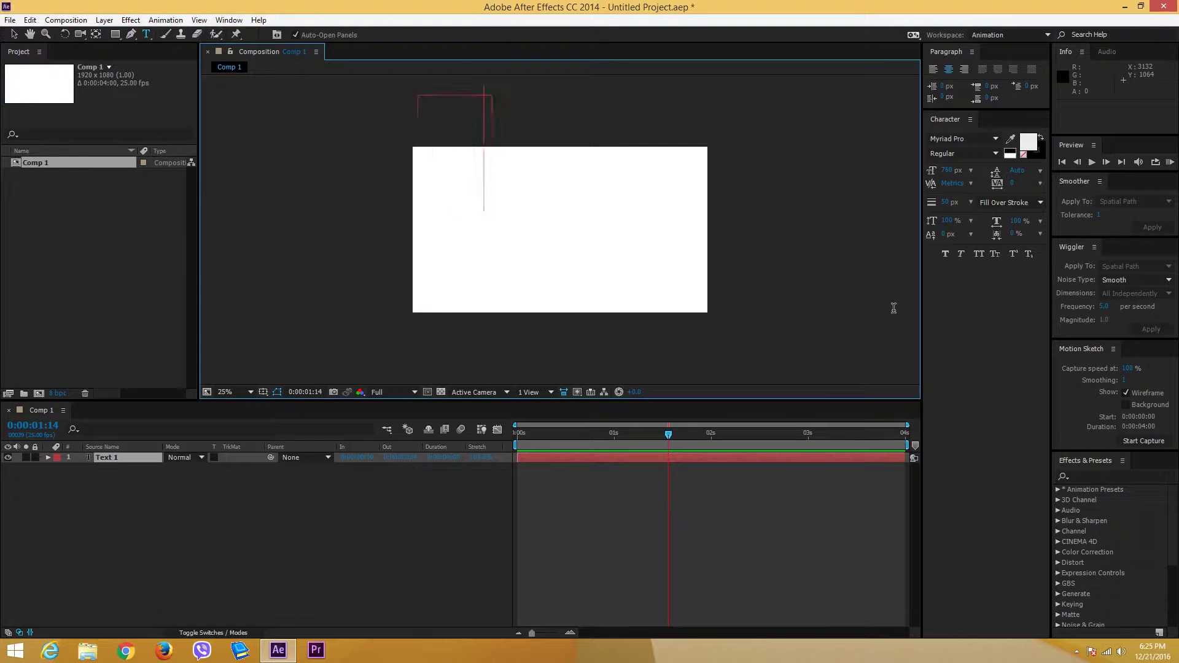
type("ORTOBE")
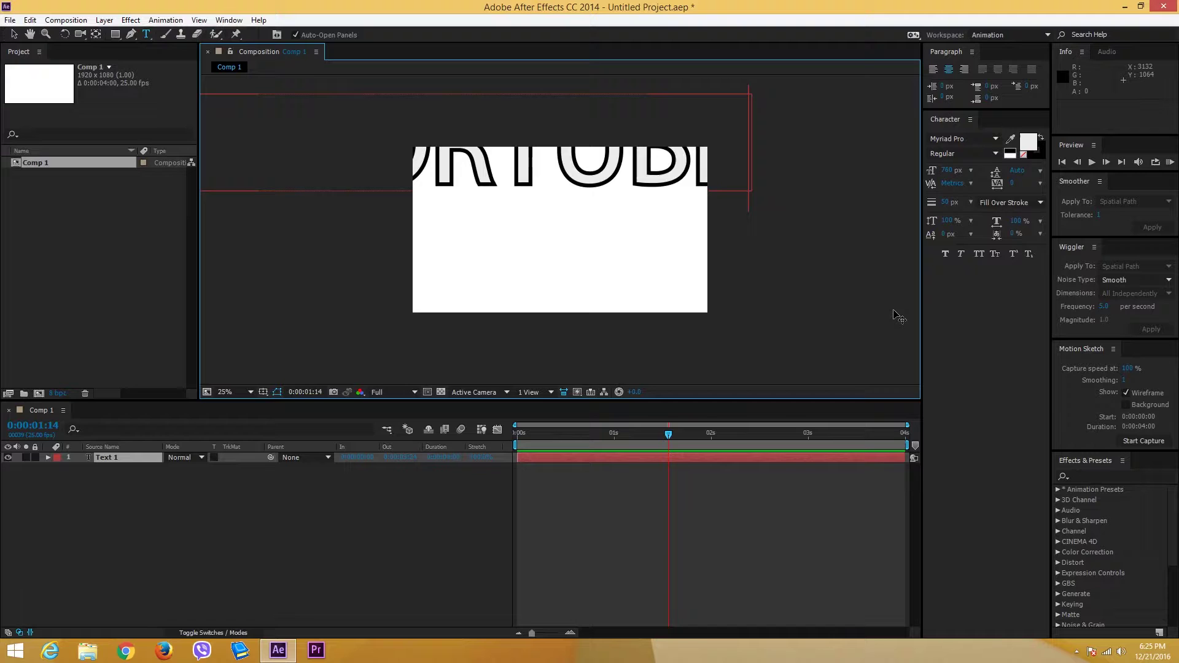
left_click(12, 35)
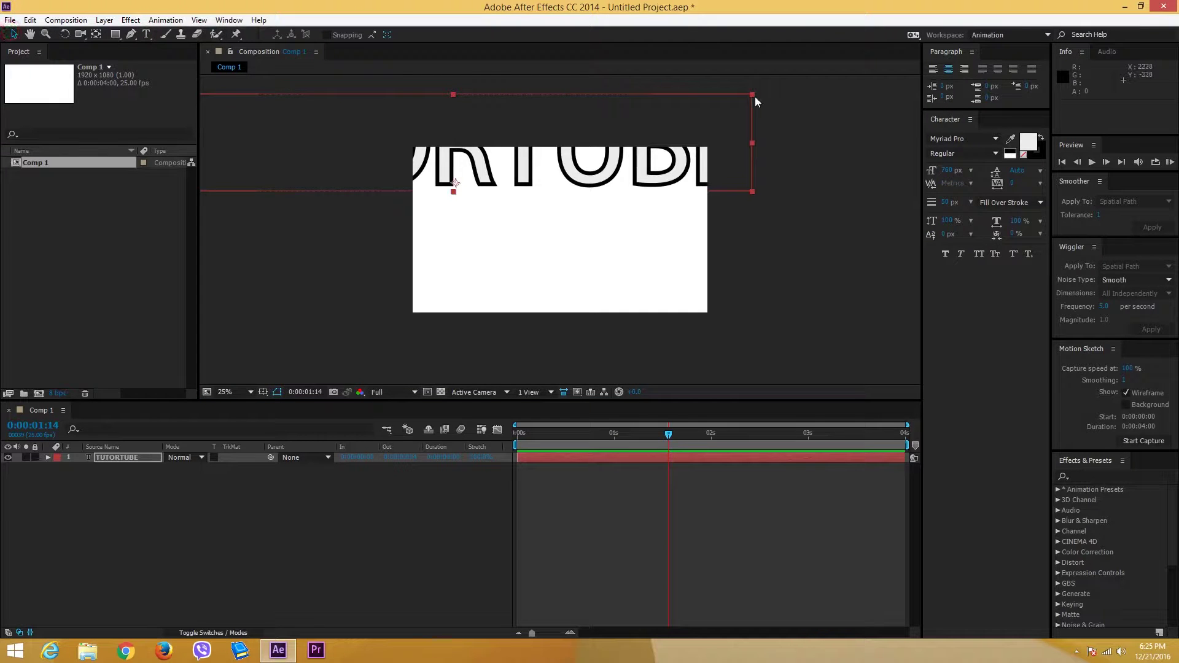
Scale the TUTORTUBE text down and place it just above the frame's top centre.
left_click_drag(752, 94, 584, 168)
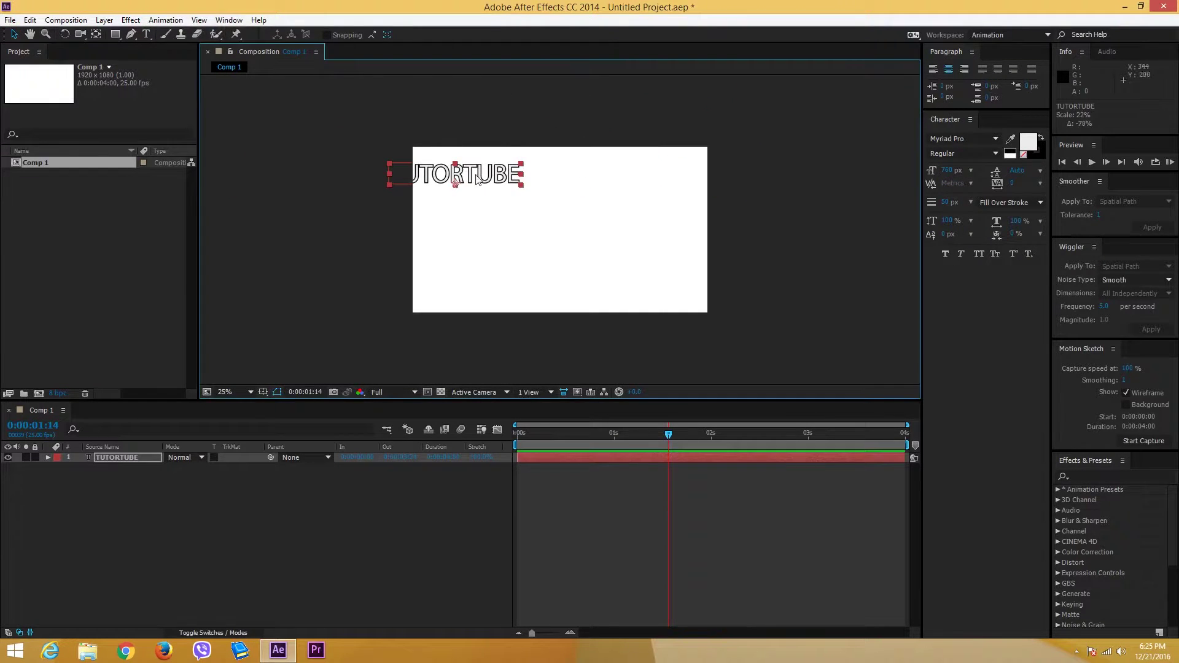
left_click_drag(479, 176, 575, 178)
left_click(620, 197)
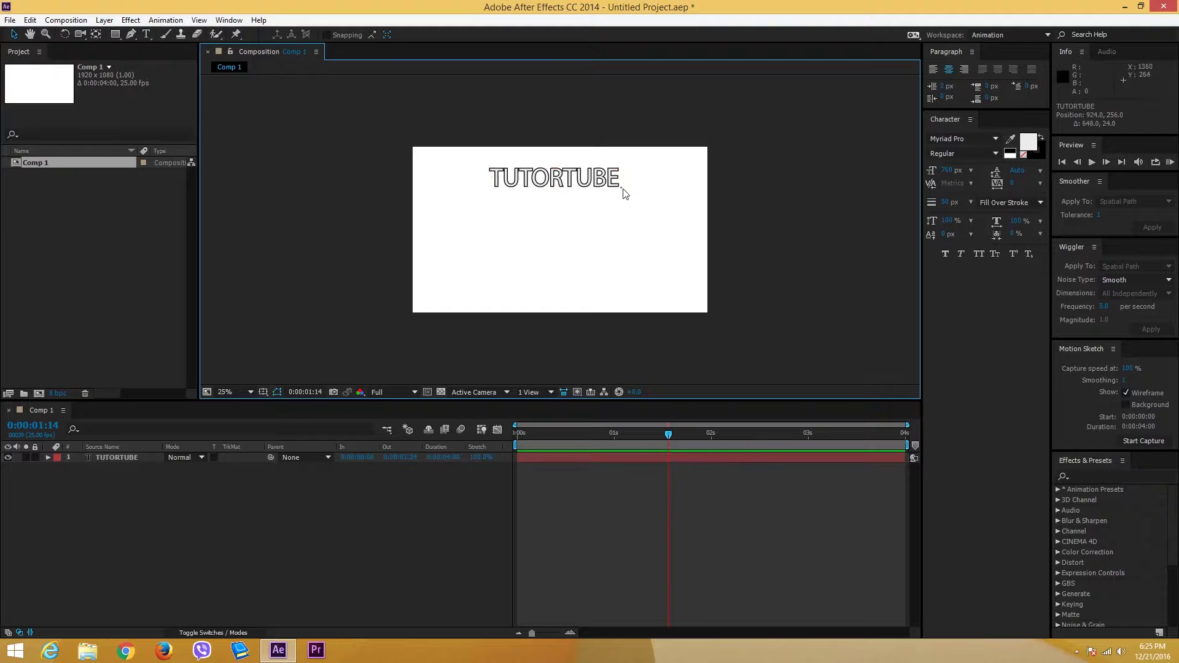
left_click(593, 163)
left_click_drag(621, 188, 615, 134)
Show Position and move TUTORTUBE to the frame centre at 3:00.
left_click(567, 433)
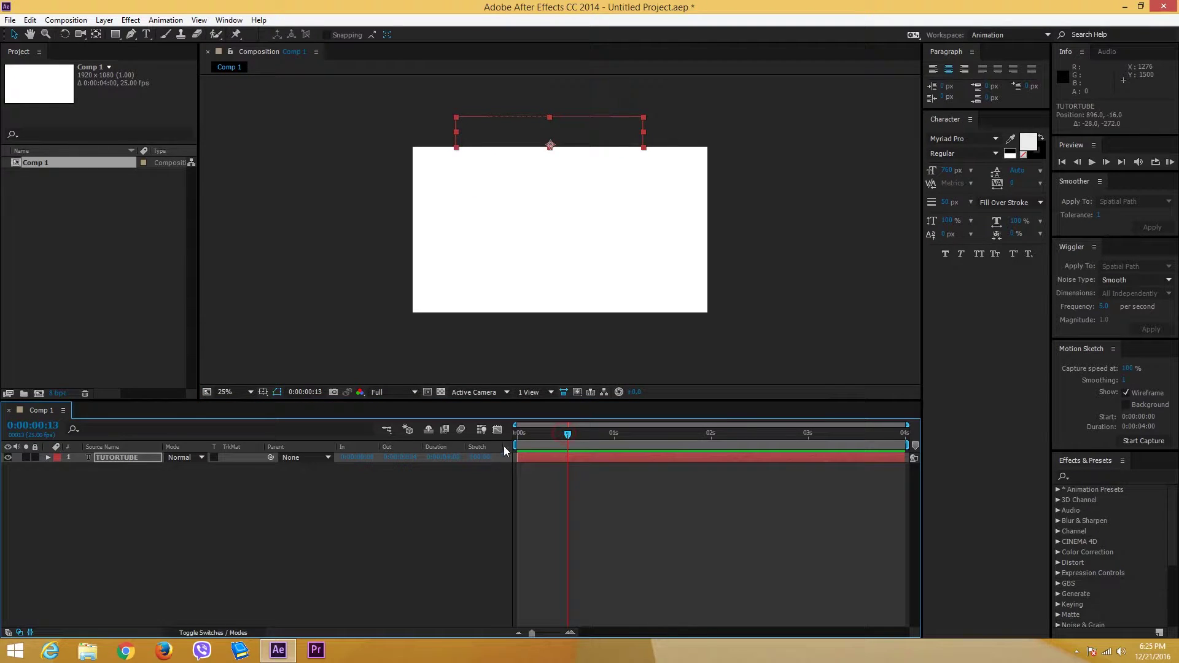
left_click_drag(534, 434, 462, 430)
key("p")
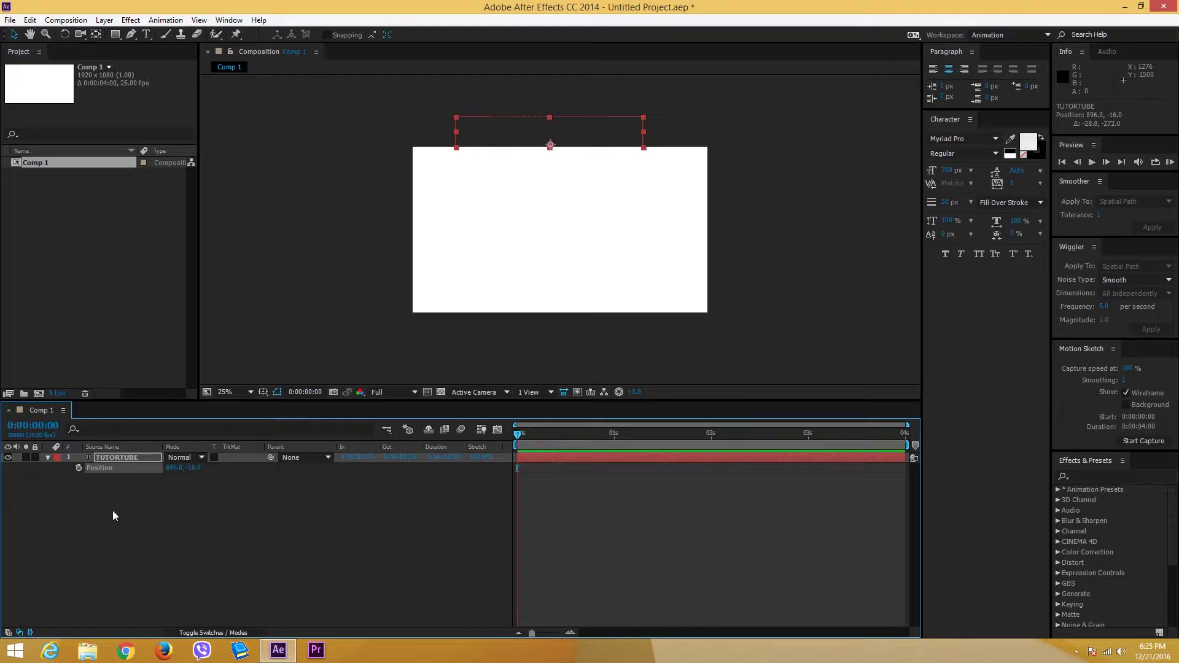
left_click_drag(591, 440, 808, 454)
left_click_drag(589, 148, 590, 242)
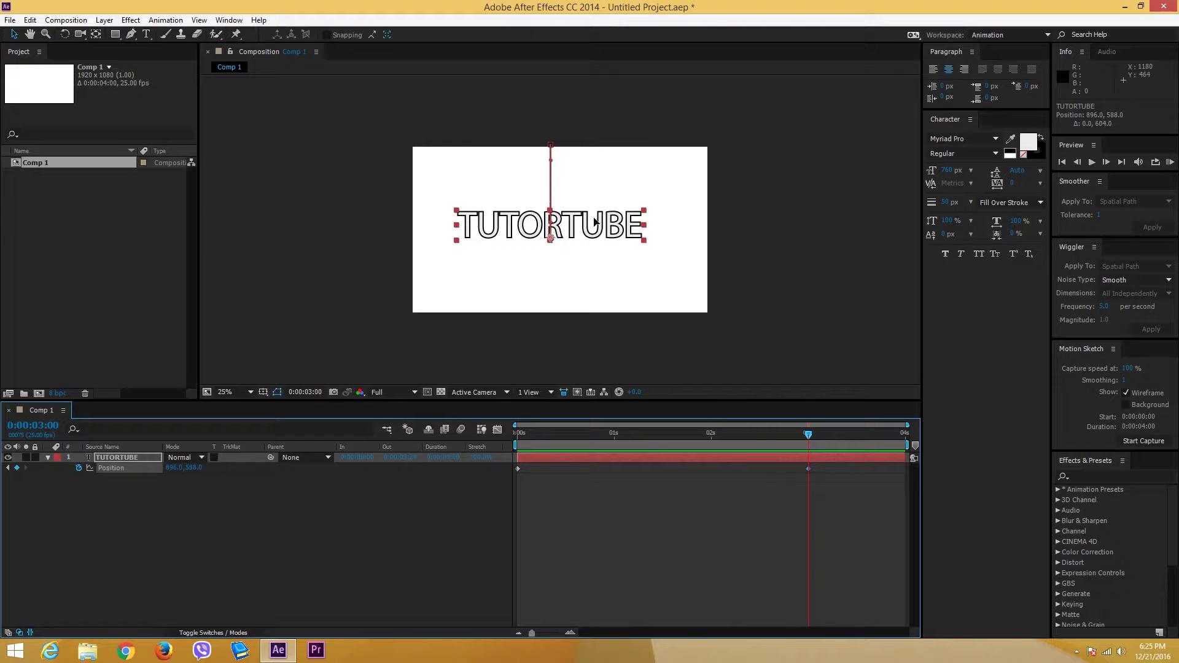
Add zigzag keyframes between, shifting TUTORTUBE left, then right, around 1:06, 2:00 and 2:13.
left_click_drag(746, 437, 583, 454)
left_click_drag(566, 143, 518, 145)
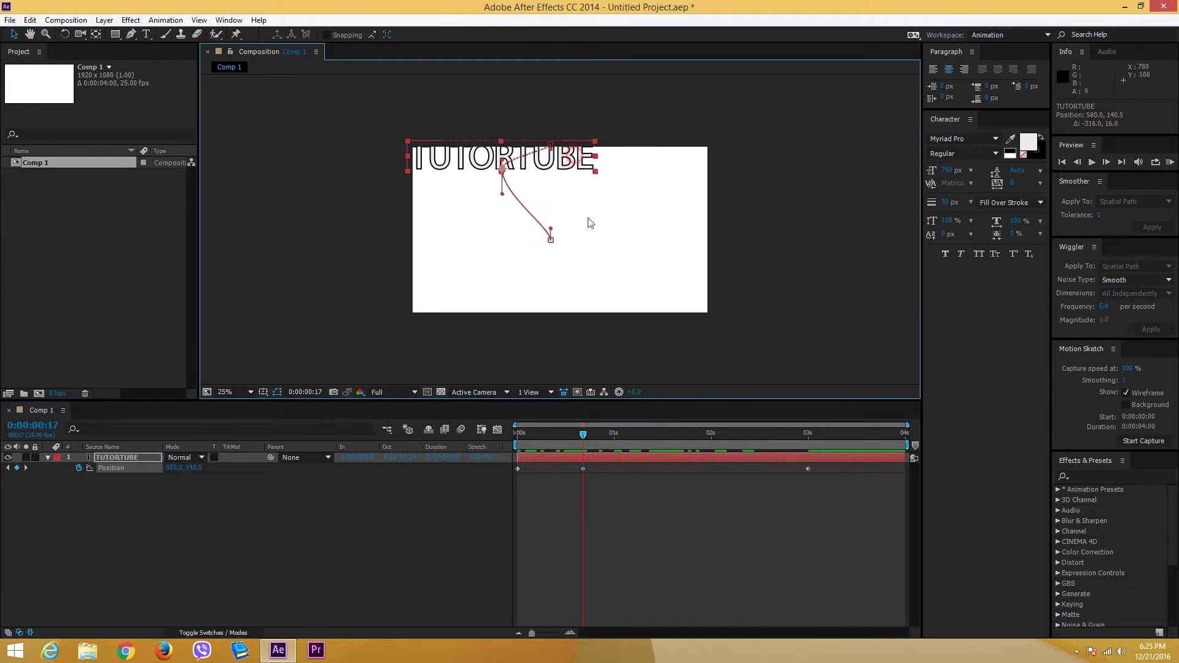
left_click(651, 441)
left_click_drag(651, 441, 639, 437)
left_click_drag(575, 172, 651, 219)
left_click(711, 434)
left_click(763, 438)
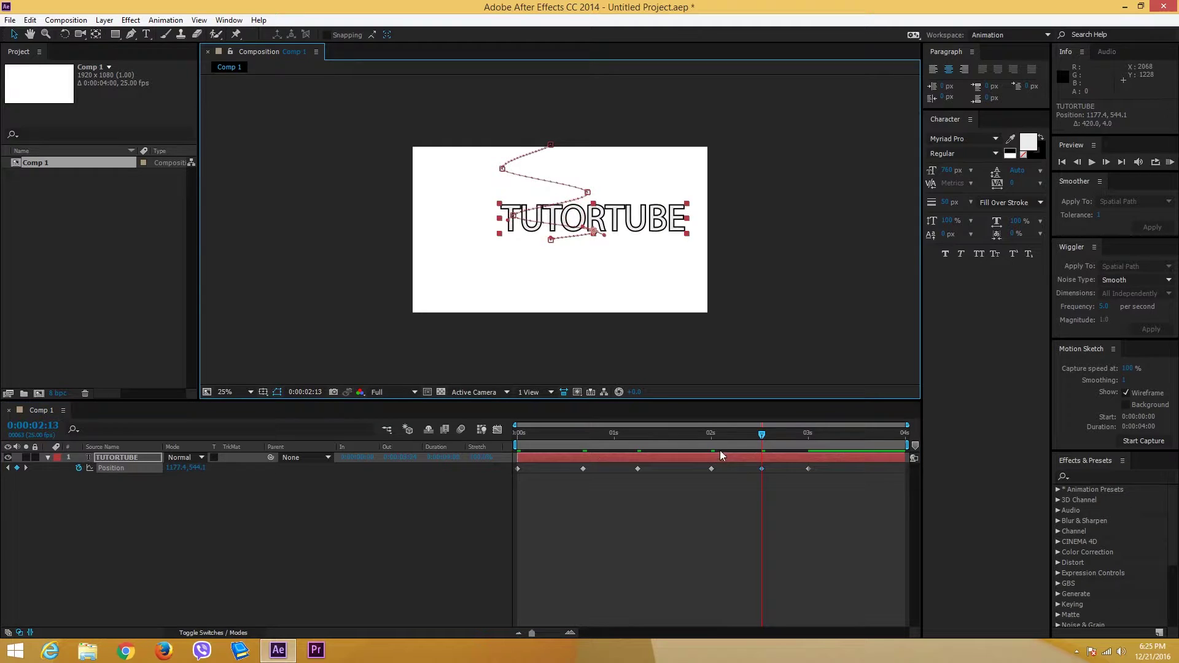
Preview the zigzag text animation from the start.
key("Home")
left_click(83, 416)
key("space")
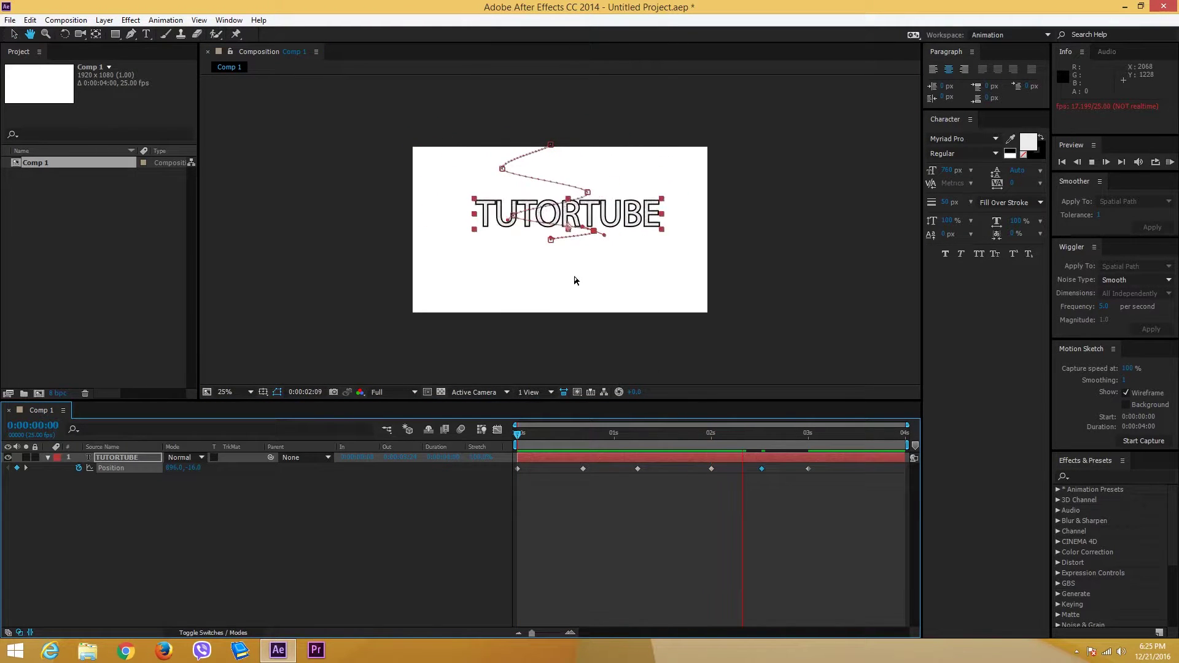
key("space")
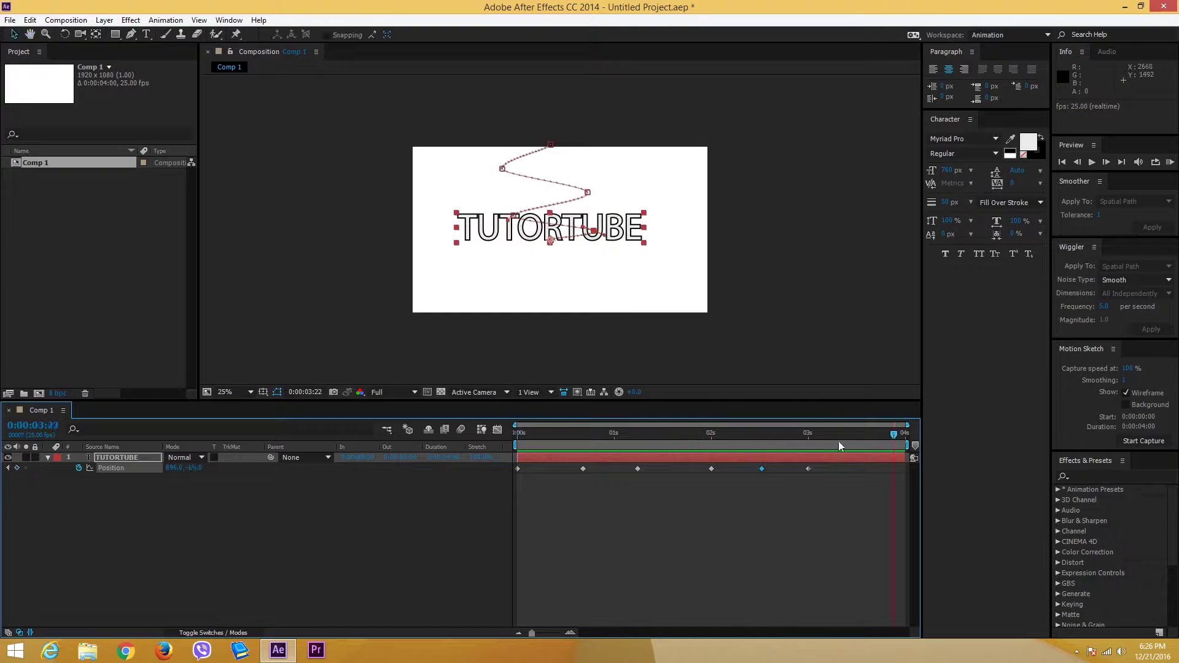
Set TUTORTUBE's keyframes to Rove Across Time and compress the zigzag to end near 0:22.
left_click_drag(820, 475, 517, 467)
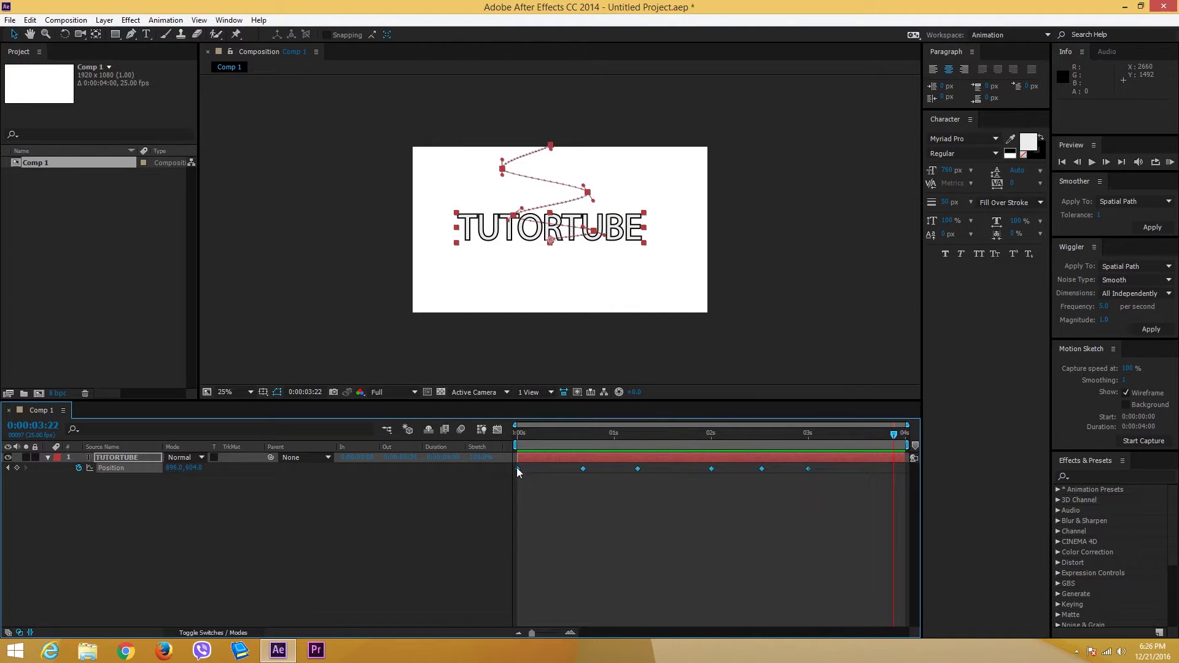
right_click(518, 469)
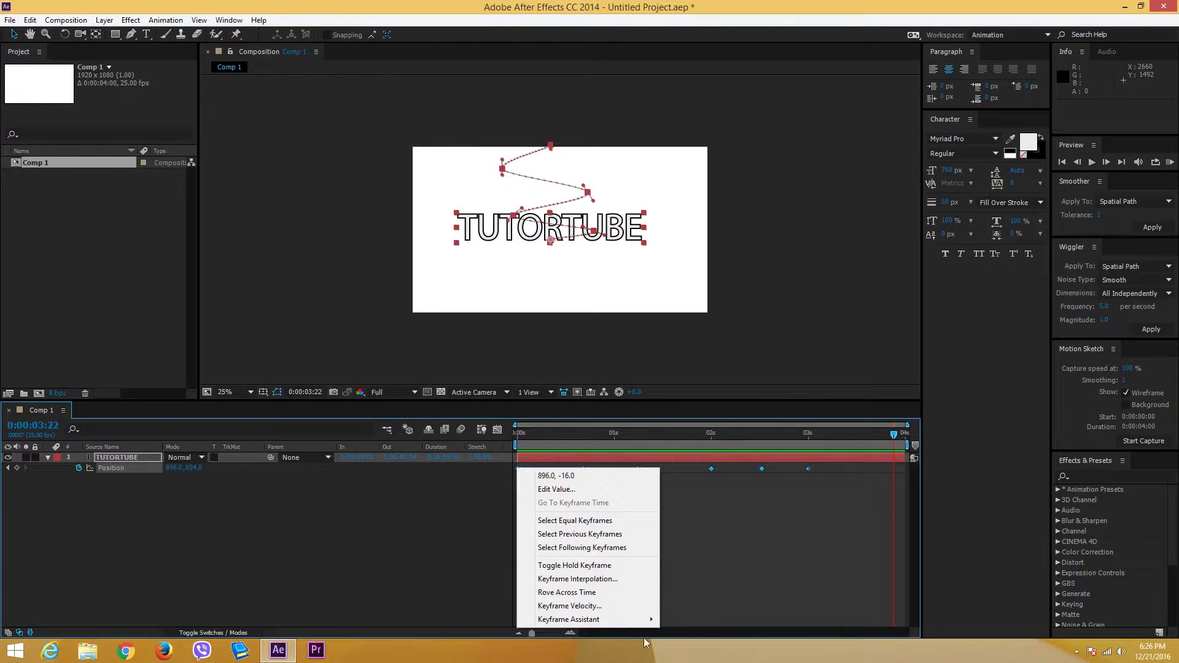
left_click(572, 592)
left_click(631, 534)
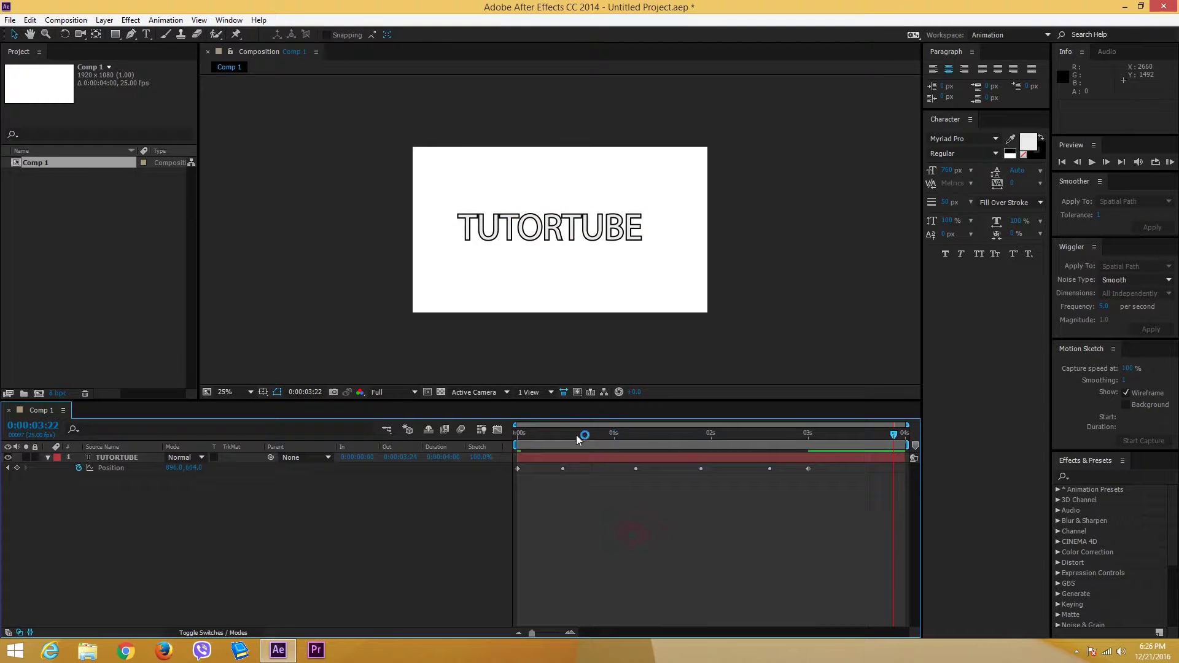
left_click_drag(577, 435, 518, 435)
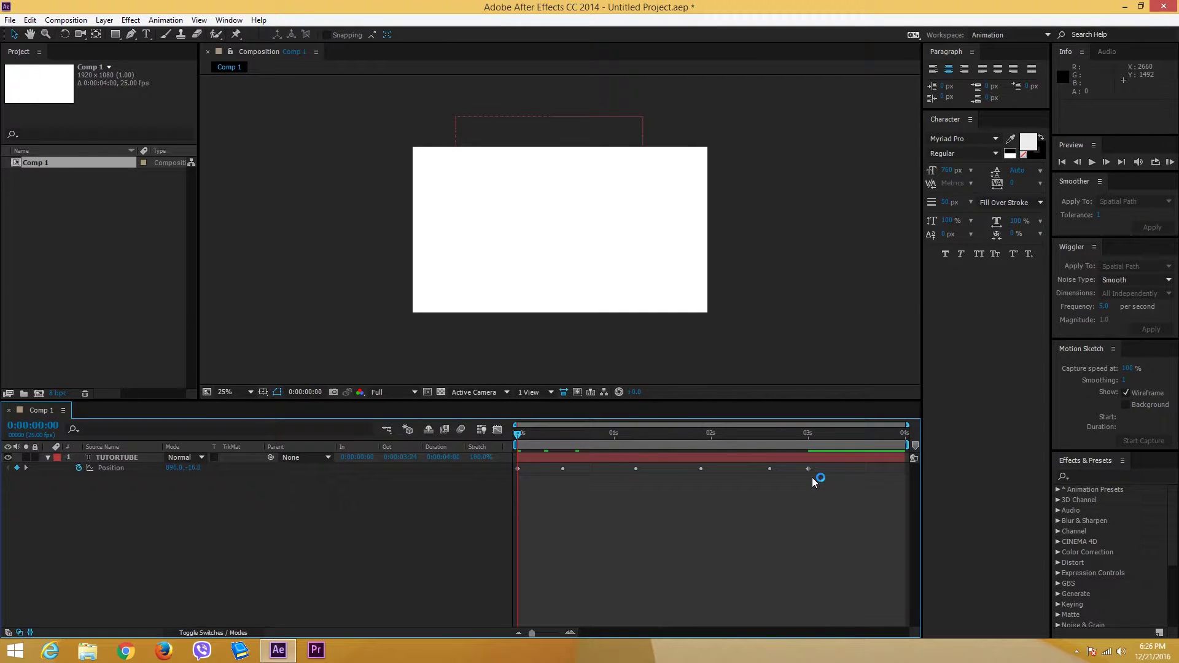
left_click_drag(812, 477, 605, 479)
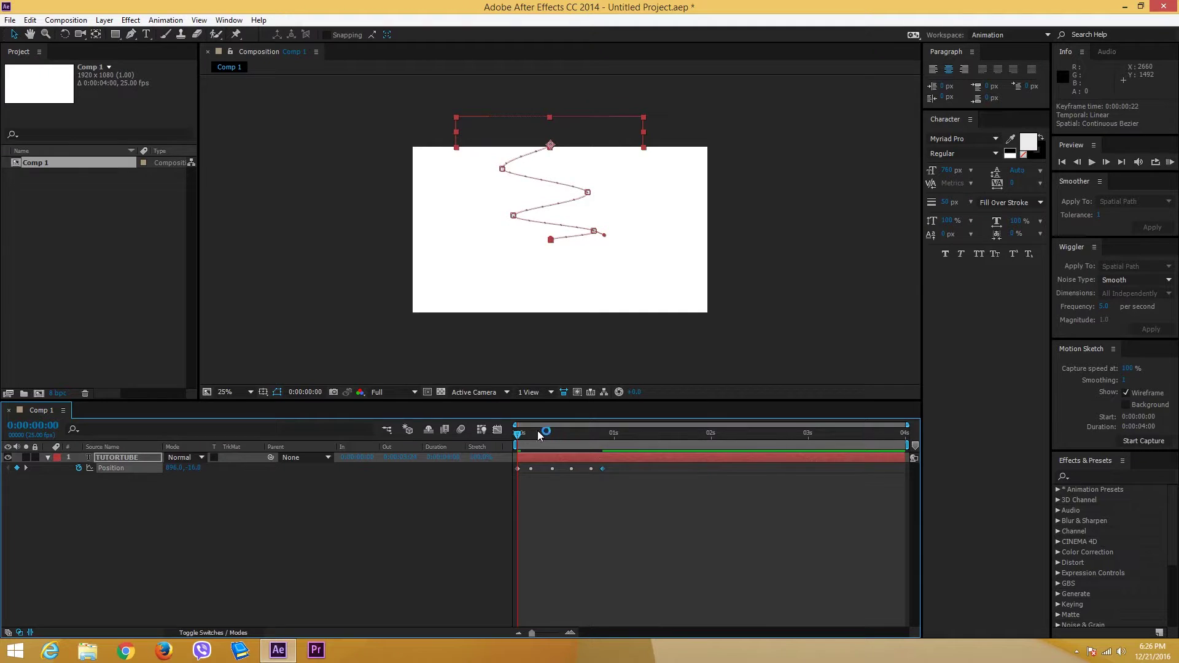
key("space")
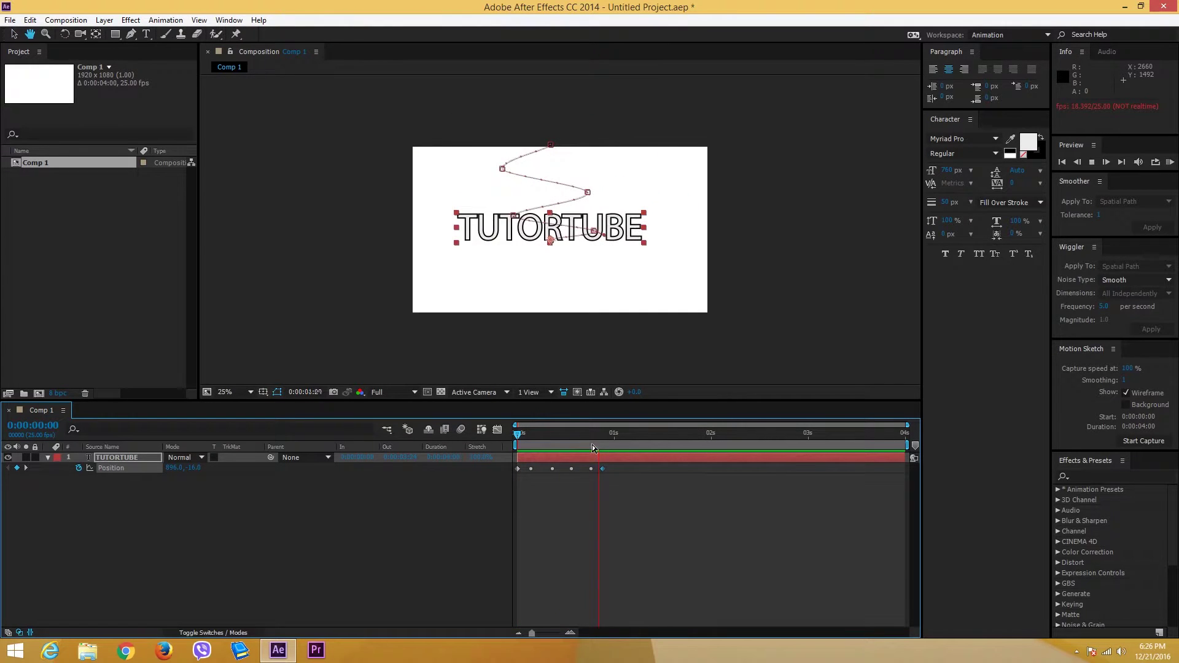
Apply Easy Ease Out to the first keyframe and Easy Ease In to the last, then preview.
right_click(520, 467)
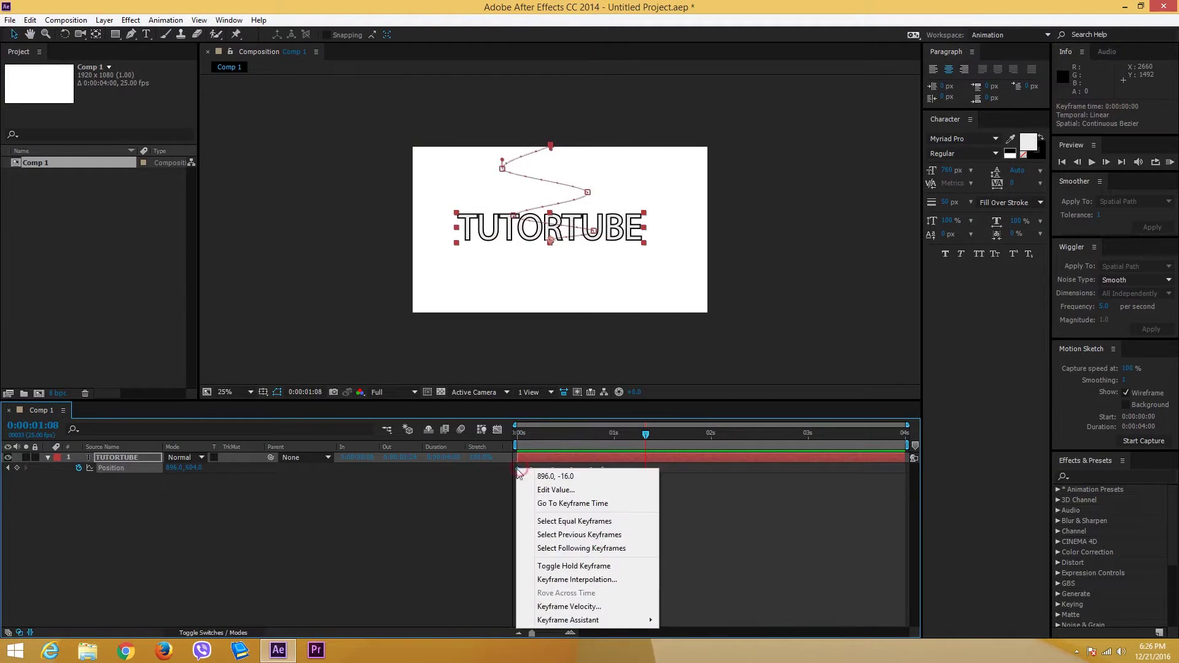
left_click(588, 620)
left_click(715, 566)
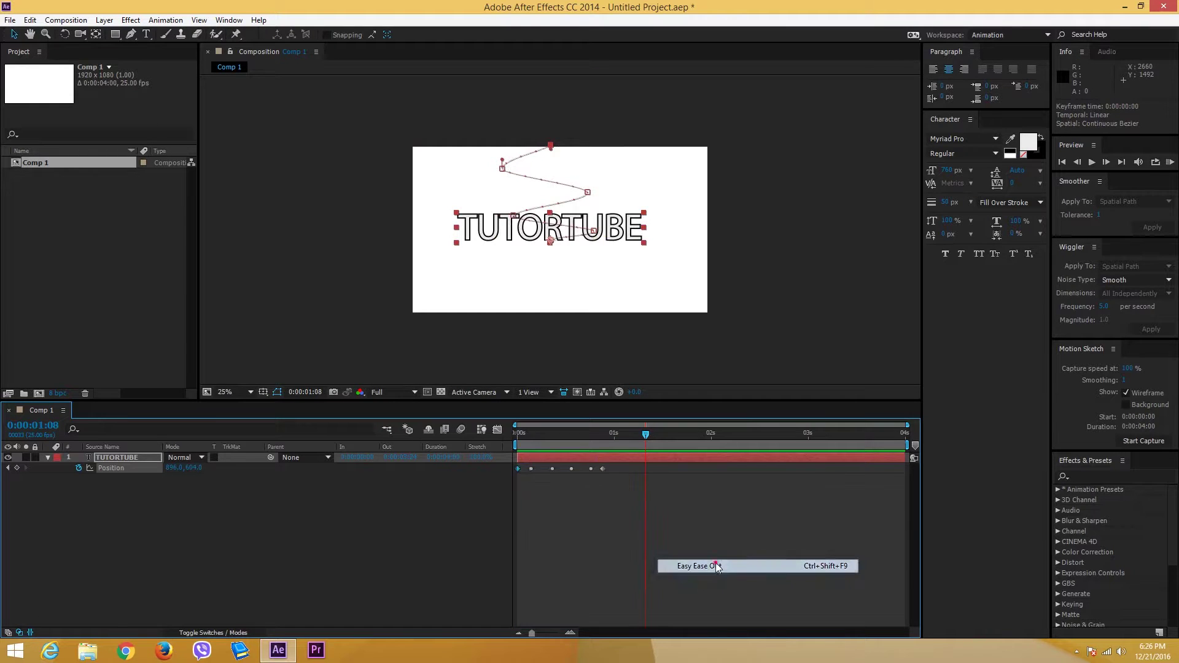
right_click(604, 470)
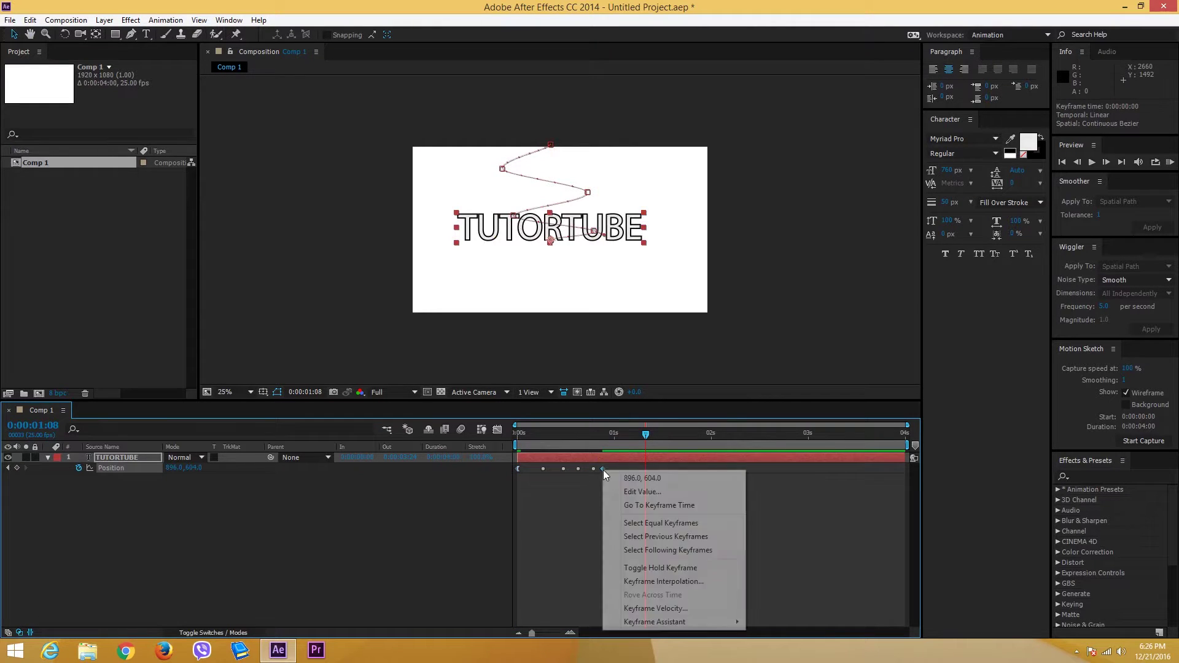
left_click(731, 622)
left_click(781, 555)
left_click(592, 516)
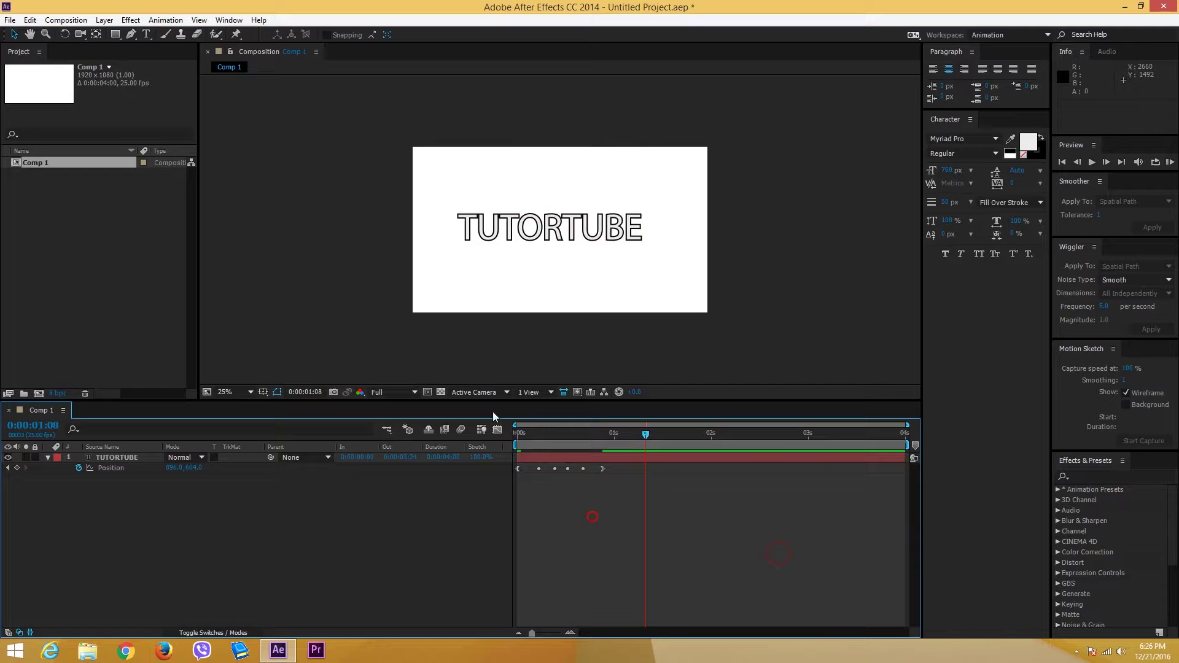
left_click_drag(540, 436, 519, 456)
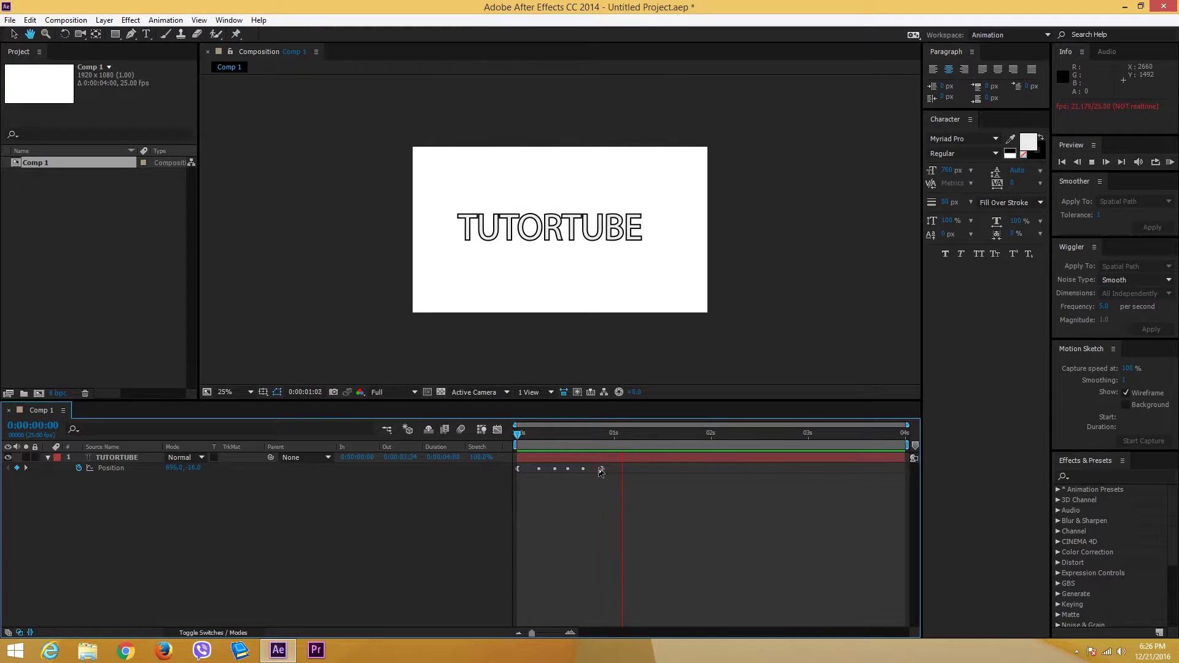
key("space")
Duplicate the TUTORTUBE layer with Ctrl+D, cancelling an accidental pre-compose.
left_click(115, 457)
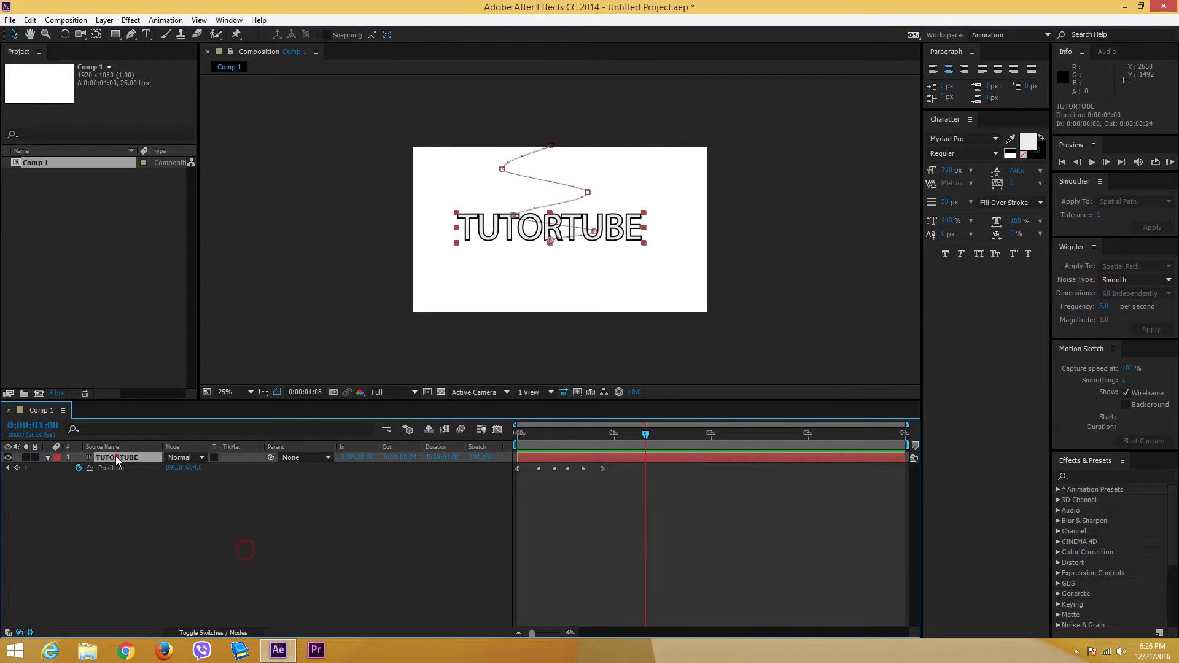
left_click(48, 457)
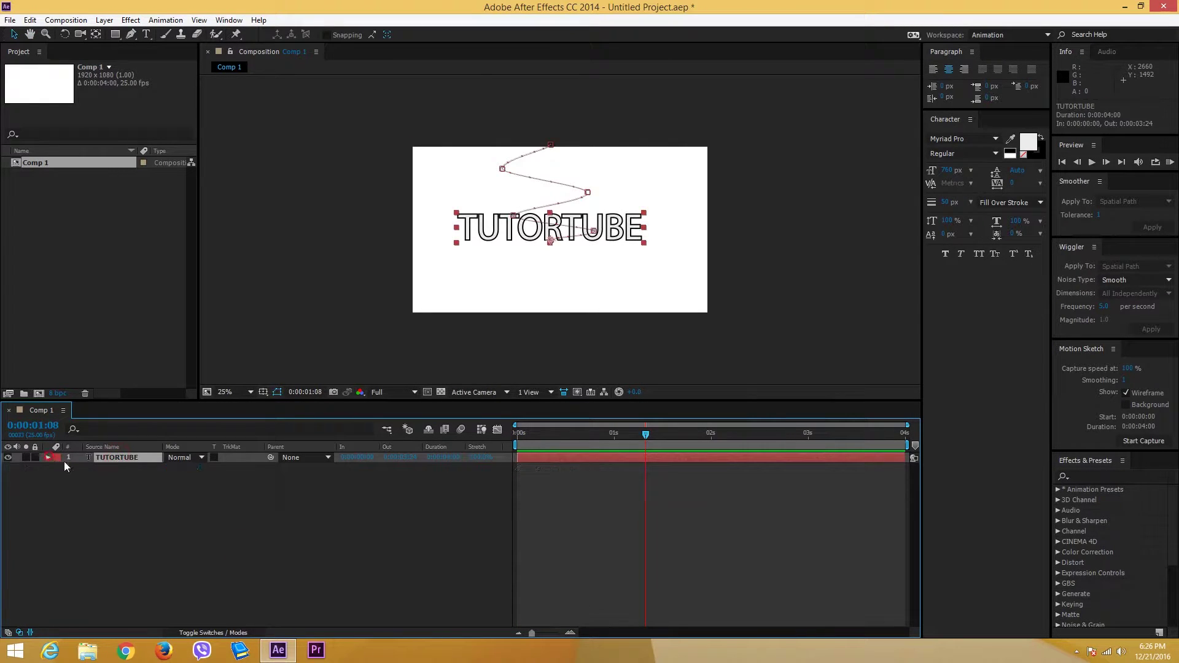
right_click(131, 459)
left_click(84, 488)
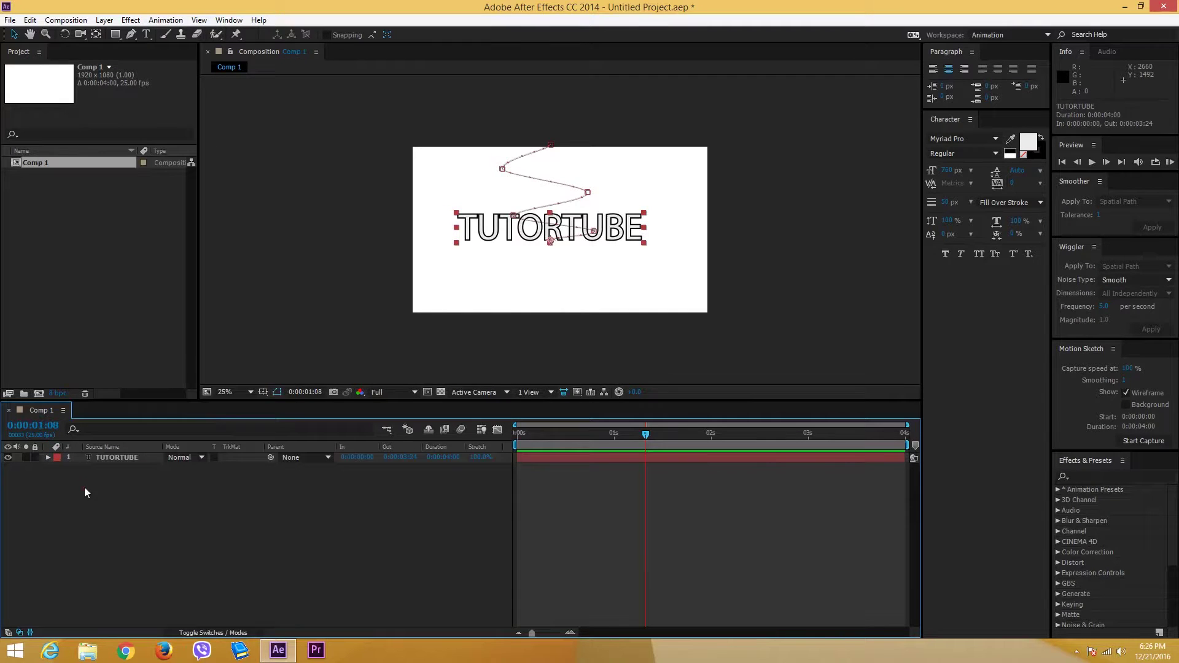
left_click(109, 457)
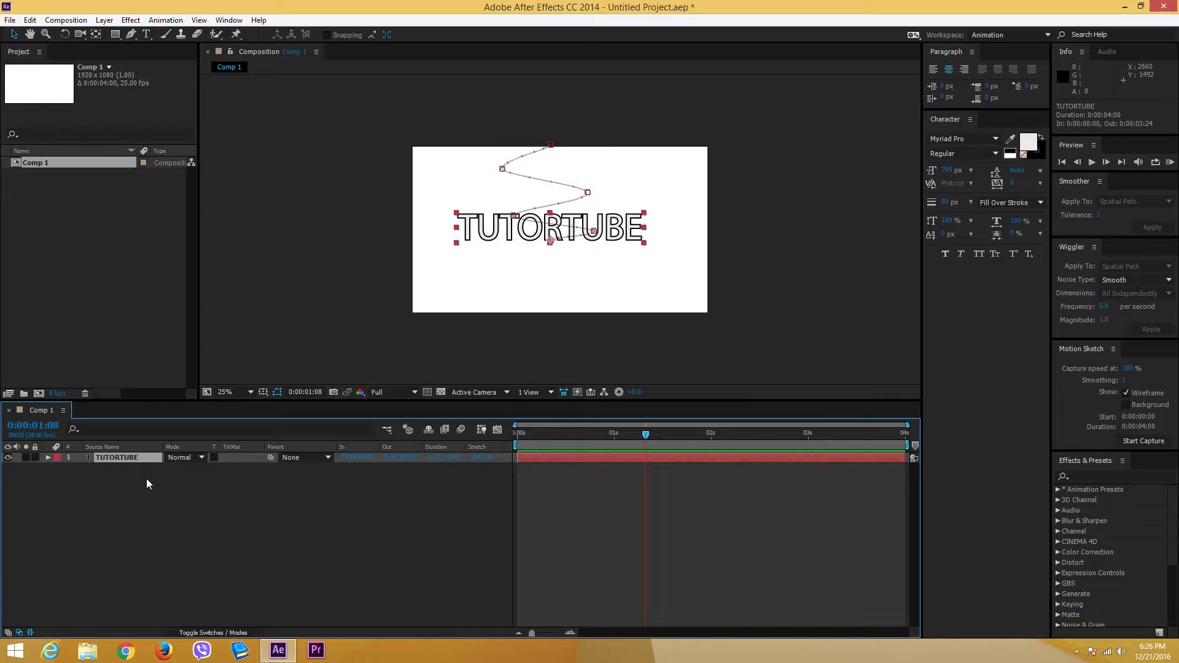
key("ctrl+d")
key("ctrl+d")
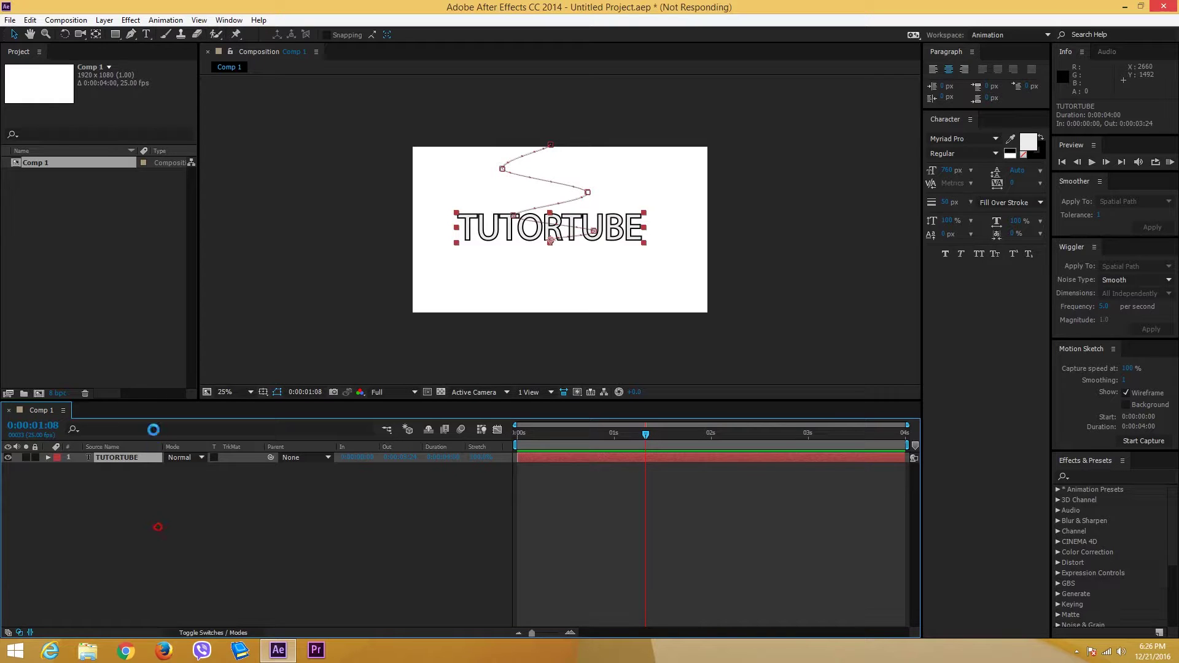
key("ctrl+shift+c")
left_click(232, 171)
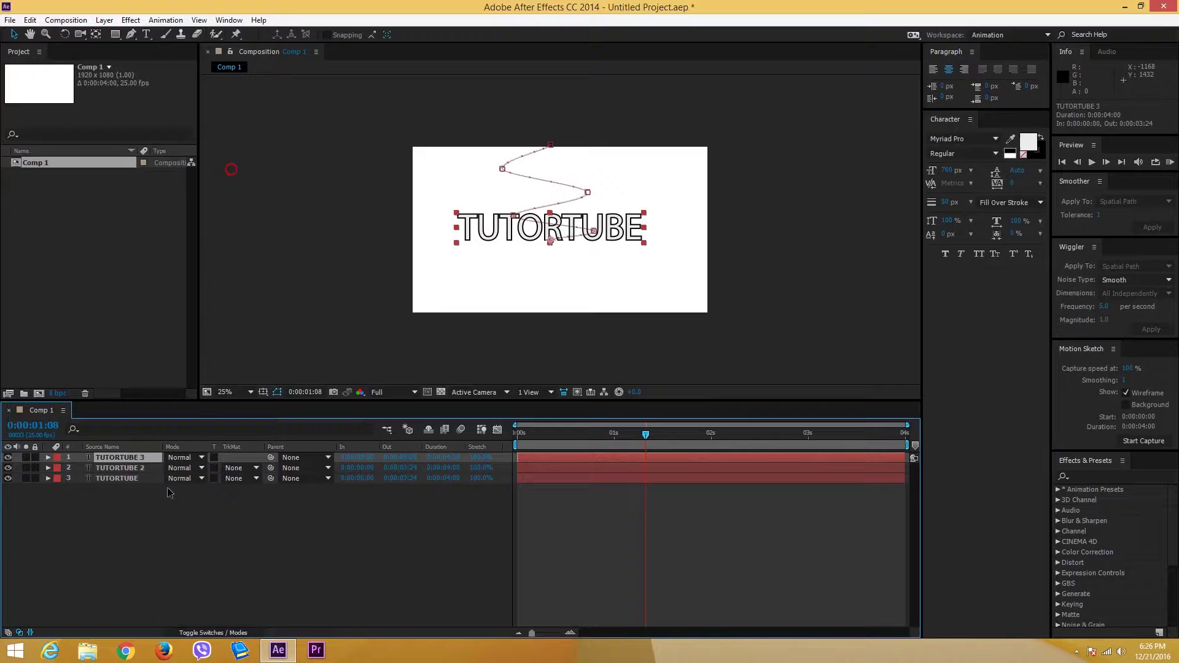
left_click_drag(545, 433, 518, 434)
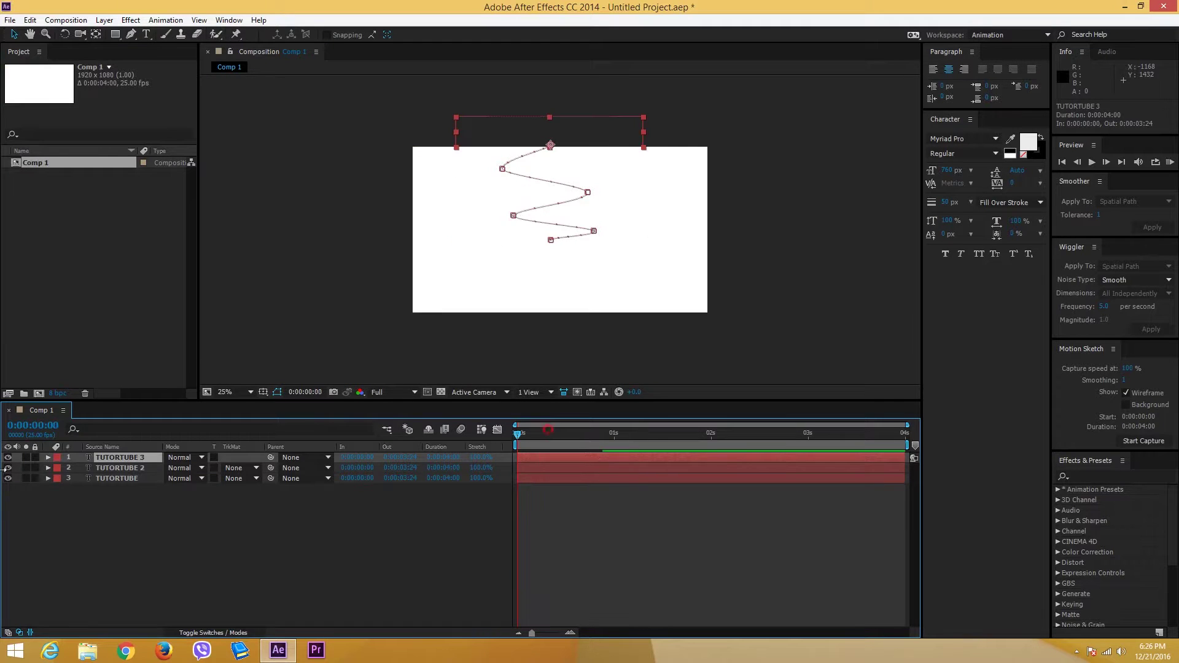
Shift the copies' last Position keyframes later, to about 1:04 and 1:08.
left_click(48, 478)
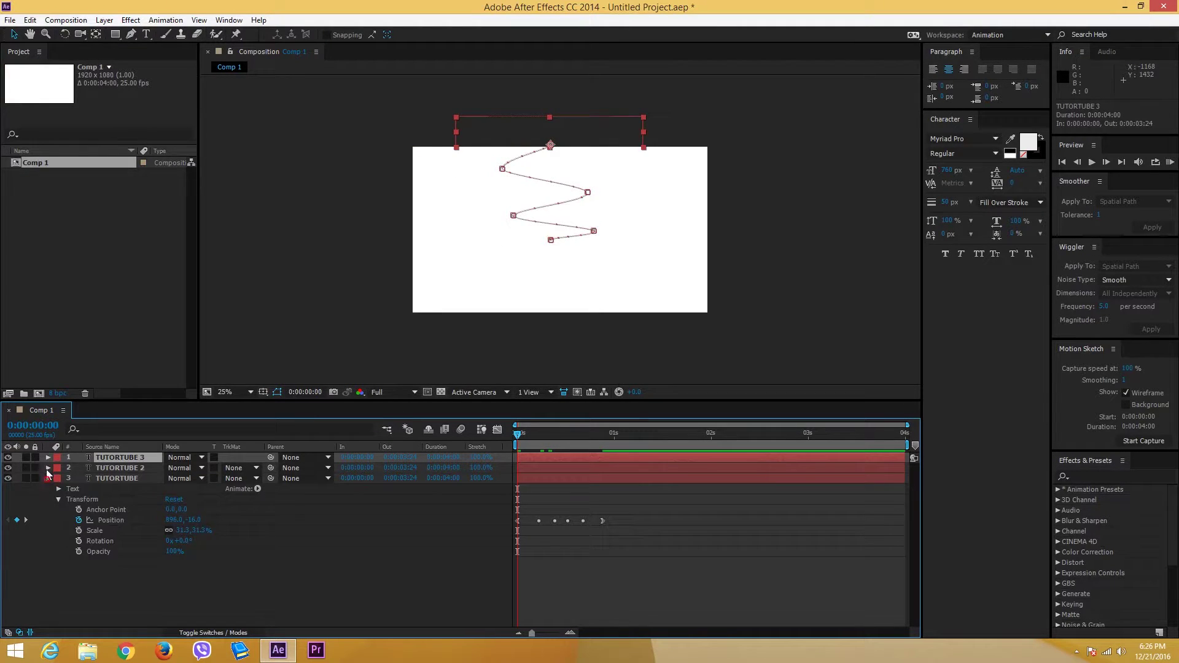
left_click(48, 478)
left_click(48, 468)
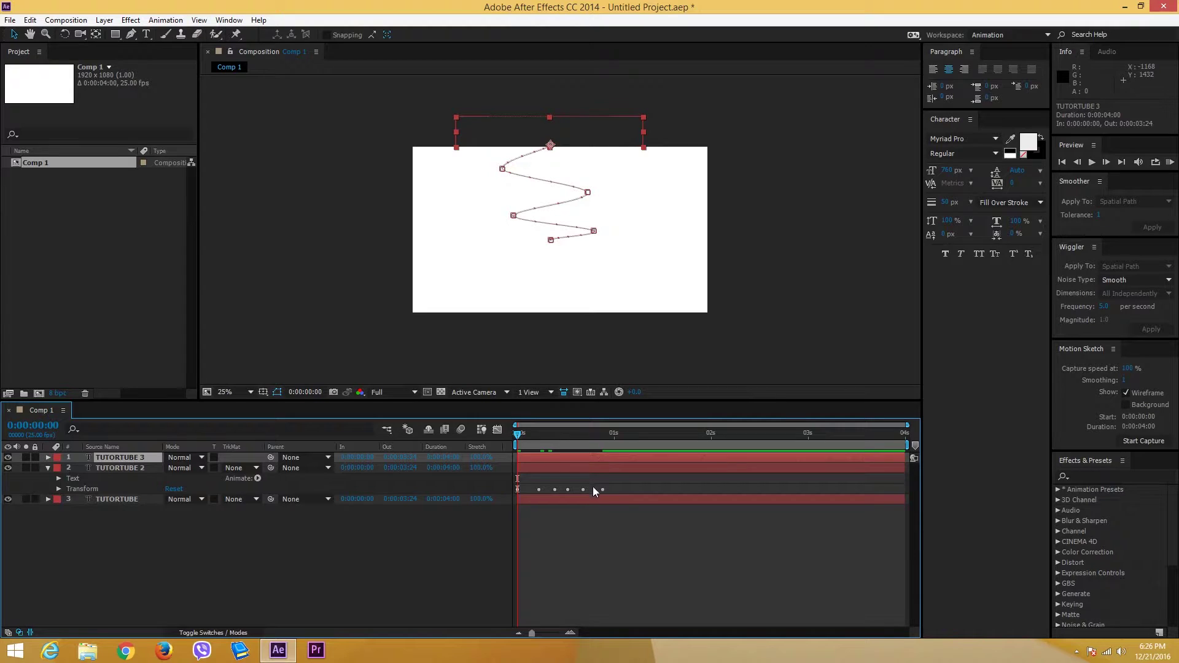
left_click(59, 489)
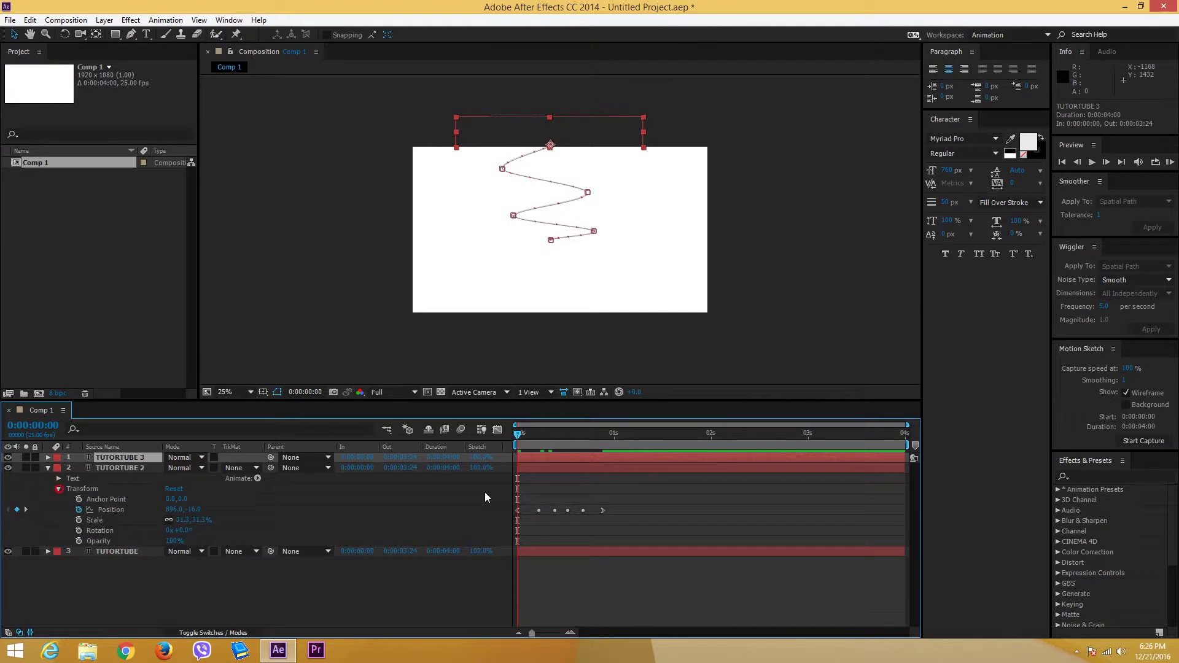
left_click(604, 510)
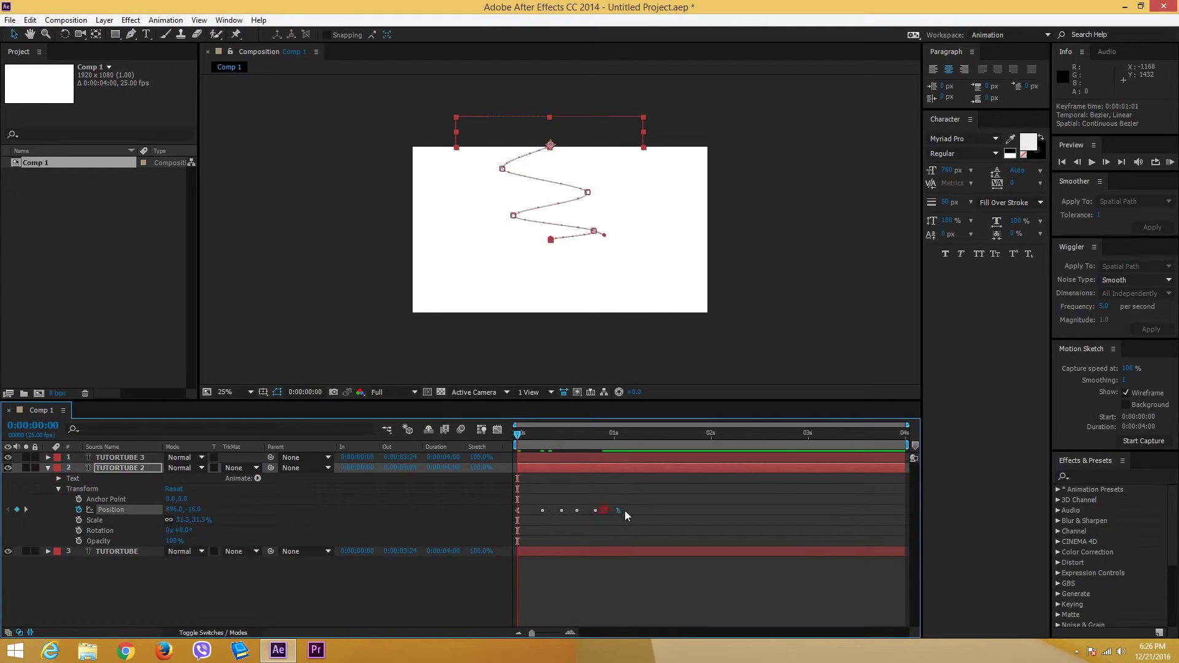
left_click(48, 457)
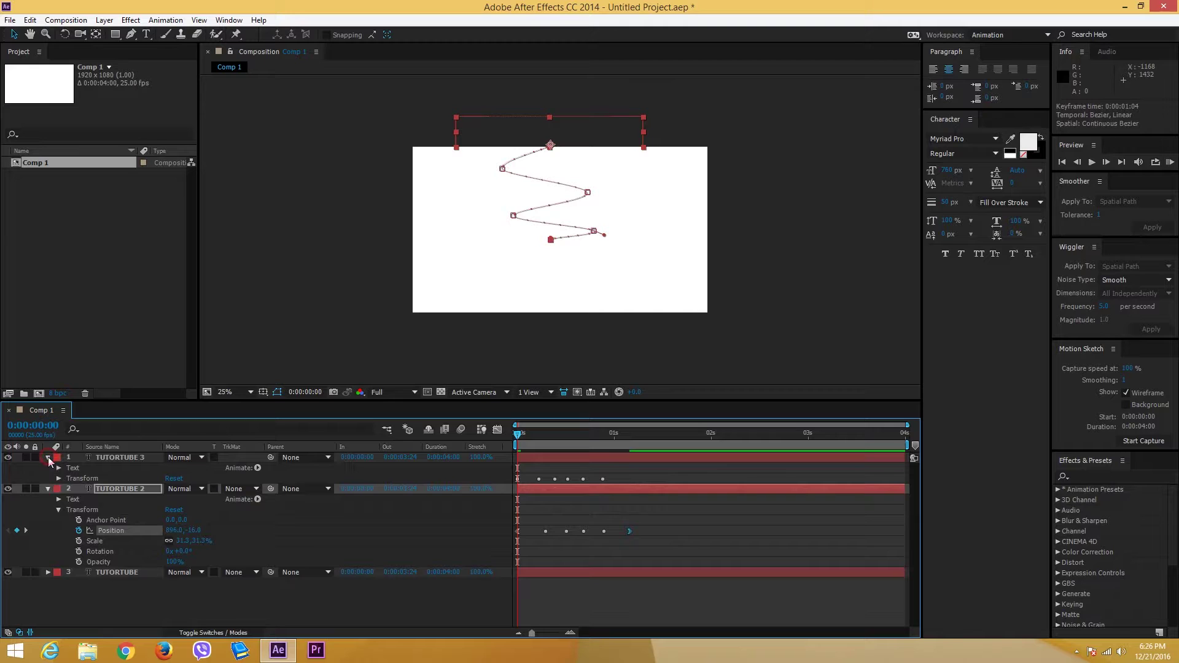
left_click(126, 458)
key("p")
left_click(106, 477)
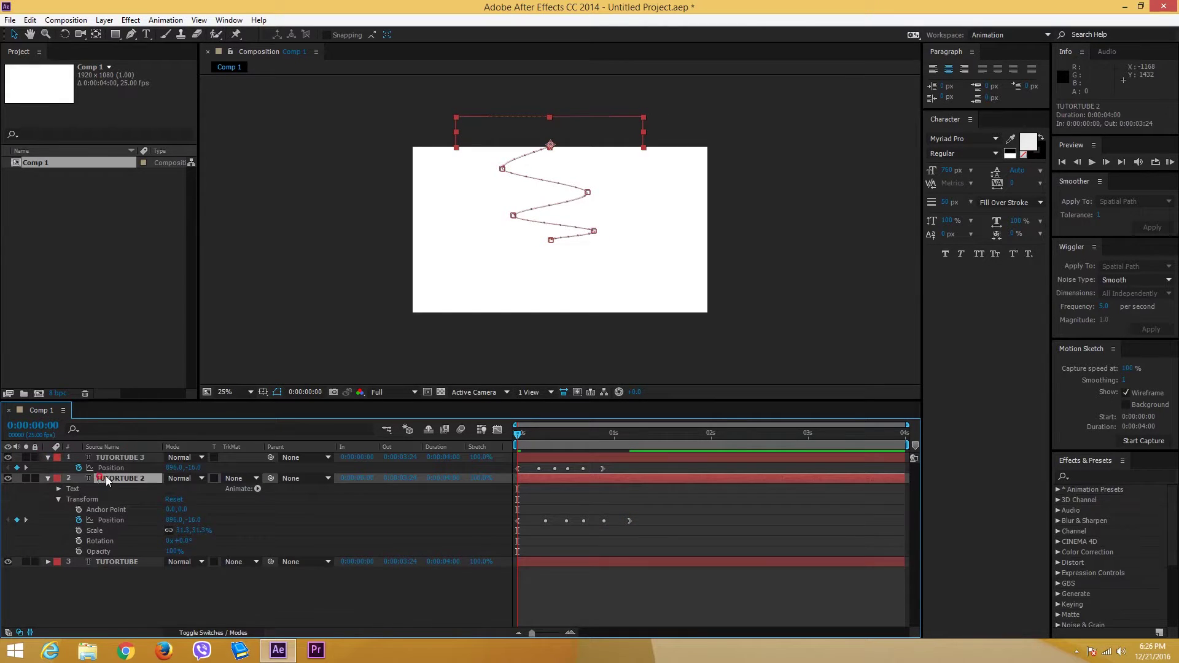
key("p")
left_click_drag(605, 469, 646, 470)
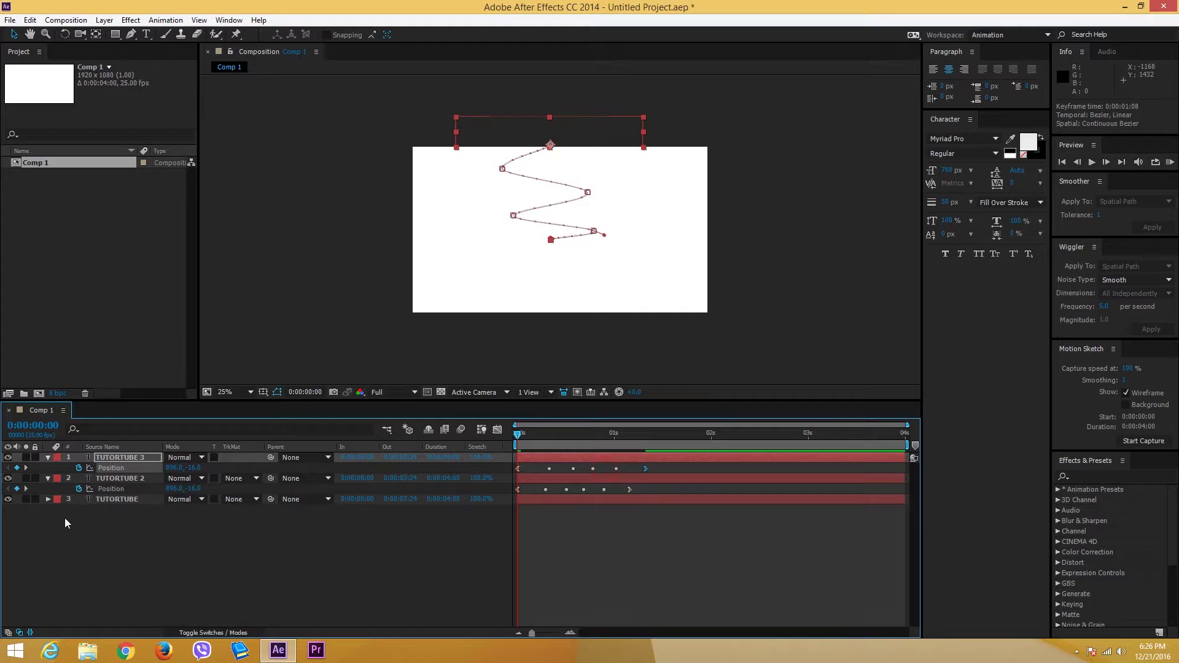
Duplicate TUTORTUBE 3 into a fourth copy, TUTORTUBE 4, and reveal its Position keyframes.
left_click(105, 499)
key("p")
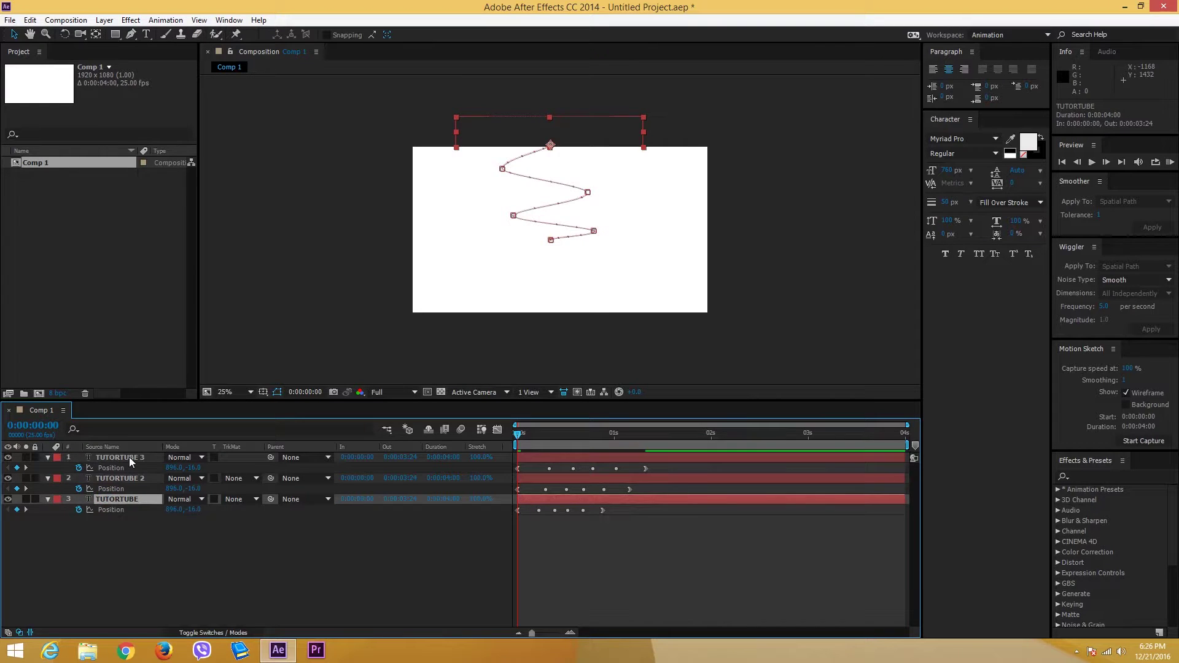
left_click(129, 457)
key("ctrl+d")
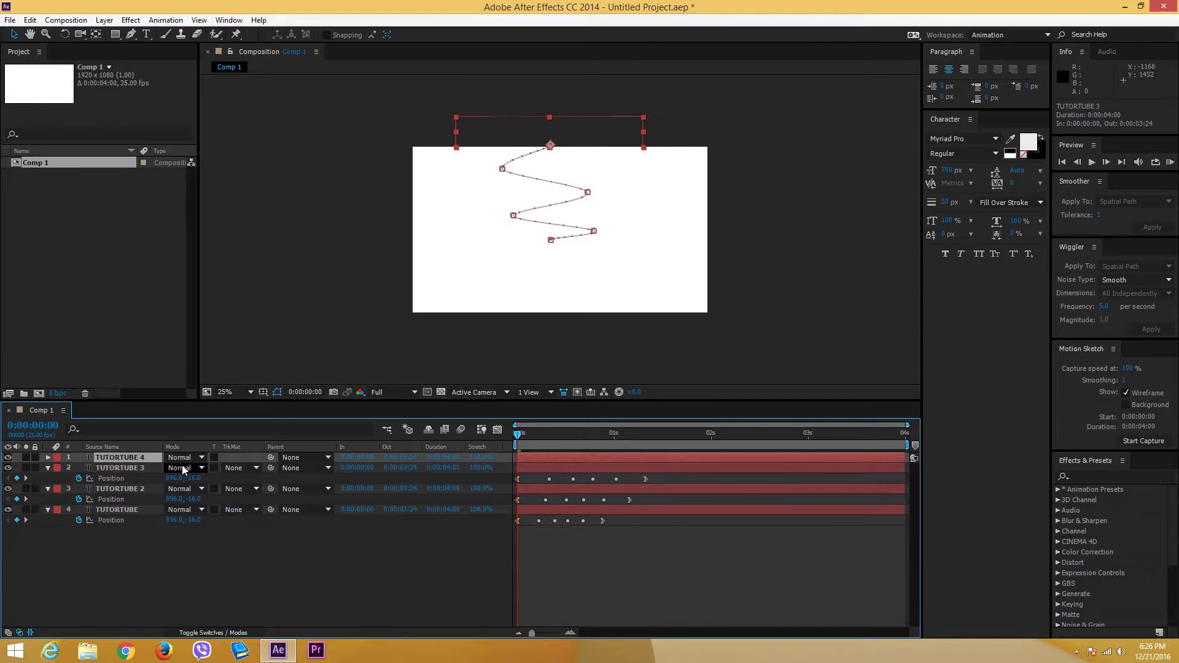
key("p")
Spread TUTORTUBE 4's Position keyframes so its zigzag ends at 1:14.
left_click_drag(649, 472, 678, 469)
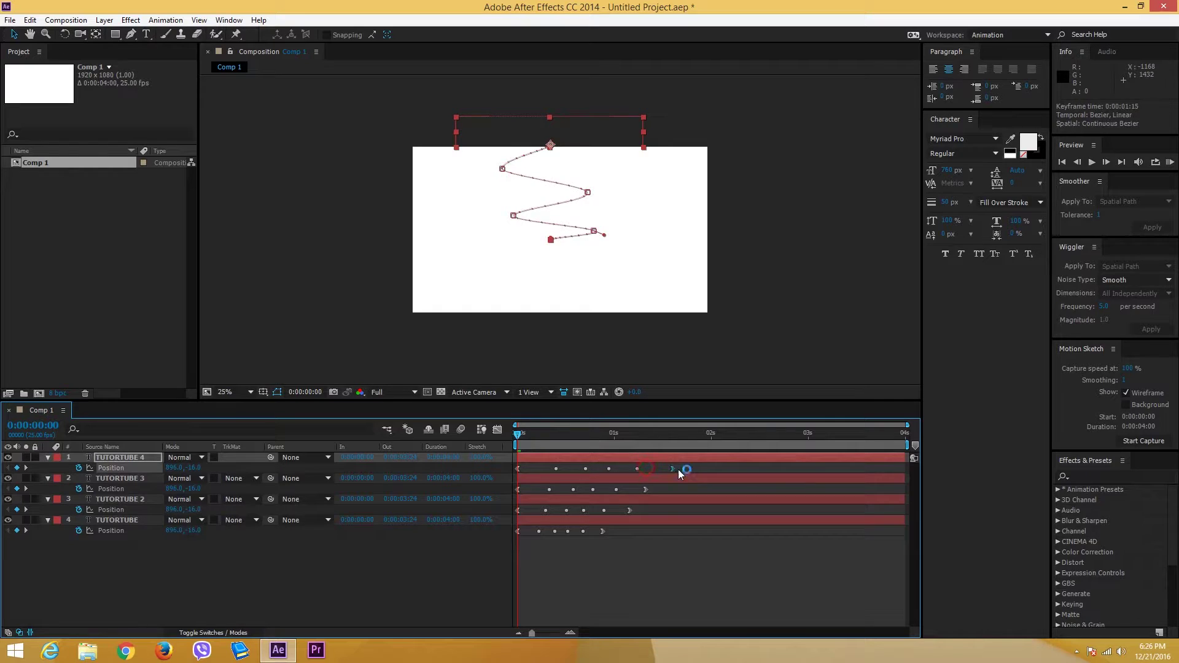
key("p")
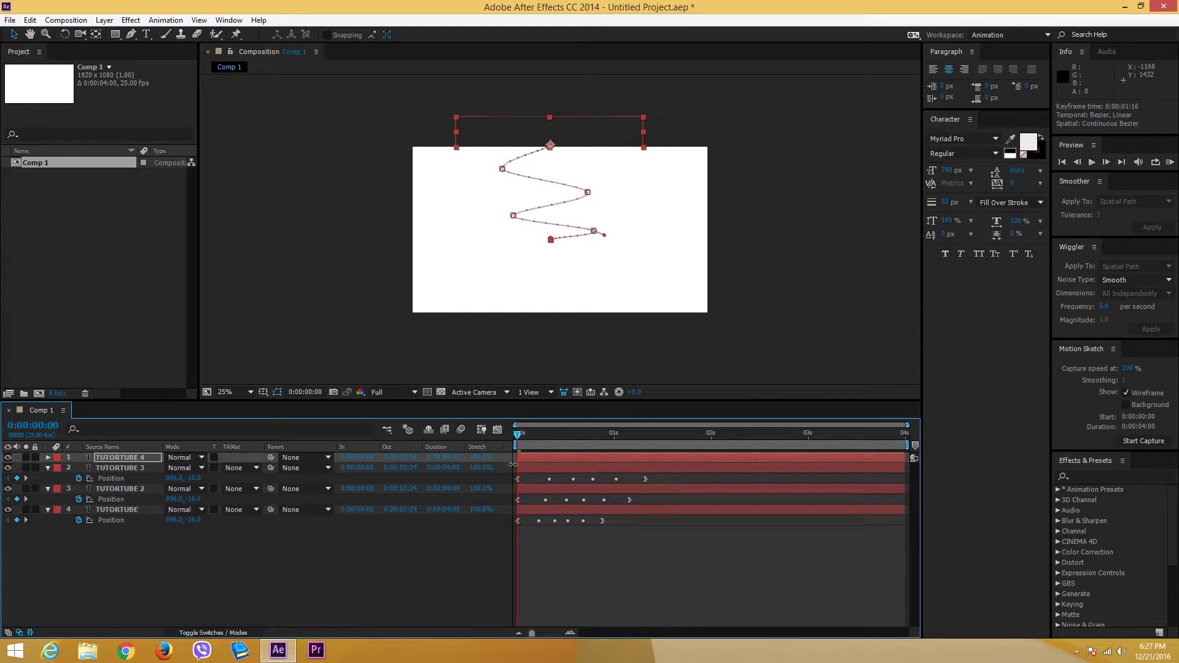
key("ctrl+z")
key("p")
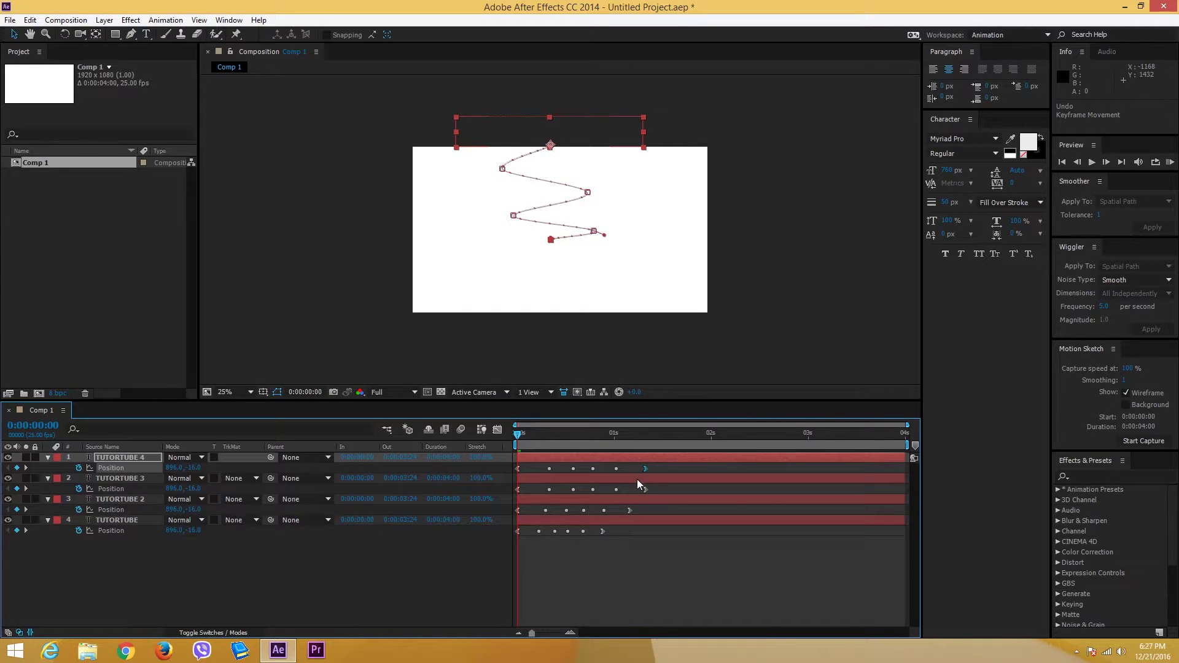
left_click_drag(647, 469, 667, 470)
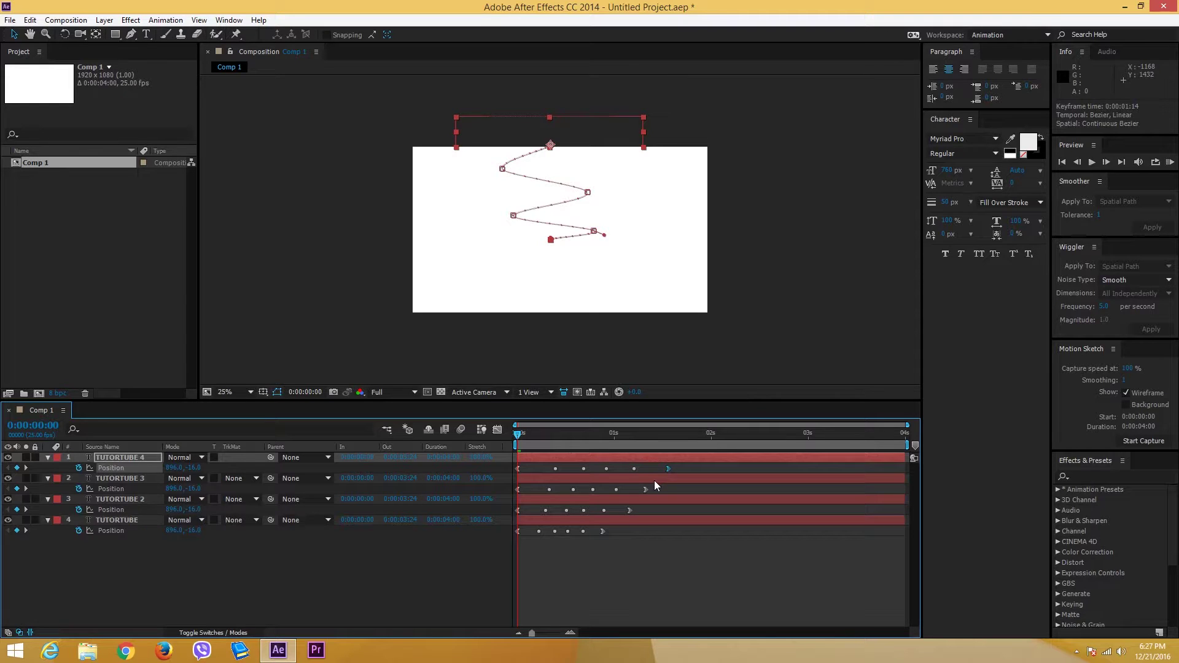
Duplicate TUTORTUBE 4 as TUTORTUBE 5 and stretch its keyframes to end at 1:21.
key("ctrl+d")
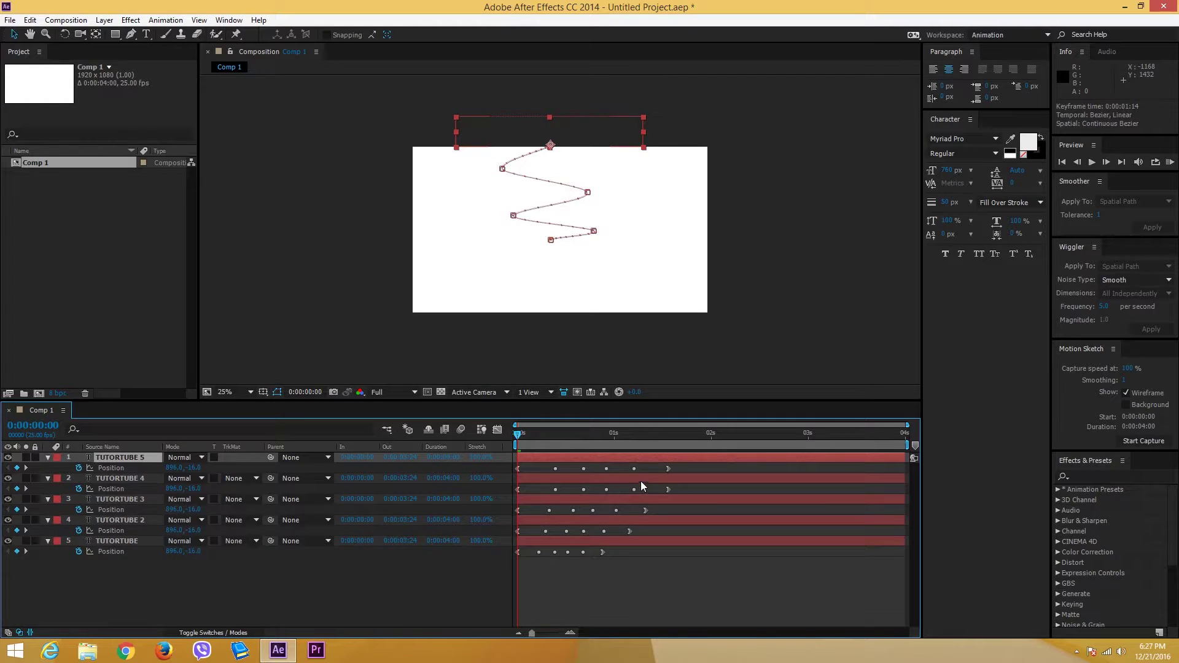
left_click_drag(669, 469, 696, 470)
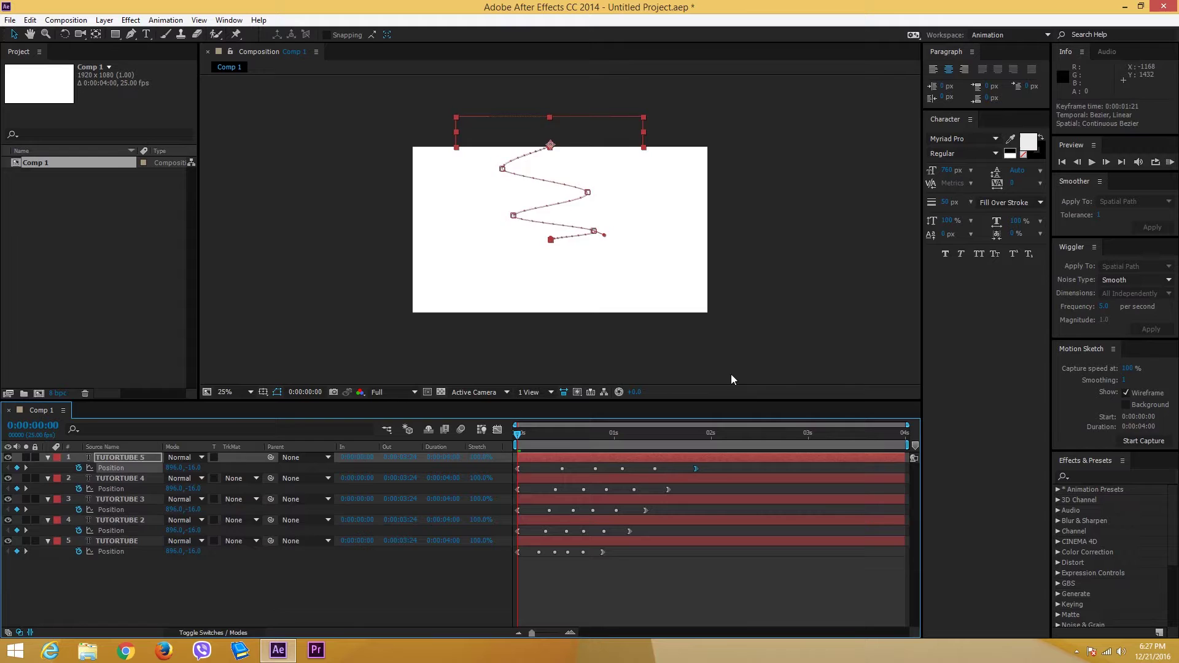
left_click(732, 375)
left_click(185, 413)
Preview the five staggered zigzag layers from the start, then scrub to frame 23.
key("space")
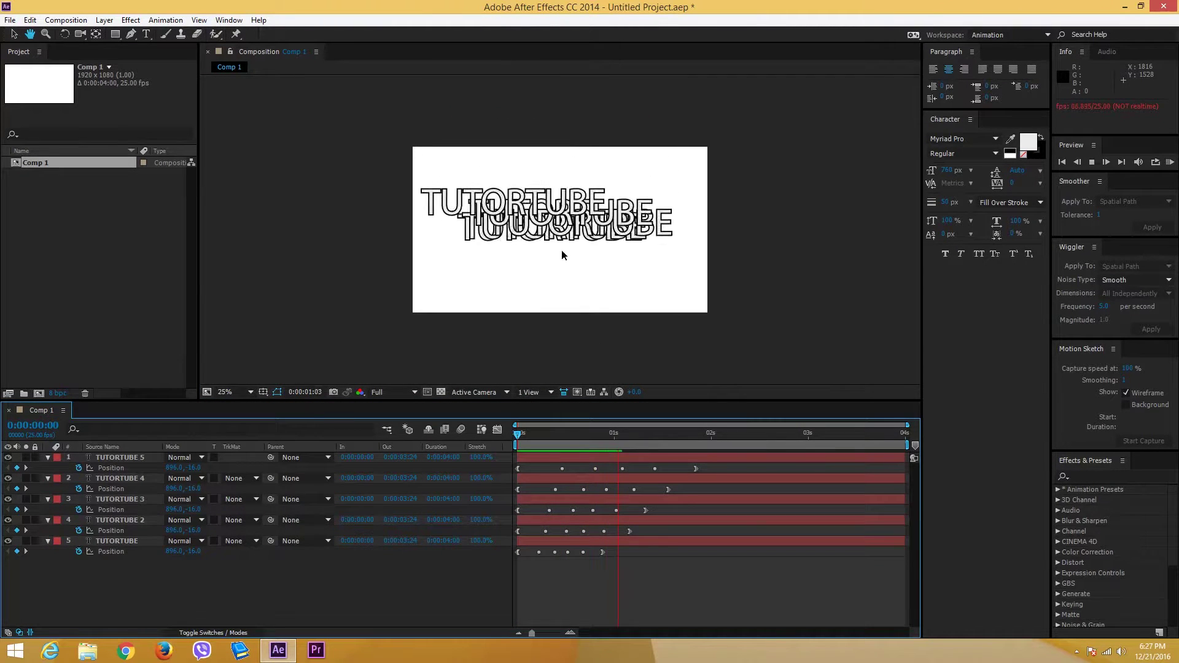
key("space")
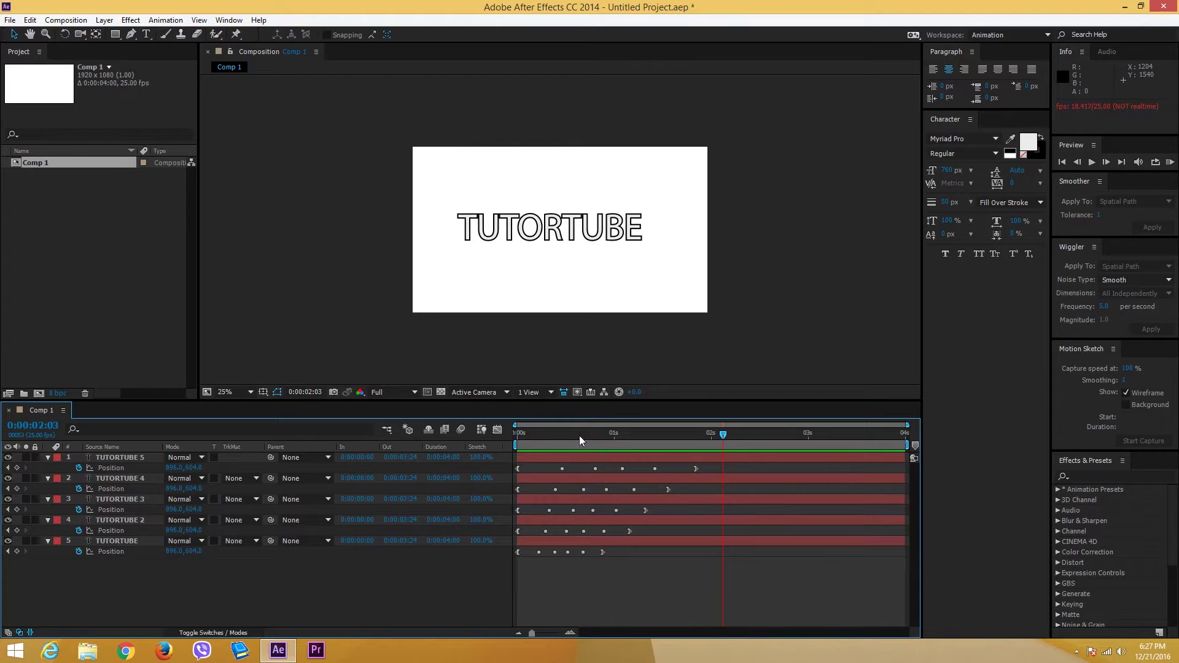
key("Home")
key("space")
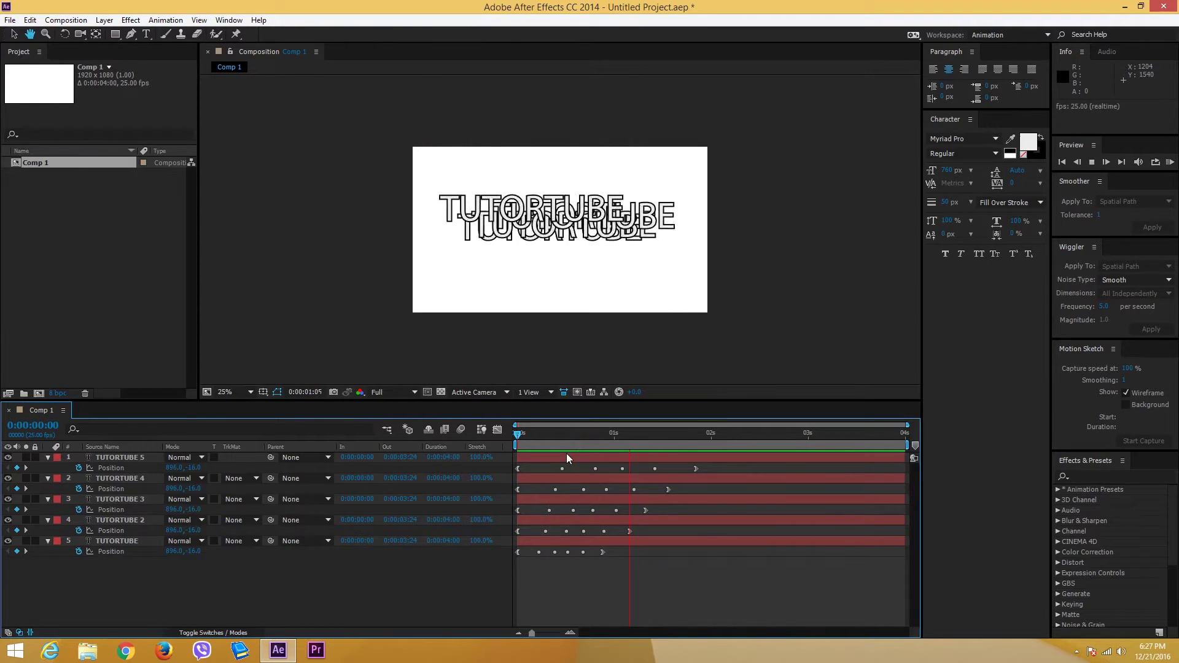
left_click_drag(579, 440, 489, 470)
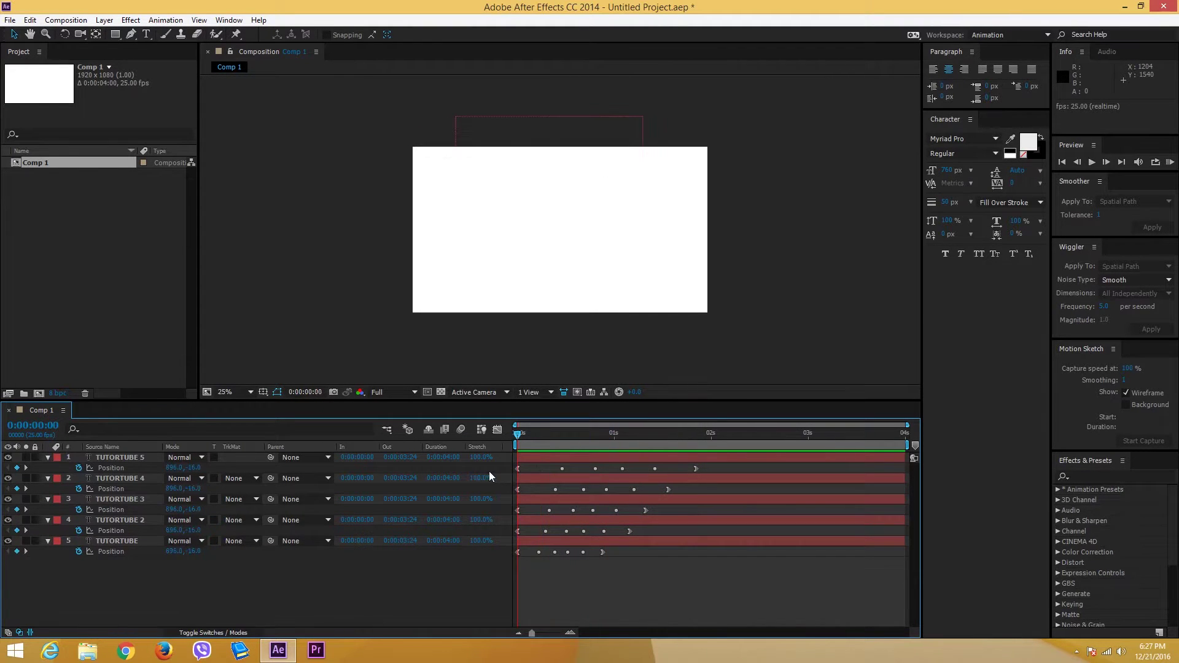
Select the original TUTORTUBE layer at the last frame and reveal its Opacity.
left_click(116, 543)
left_click(148, 602)
left_click(117, 540)
key("End")
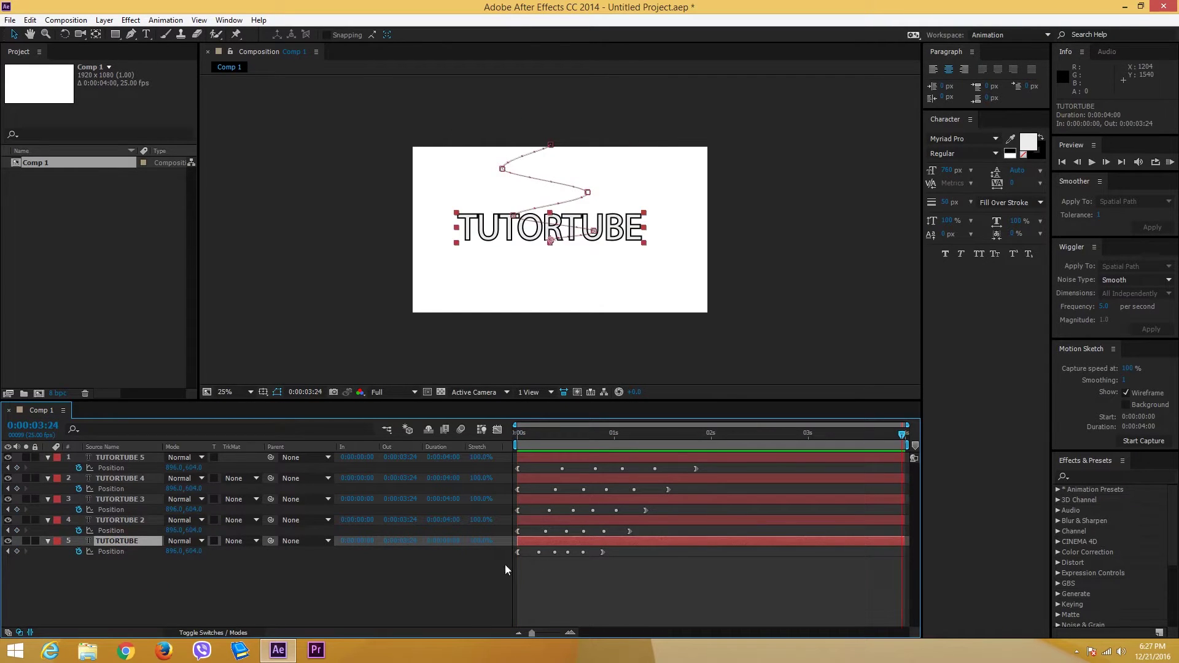
key("t")
left_click(167, 551)
key("Return")
left_click(355, 591)
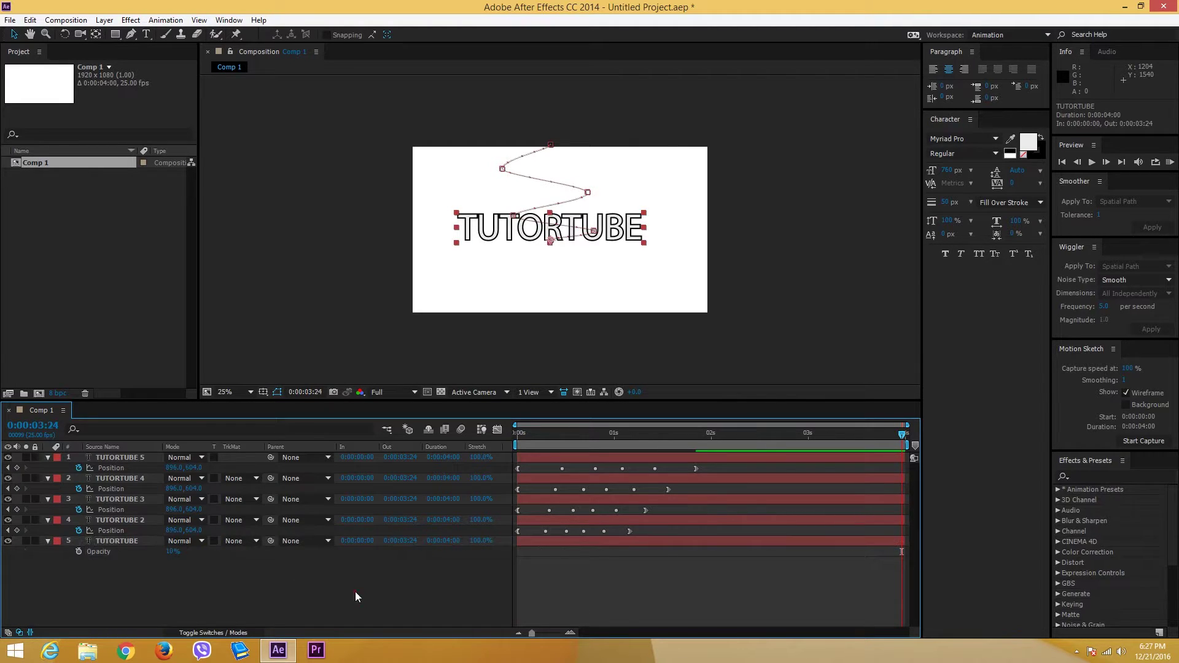
At frame 18, set the original TUTORTUBE layer's opacity to 30%.
left_click_drag(522, 433, 587, 433)
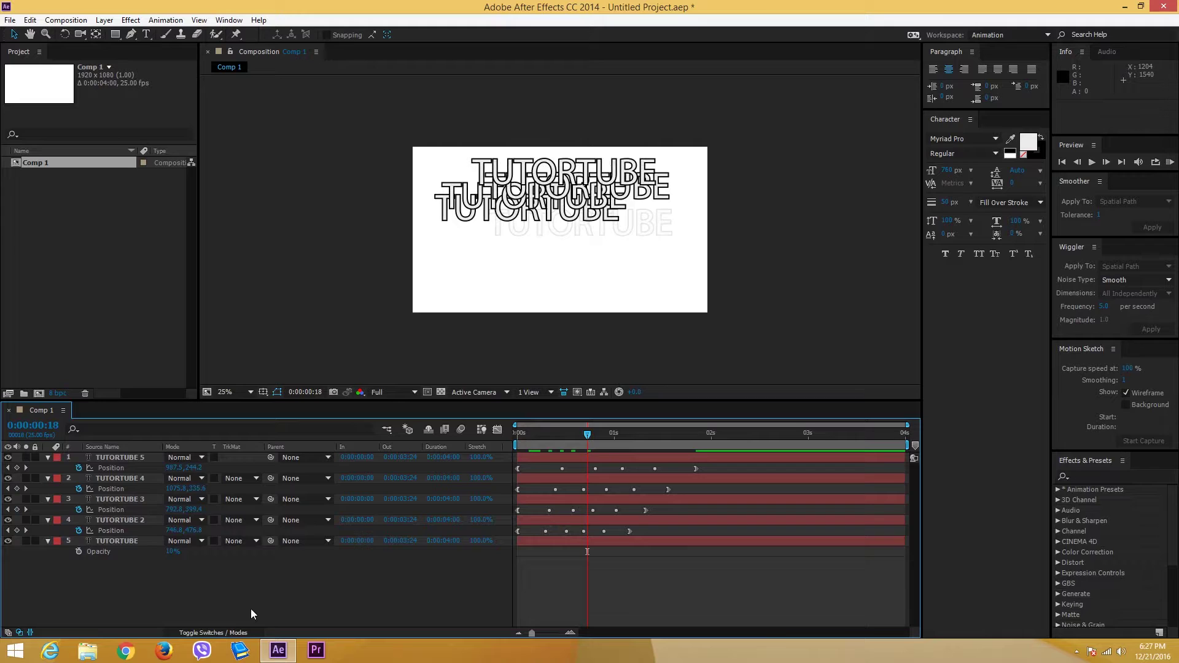
left_click(251, 609)
left_click(101, 551)
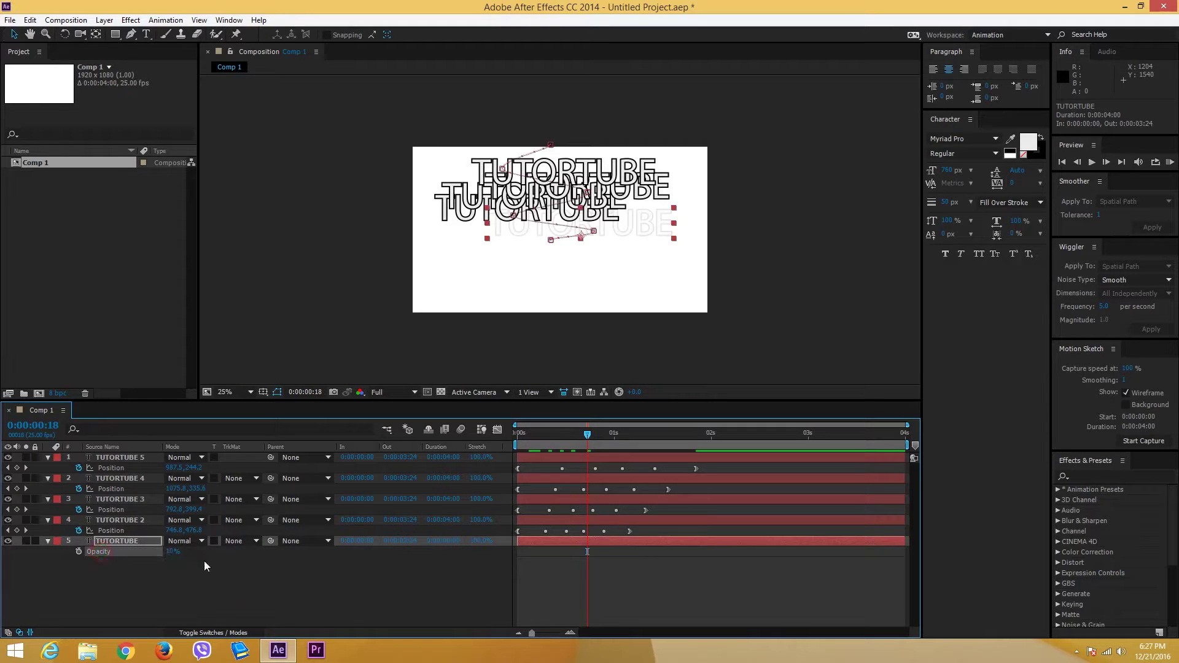
left_click(169, 551)
type("30")
key("Return")
left_click(250, 612)
Select TUTORTUBE 2, 3 and 4 together and set their opacity to 30%.
left_click(130, 520)
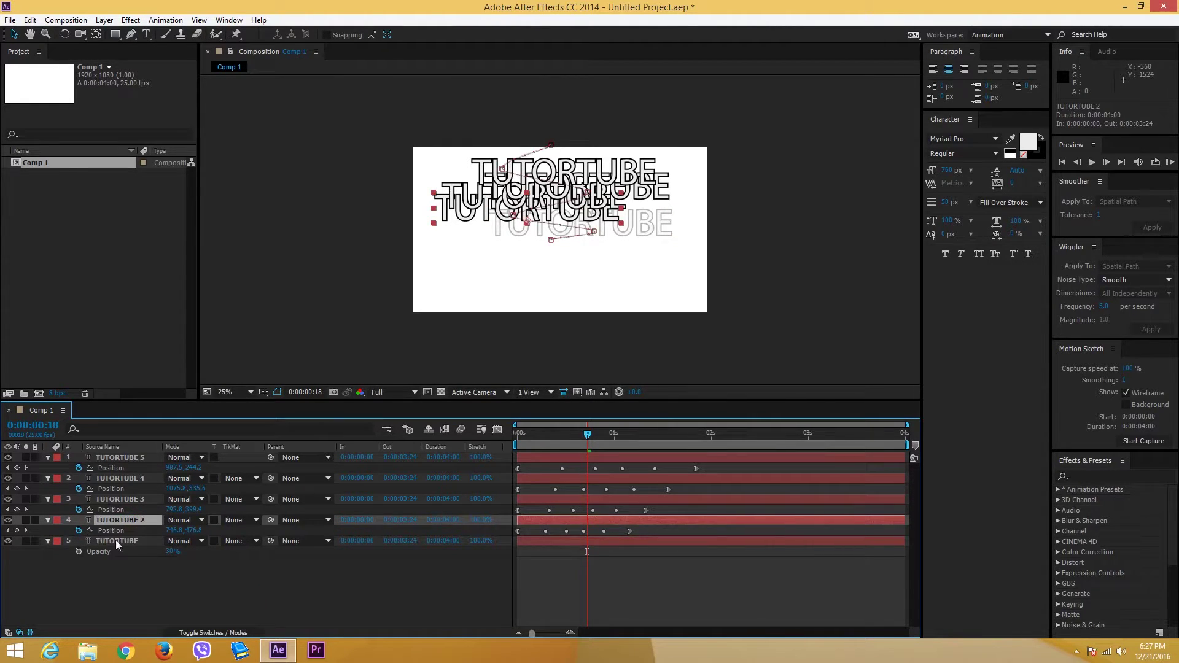
left_click(116, 478, "shift")
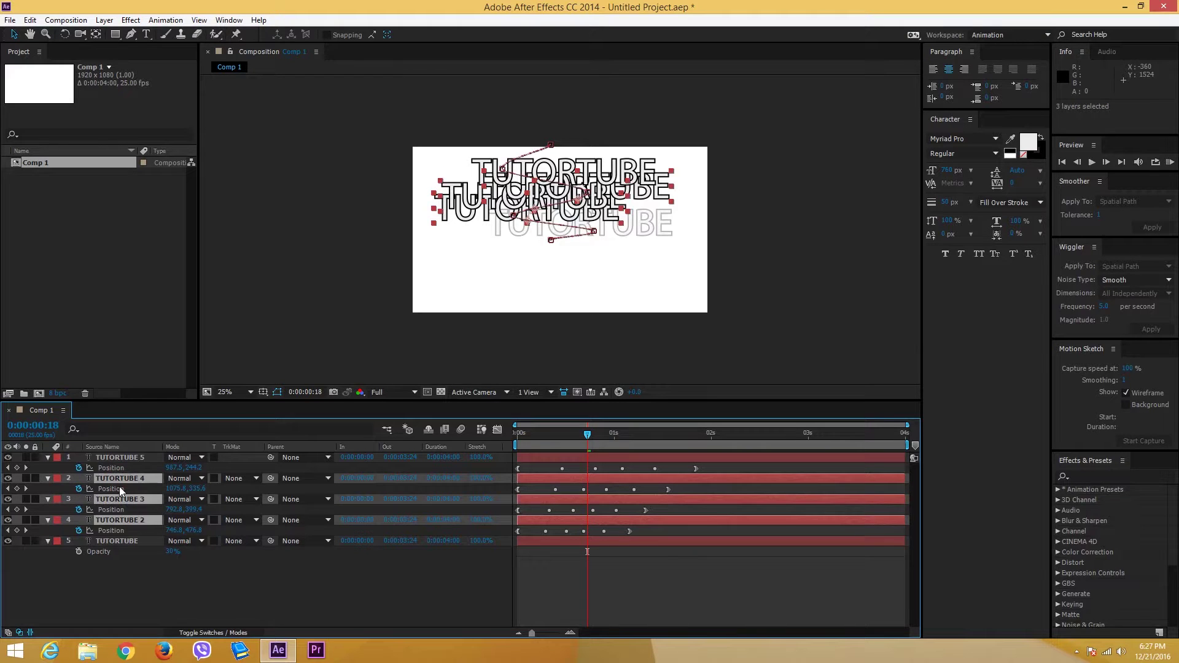
key("t")
left_click(175, 489)
type("30")
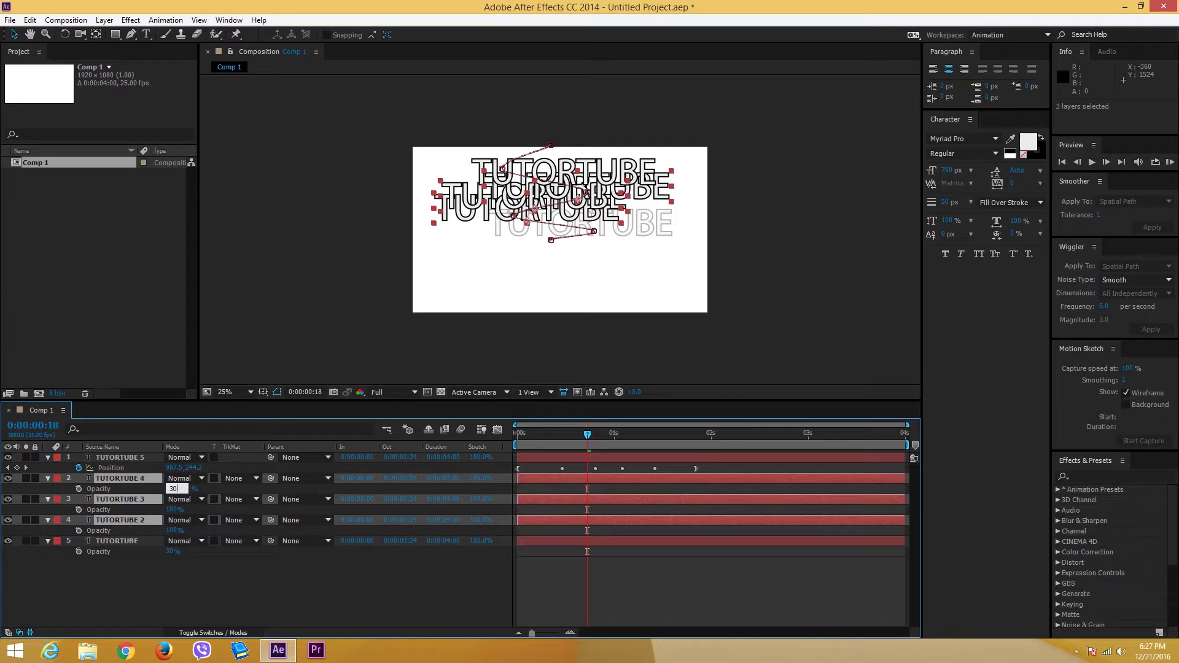
key("Return")
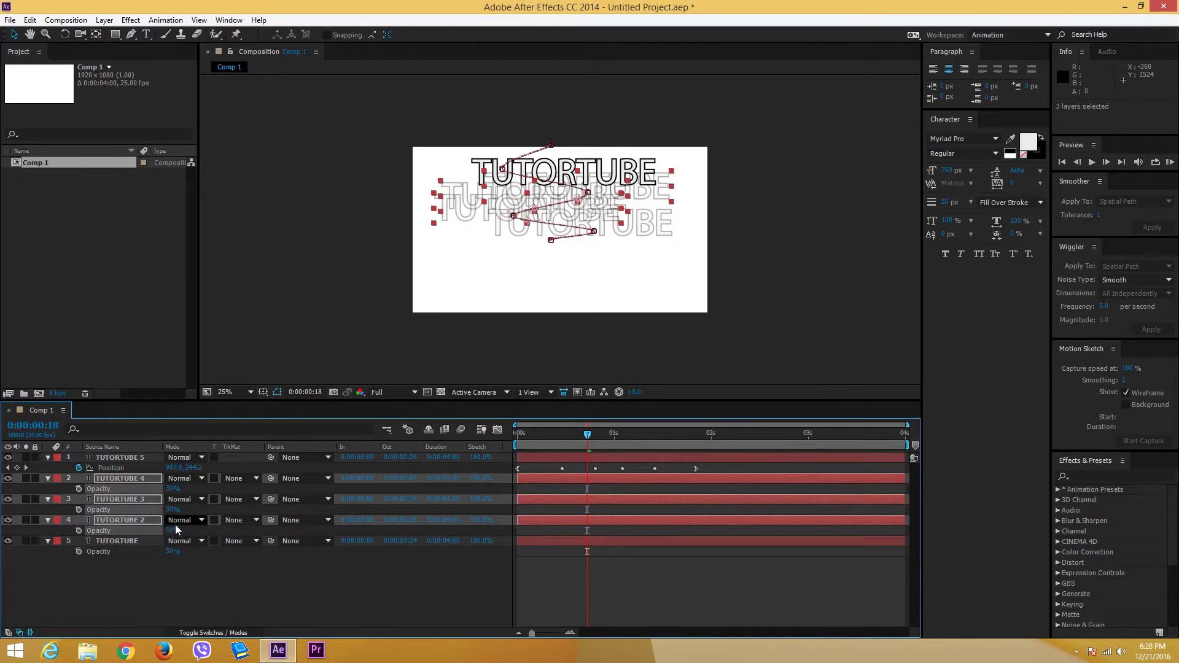
Set TUTORTUBE 2 to 40% and TUTORTUBE 3 to 50% opacity.
left_click(174, 529)
type("40")
key("Return")
left_click(172, 510)
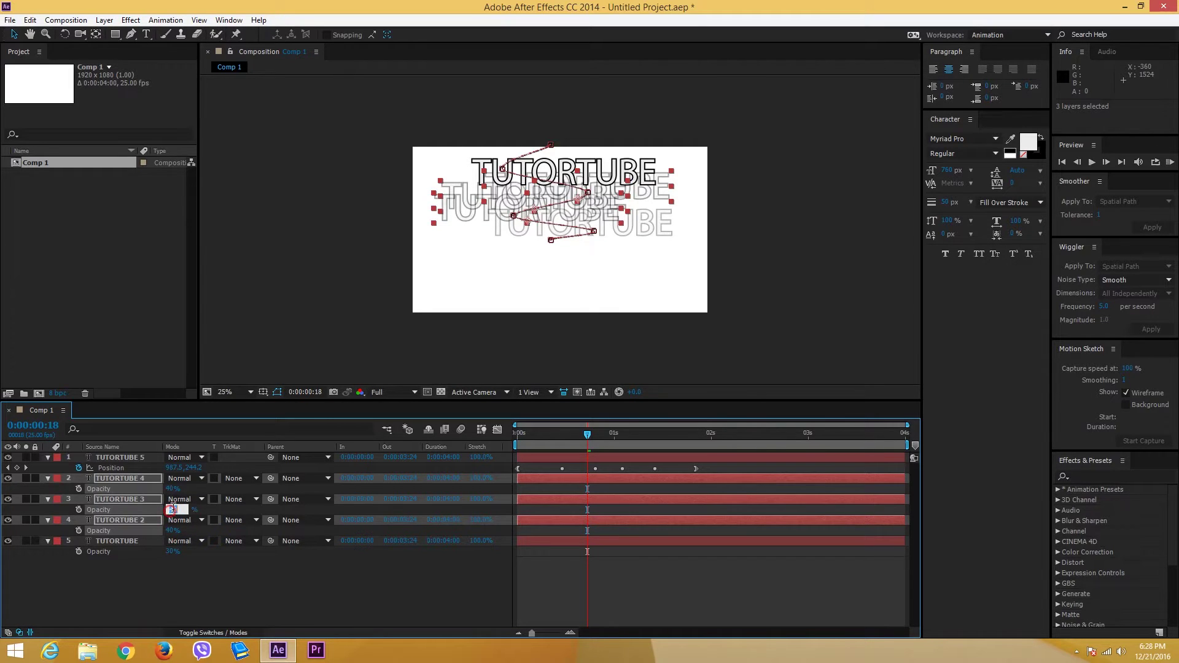
type("50")
key("Return")
Reconfirm TUTORTUBE 2 at 40% and set TUTORTUBE 4 to 60% opacity.
left_click(182, 488)
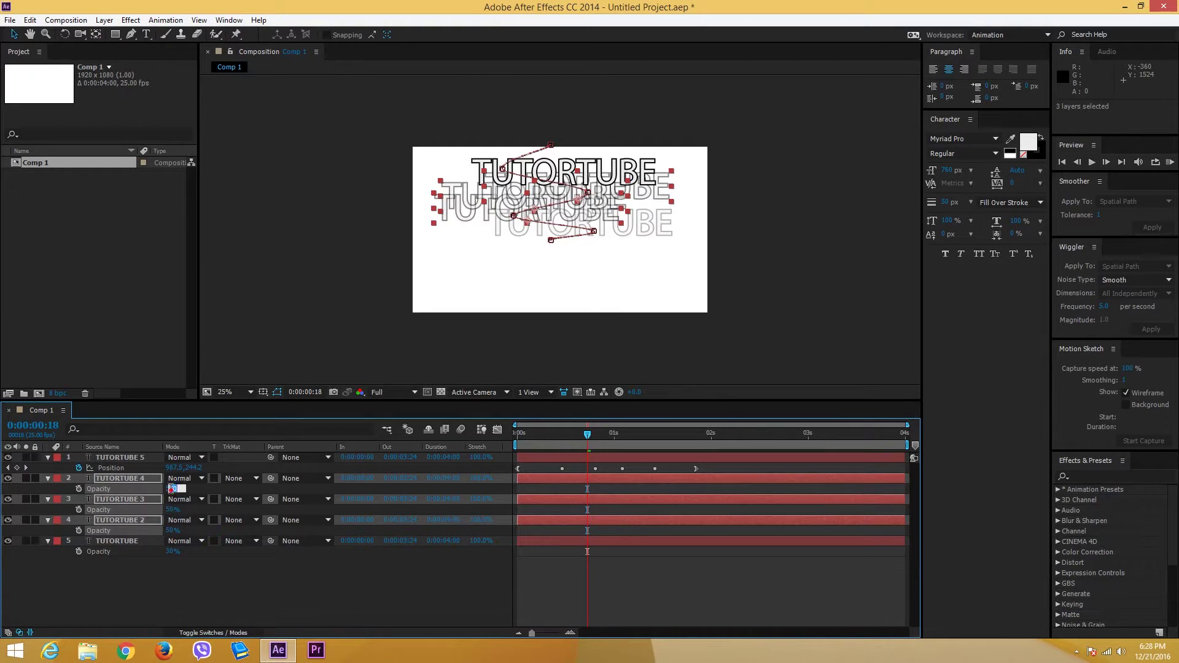
left_click(210, 599)
left_click(172, 530)
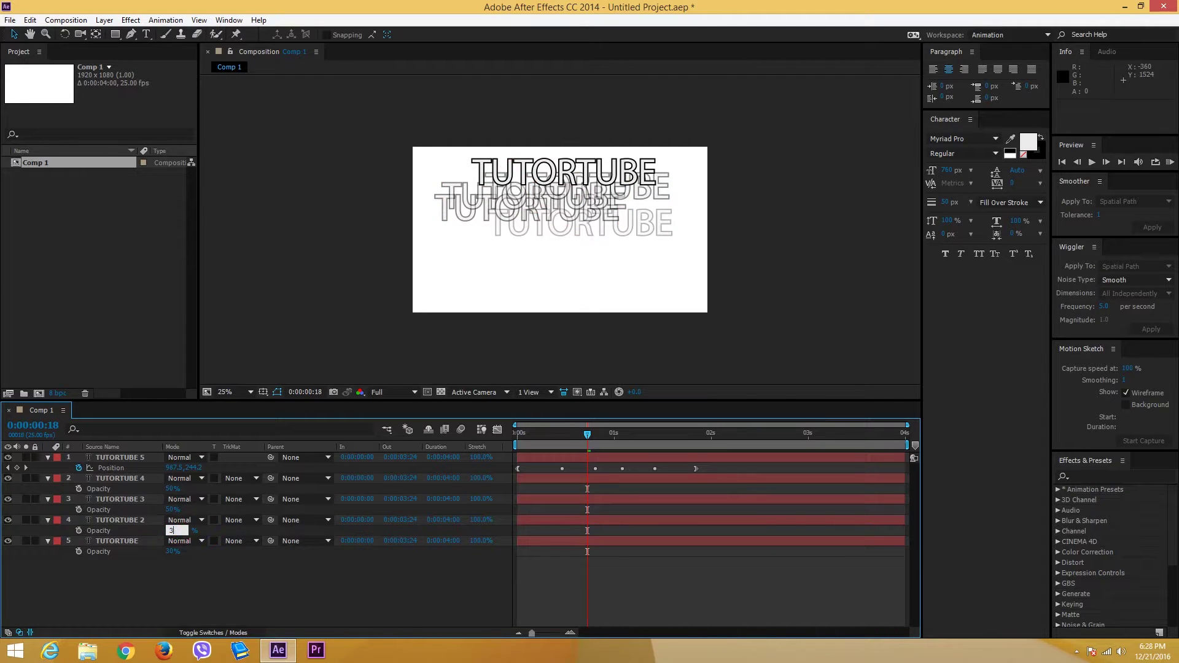
type("3")
key("BackSpace")
type("40")
key("Return")
left_click(172, 489)
type("60")
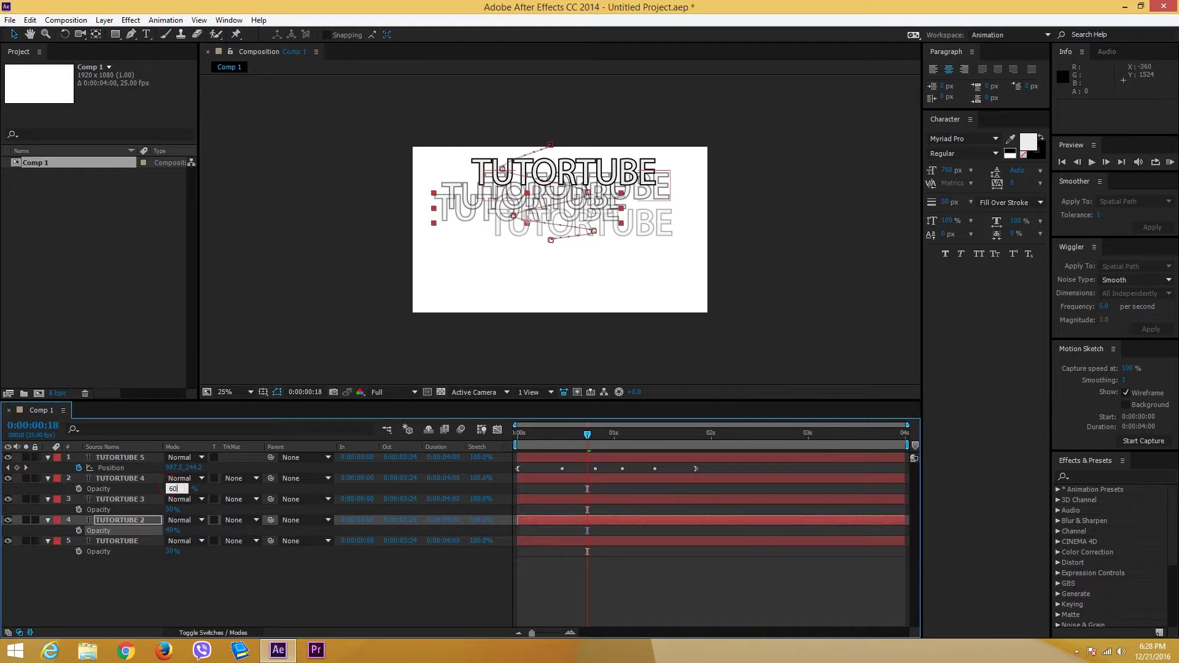
key("Return")
left_click(332, 584)
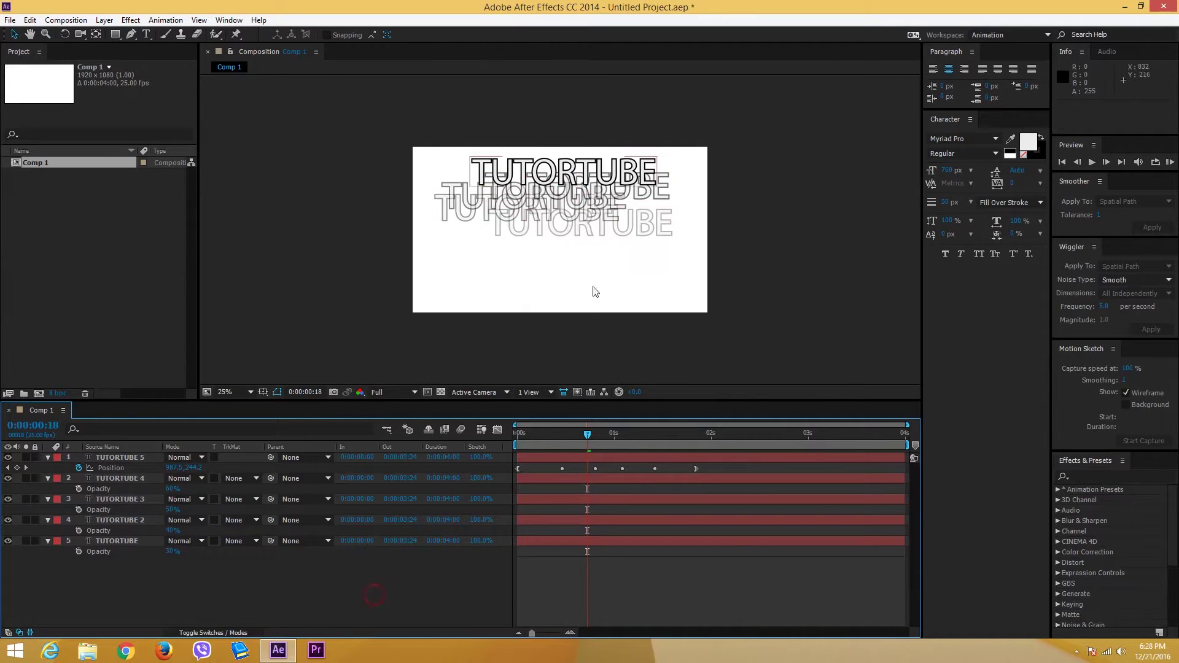
left_click_drag(566, 433, 433, 457)
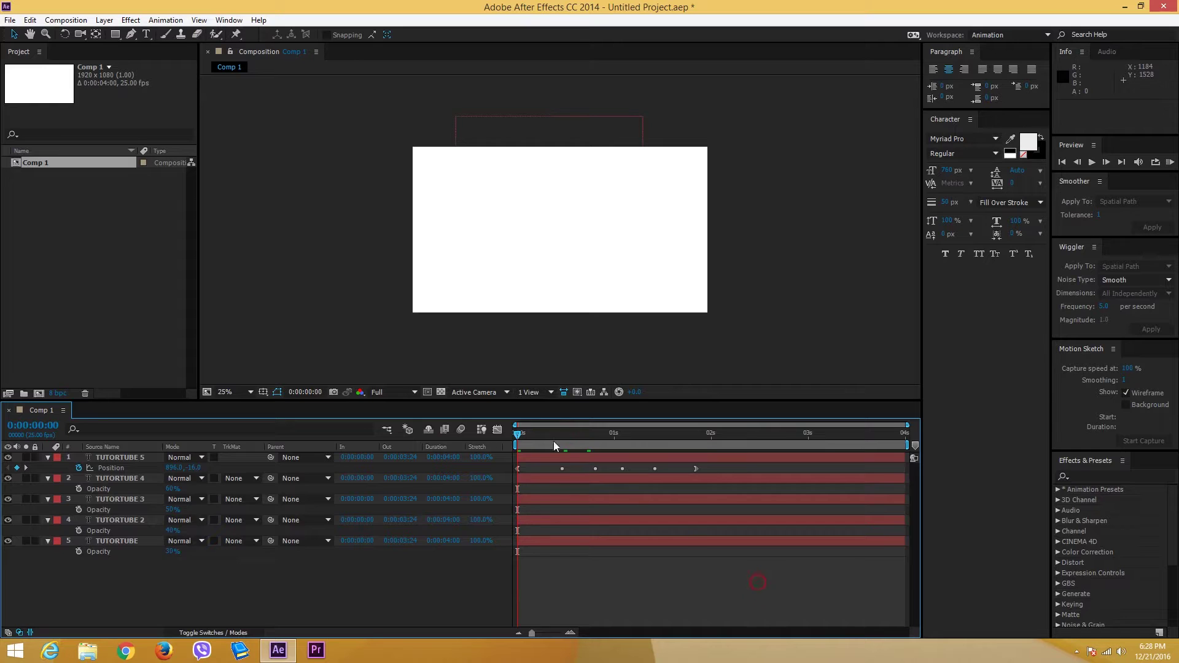
key("space")
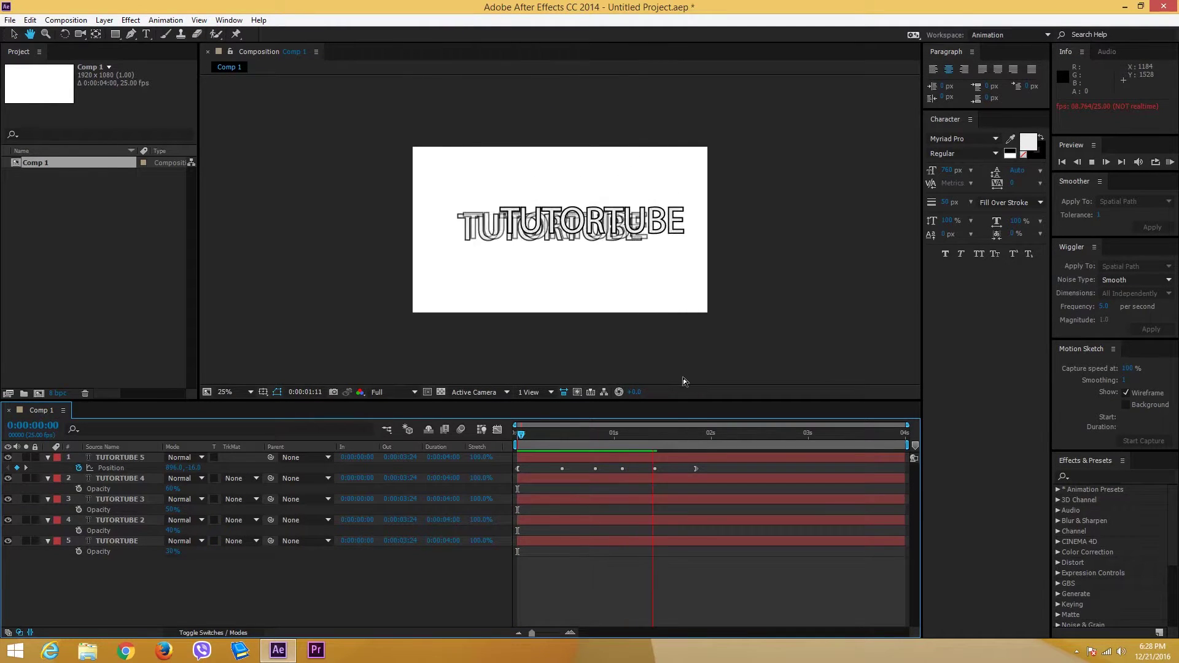
left_click(647, 433)
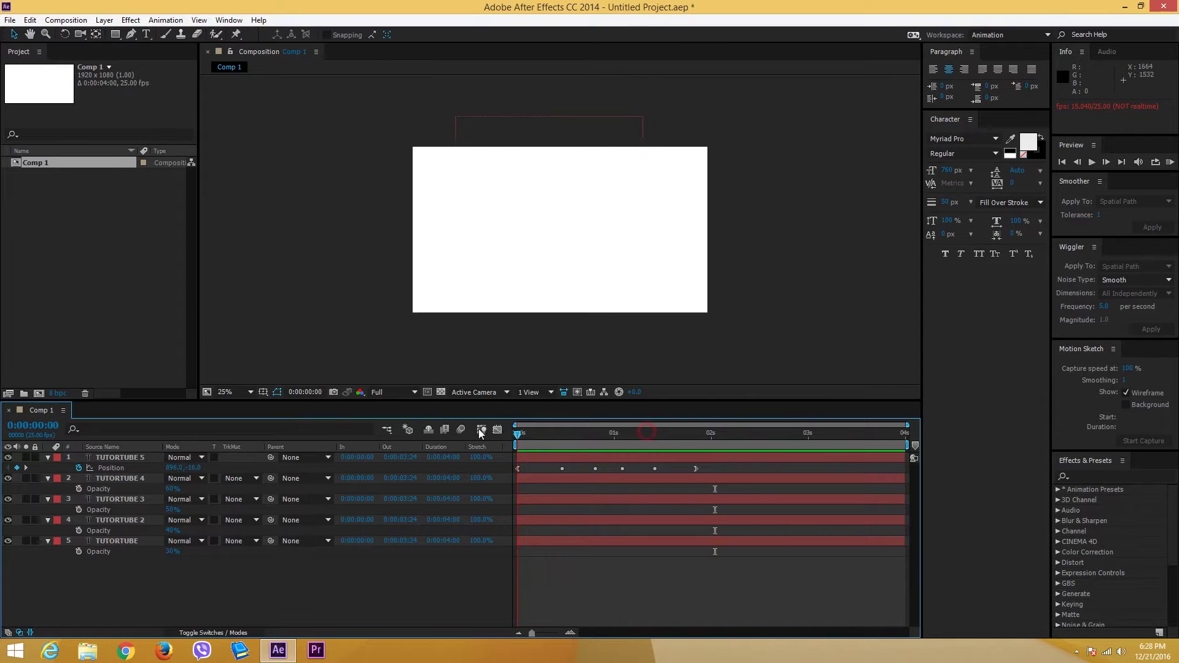
left_click_drag(647, 432, 722, 452)
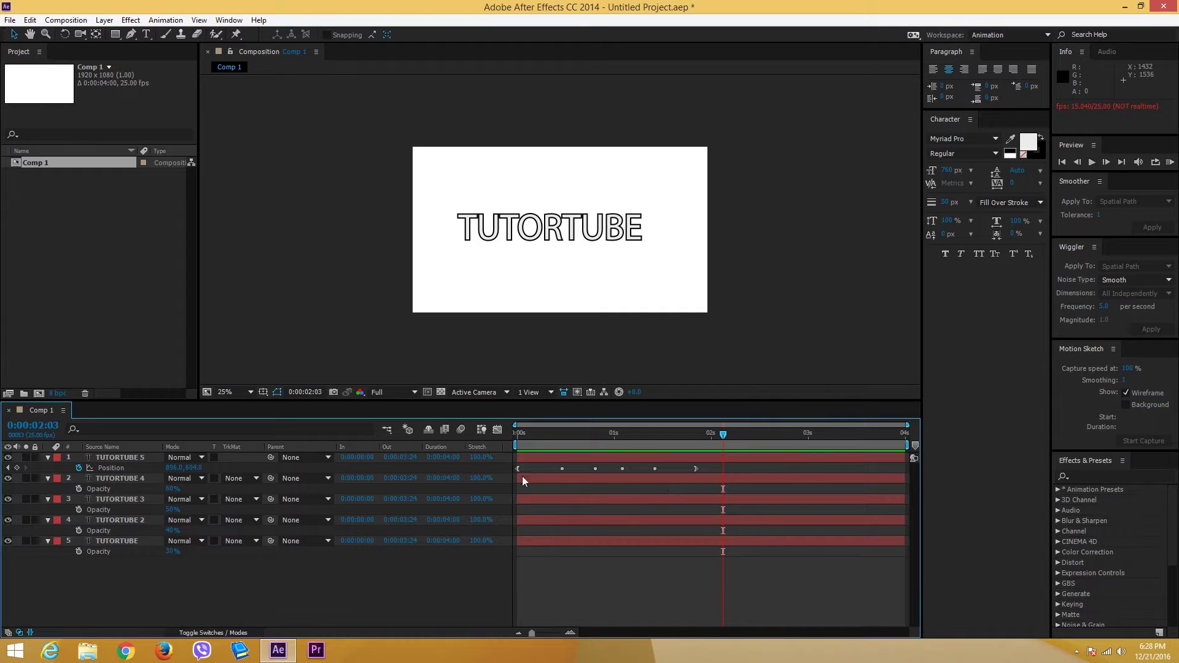
left_click_drag(709, 462, 675, 482)
Select all of TUTORTUBE 5's Position keyframes and apply Time-Reverse Keyframes.
left_click(695, 468)
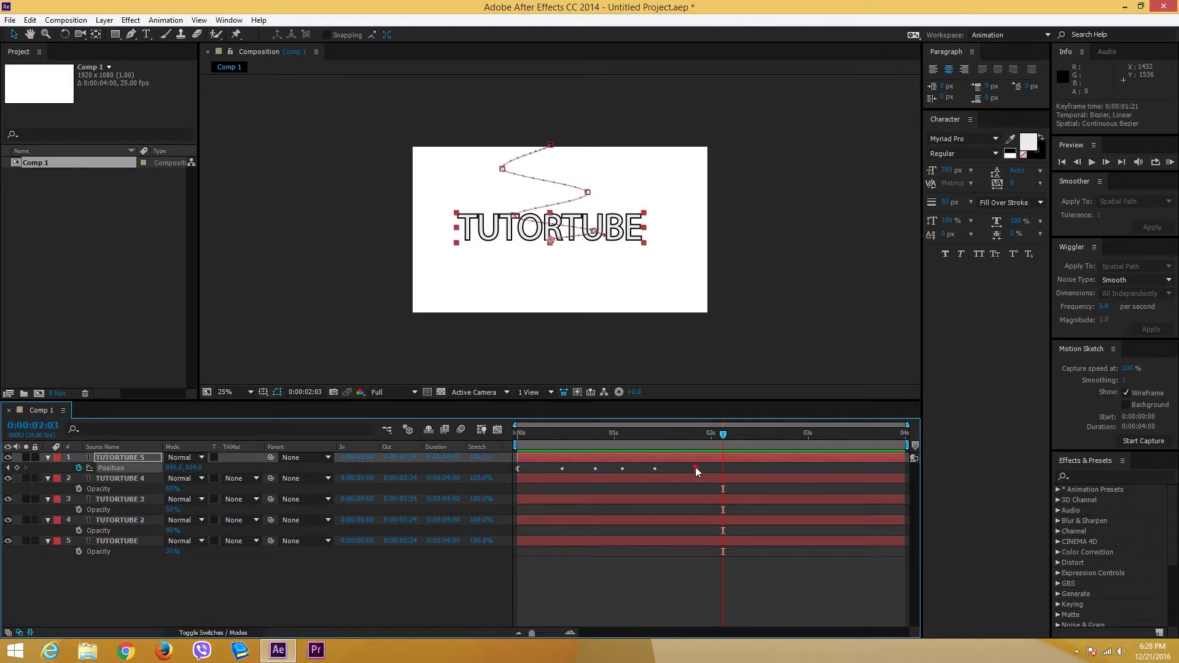
left_click(517, 468, "shift")
left_click(729, 469)
left_click_drag(710, 465, 514, 472)
right_click(518, 468)
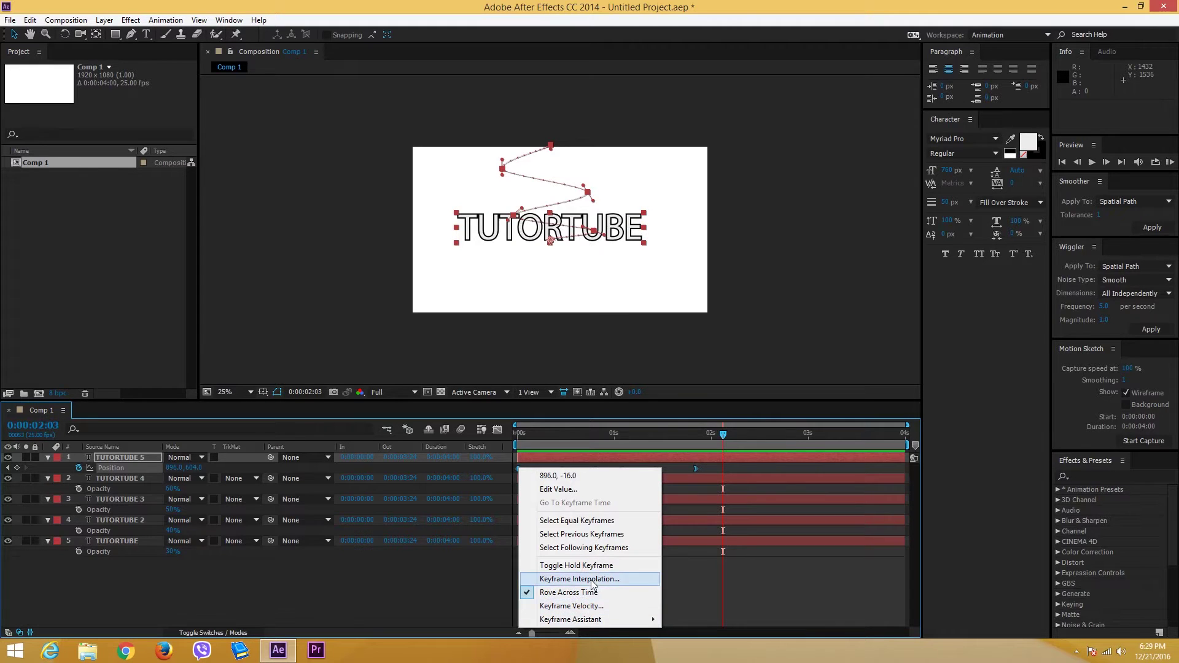
mouse_move(597, 620)
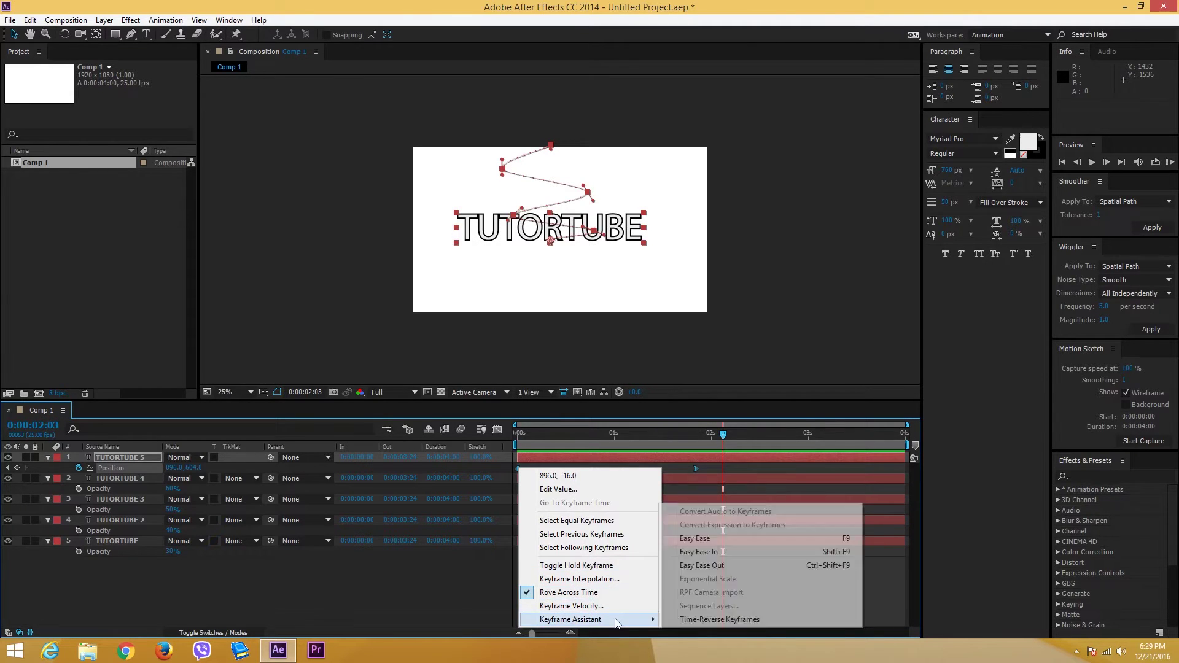
left_click(767, 621)
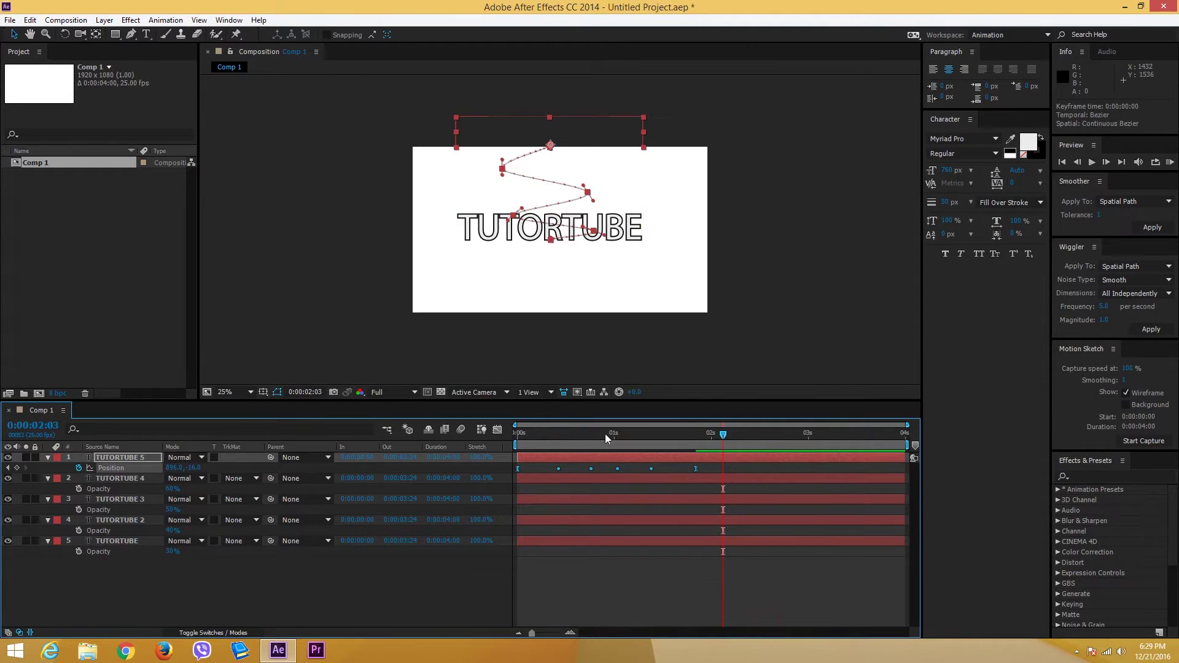
Preview the reversed TUTORTUBE 5 animation from the start.
key("Home")
key("space")
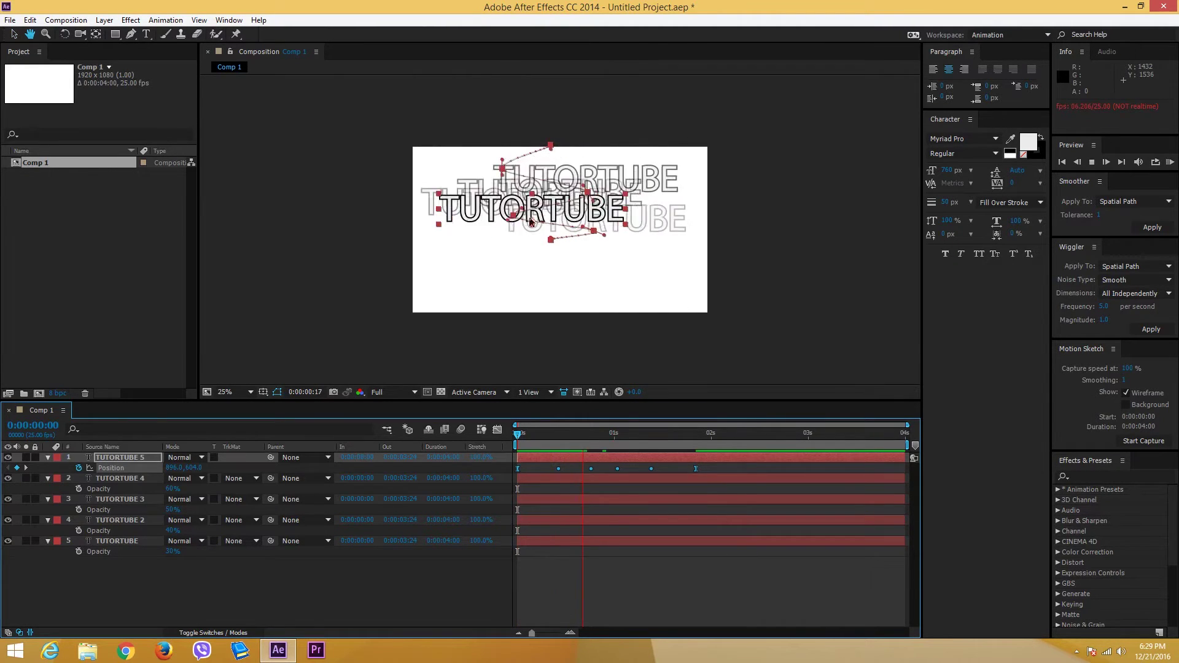
key("space")
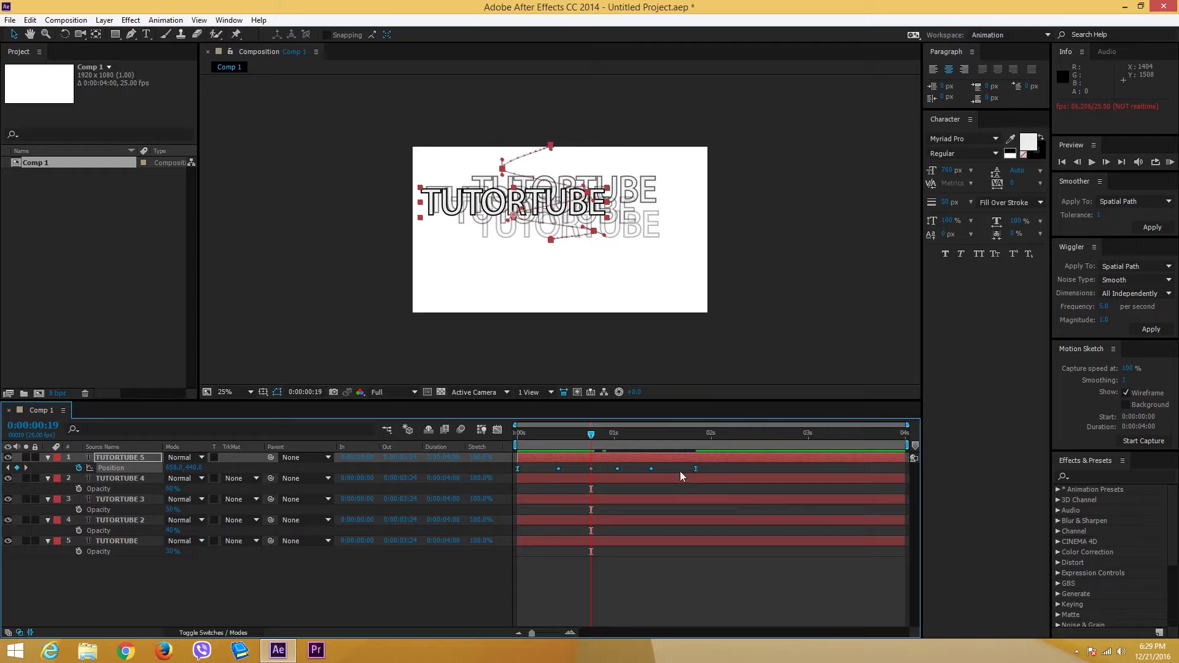
mouse_move(696, 470)
Time-reverse the Position keyframes of TUTORTUBE through TUTORTUBE 4 via Keyframe Assistant.
left_click(699, 561)
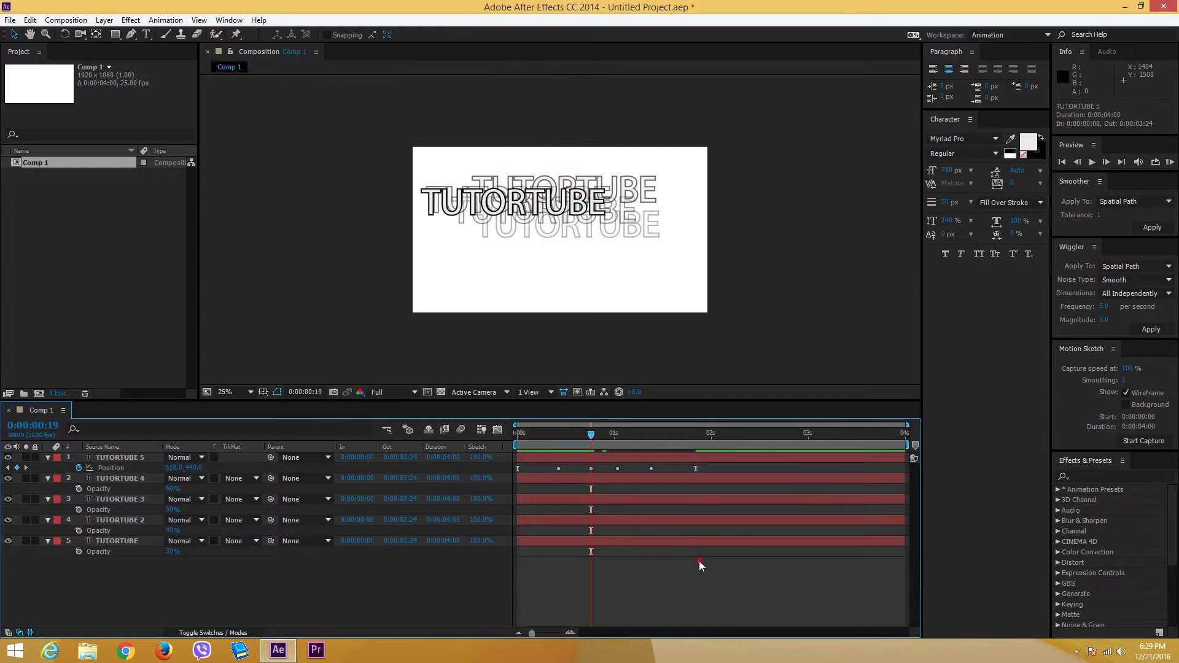
key("ctrl+a")
left_click(134, 458, "ctrl")
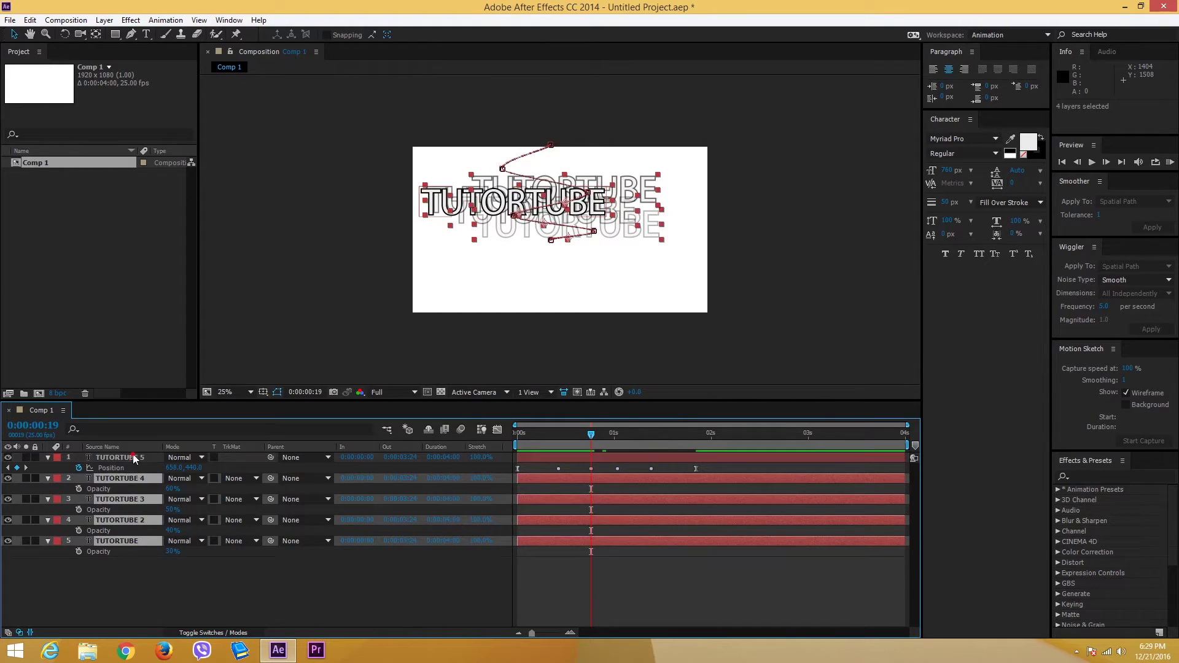
key("p")
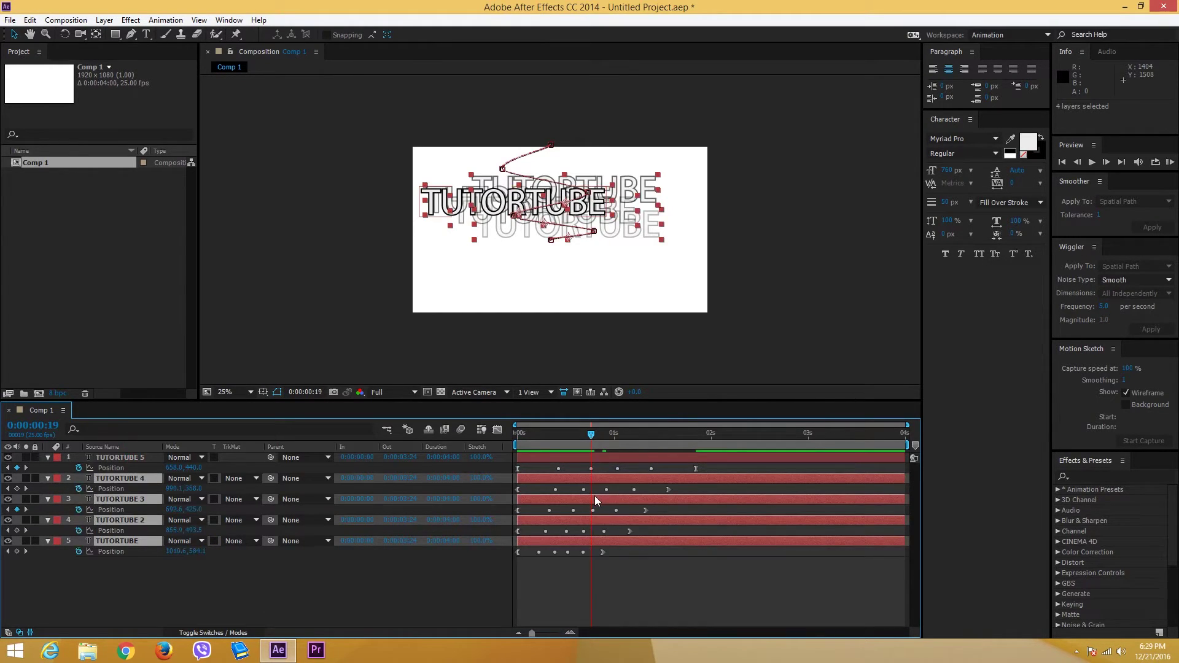
left_click_drag(705, 593, 518, 490)
right_click(516, 489)
mouse_move(558, 486)
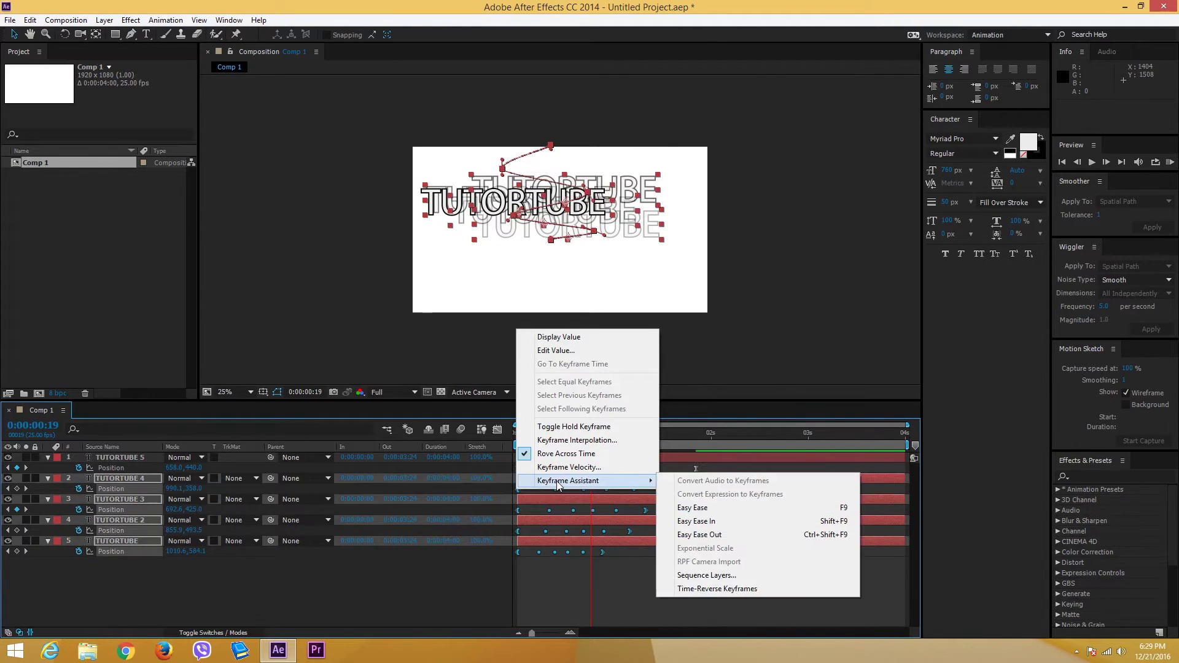
left_click(723, 589)
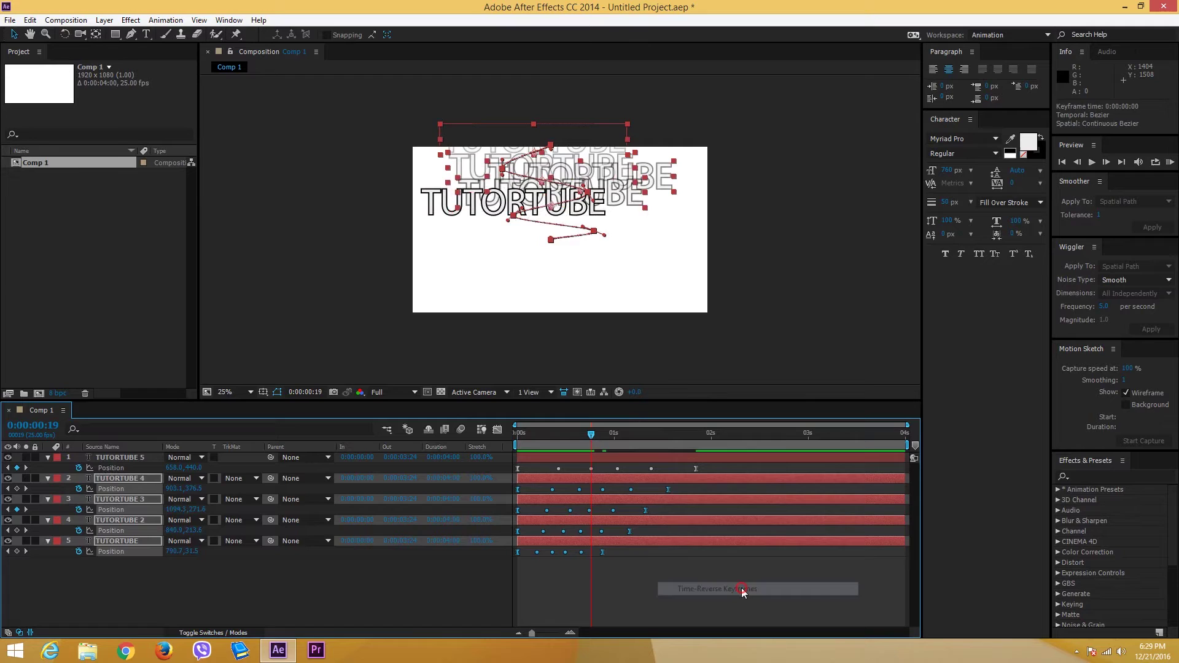
RAM preview the reversed copies' animation twice.
left_click(569, 438)
key("KP_0")
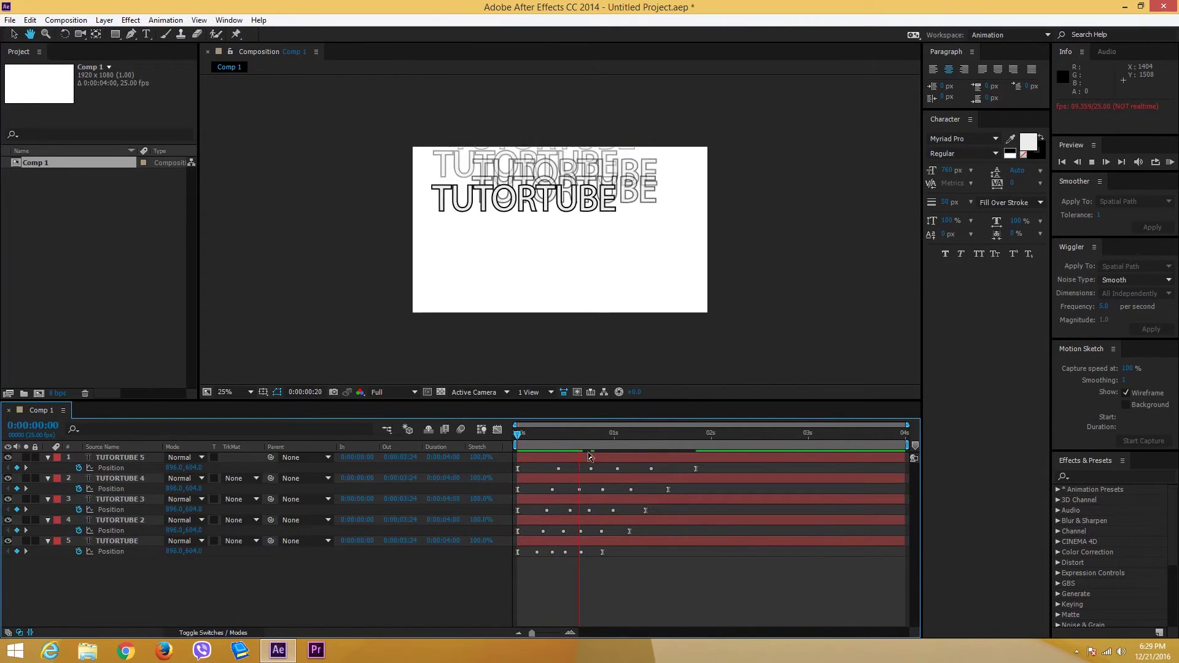
left_click(602, 438)
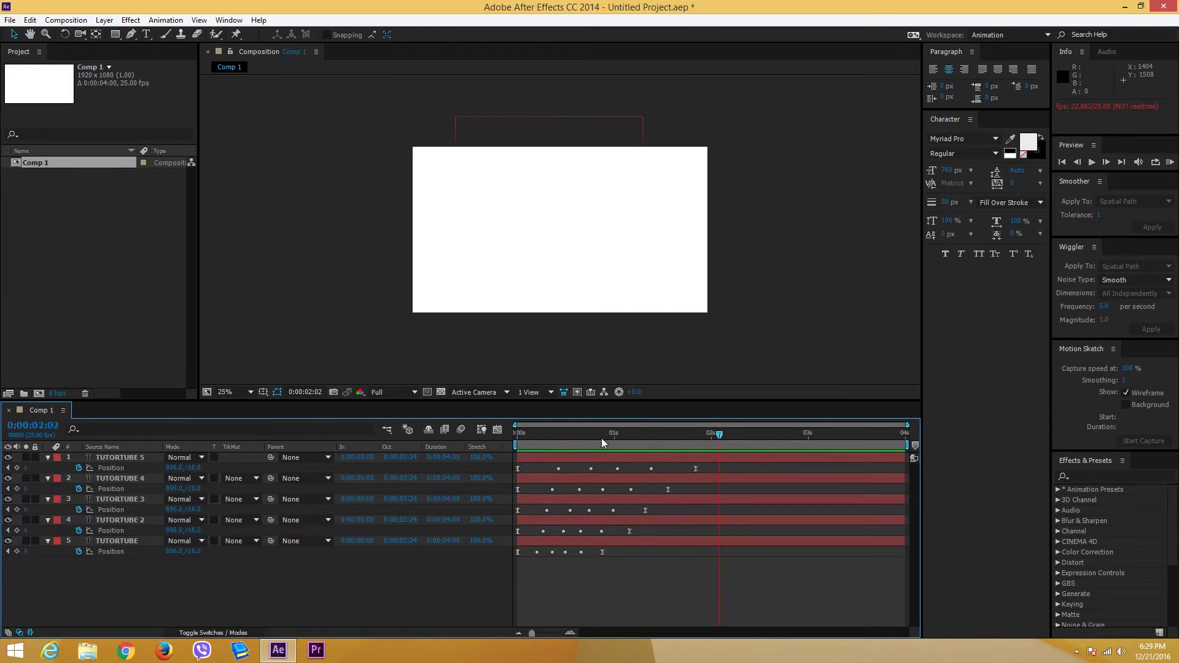
key("KP_0")
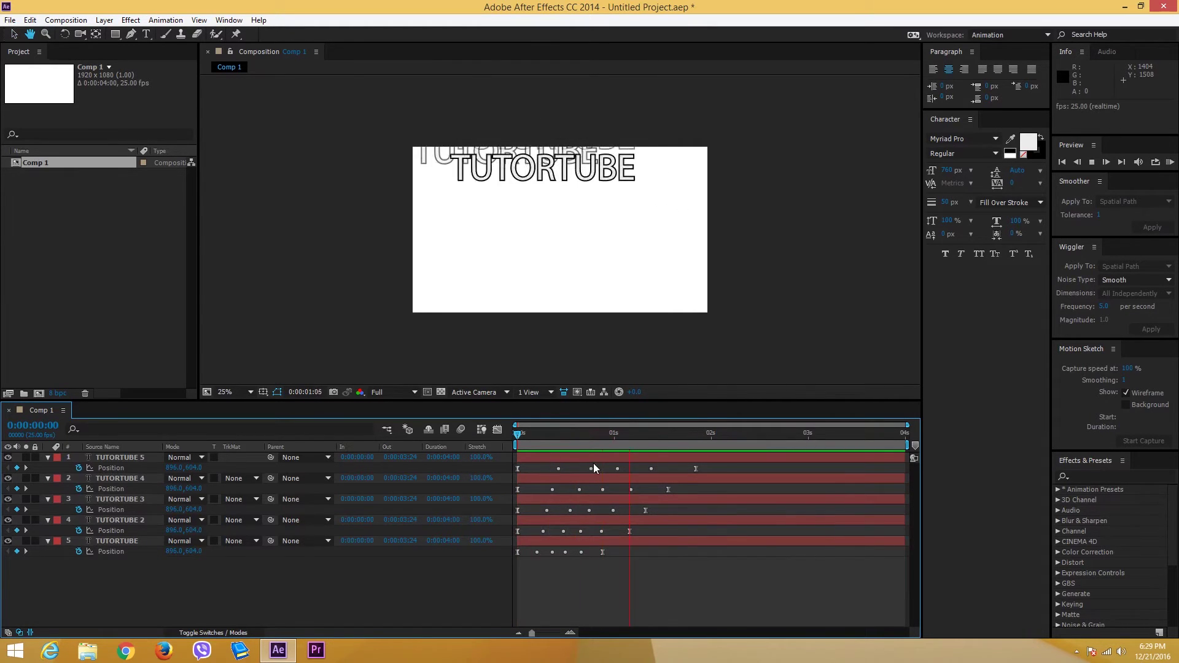
left_click(575, 433)
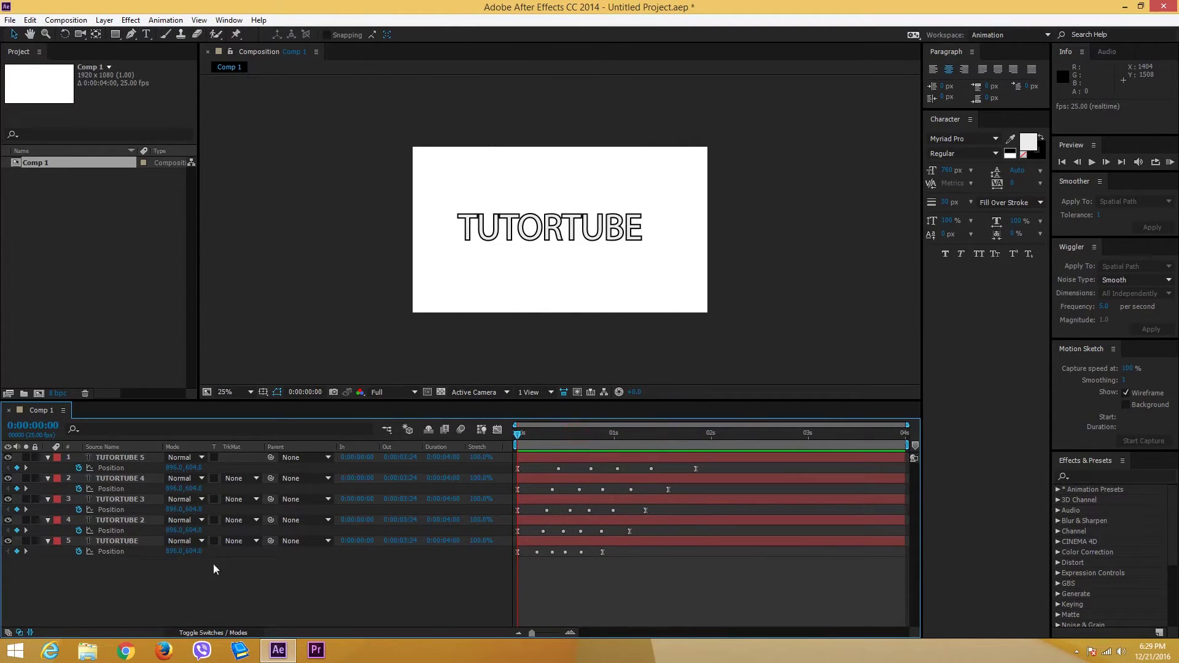
Enable the composition's Motion Blur button and preview the animation.
left_click(137, 457)
left_click(123, 541, "shift")
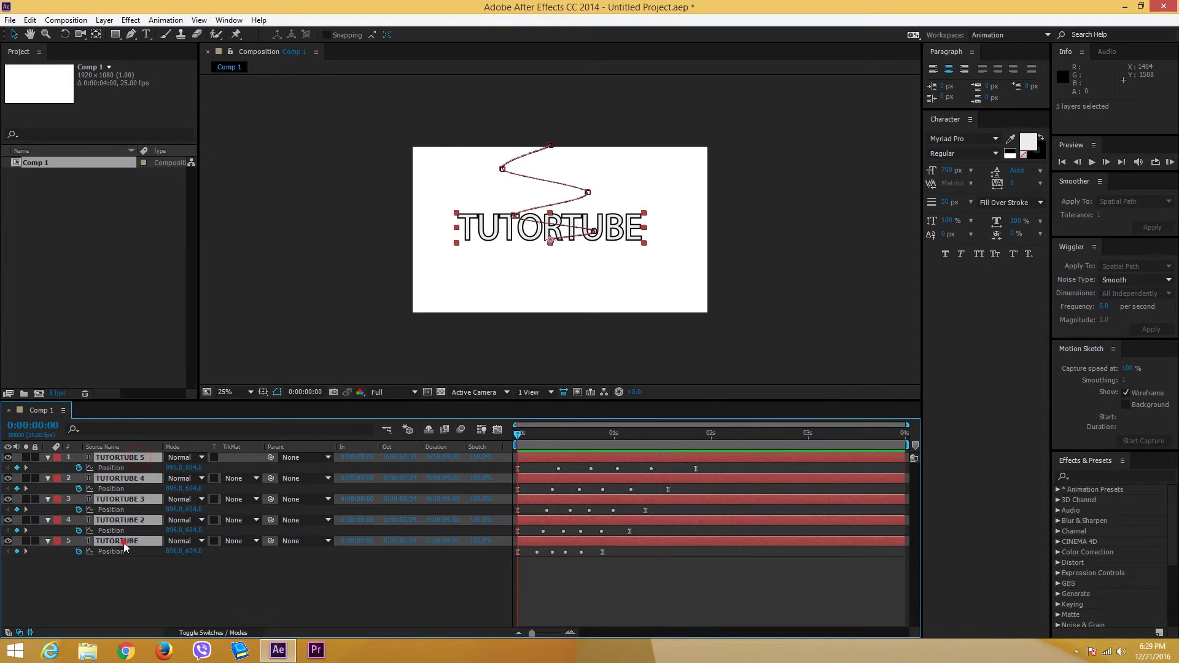
left_click(461, 429)
left_click(661, 587)
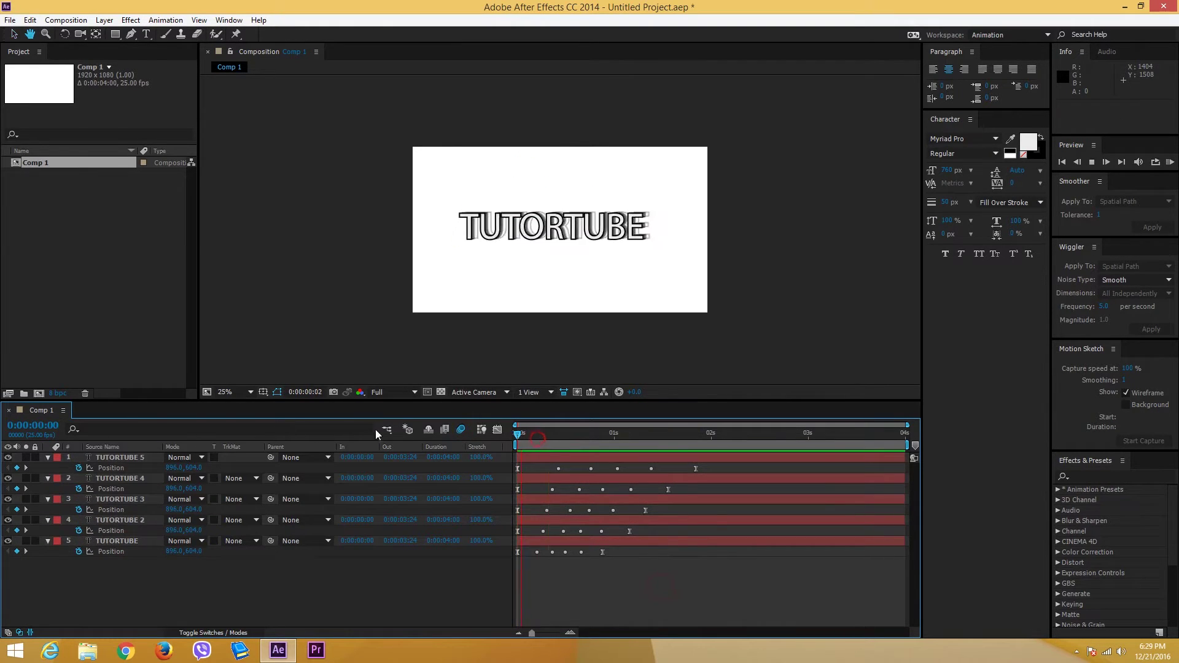
key("KP_0")
key("space")
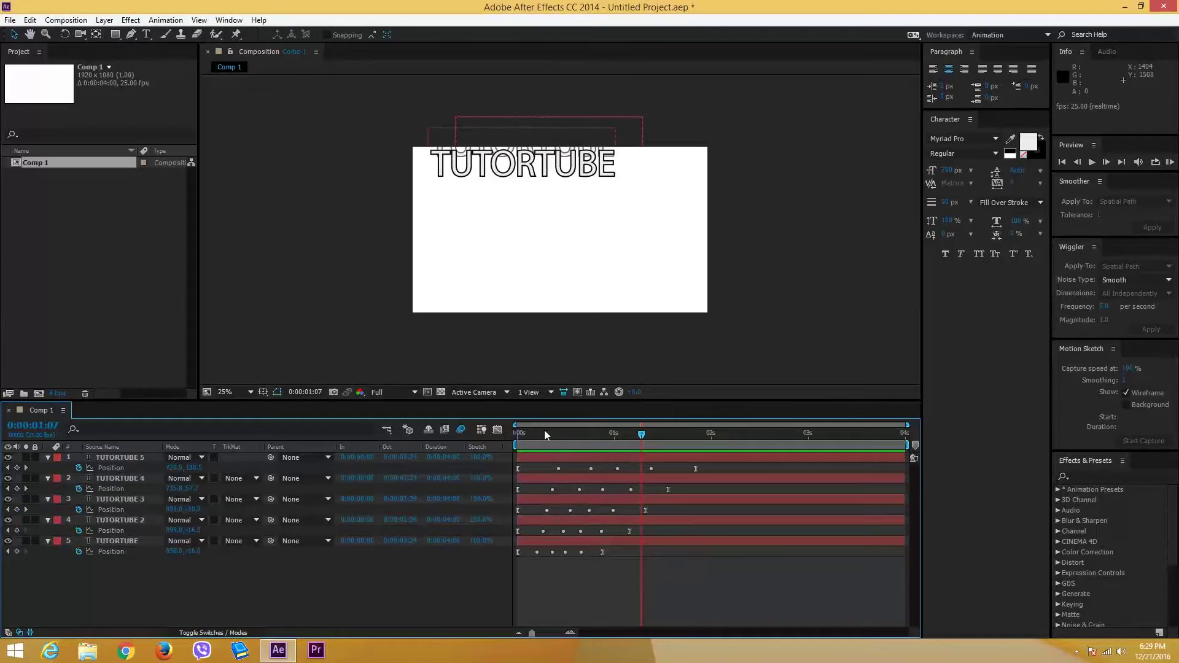
left_click_drag(544, 434, 498, 437)
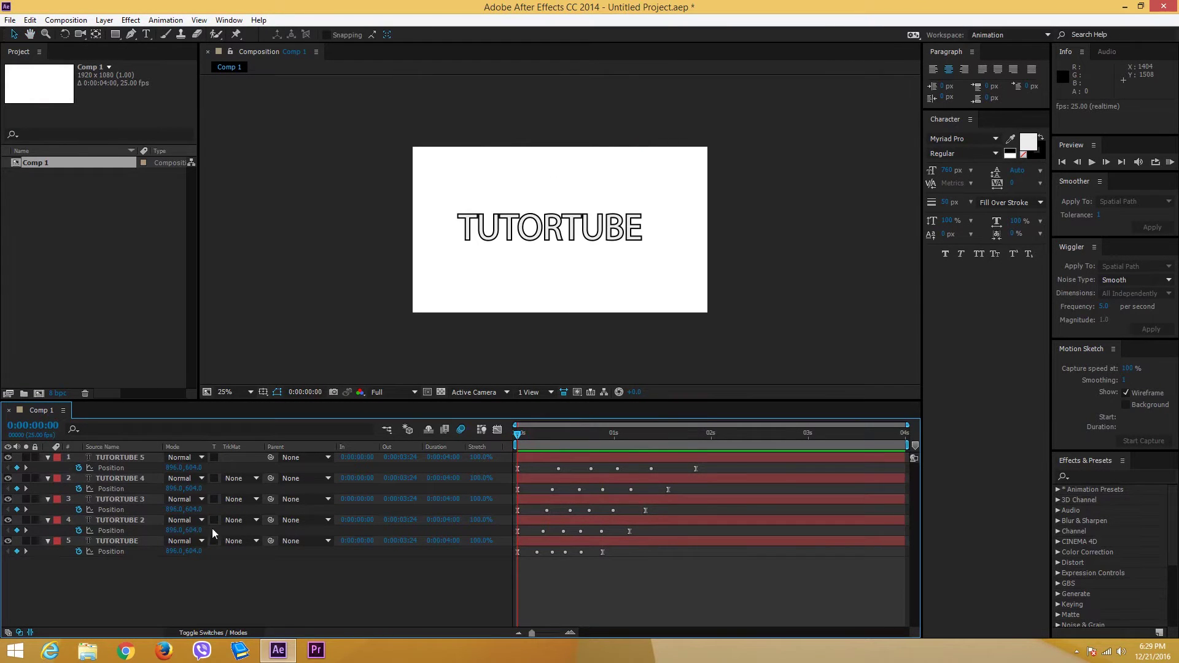
key("space")
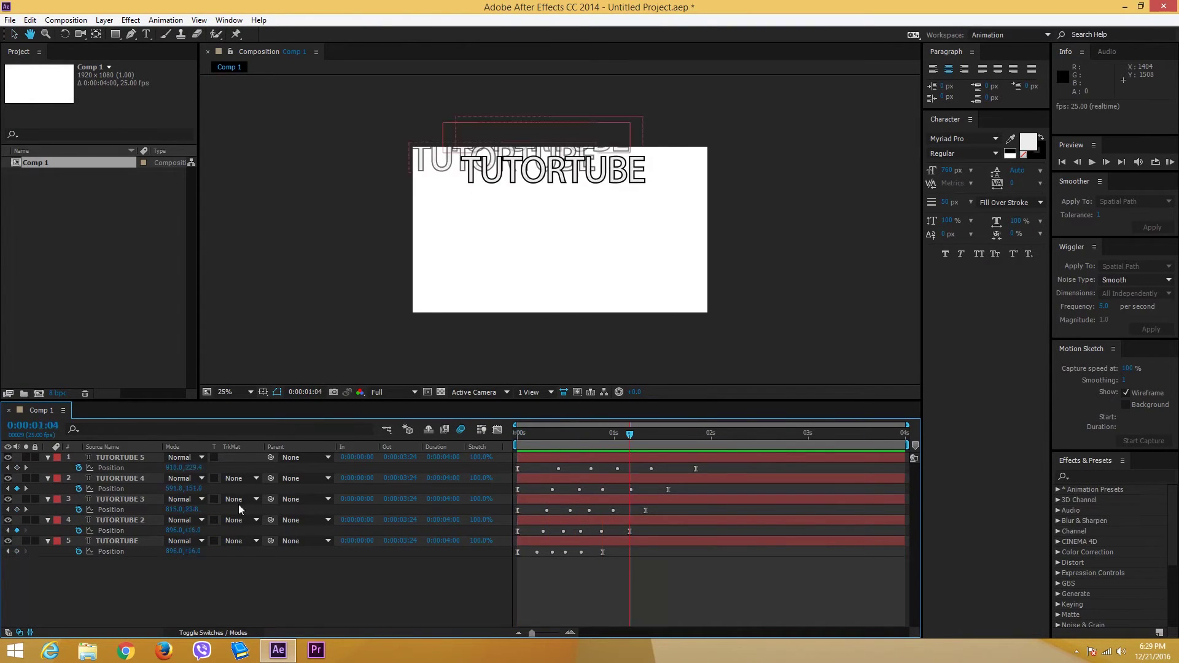
key("space")
Show the Switches column and tick Motion Blur on all five TUTORTUBE layers.
left_click(19, 633)
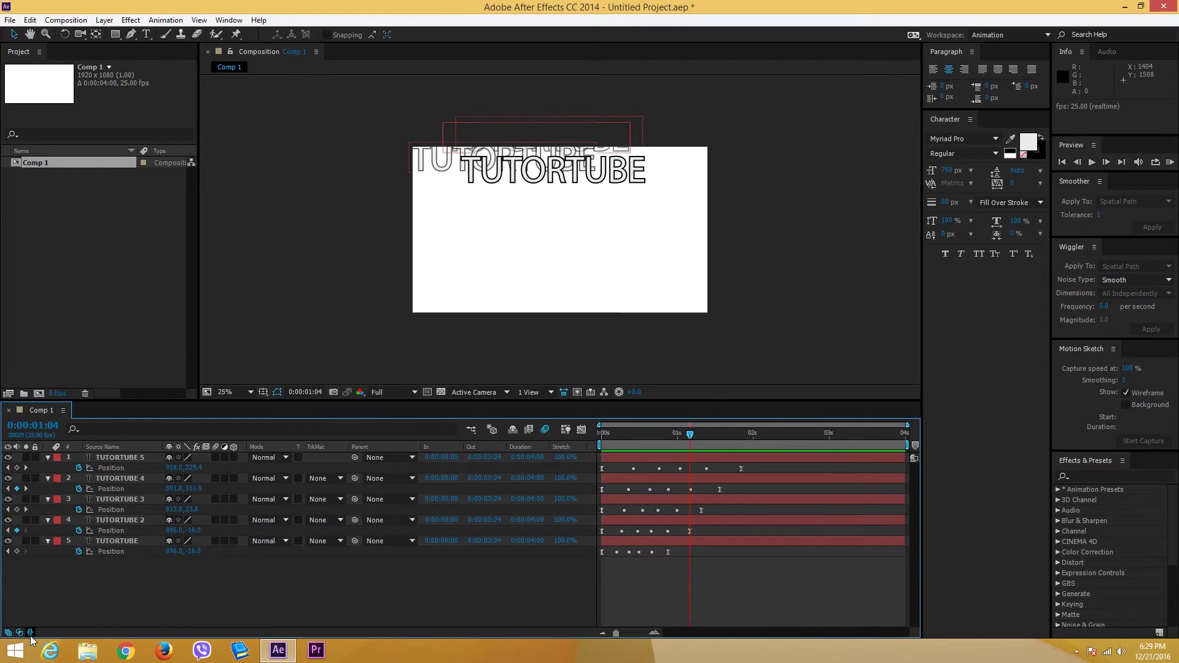
left_click(30, 634)
left_click(20, 634)
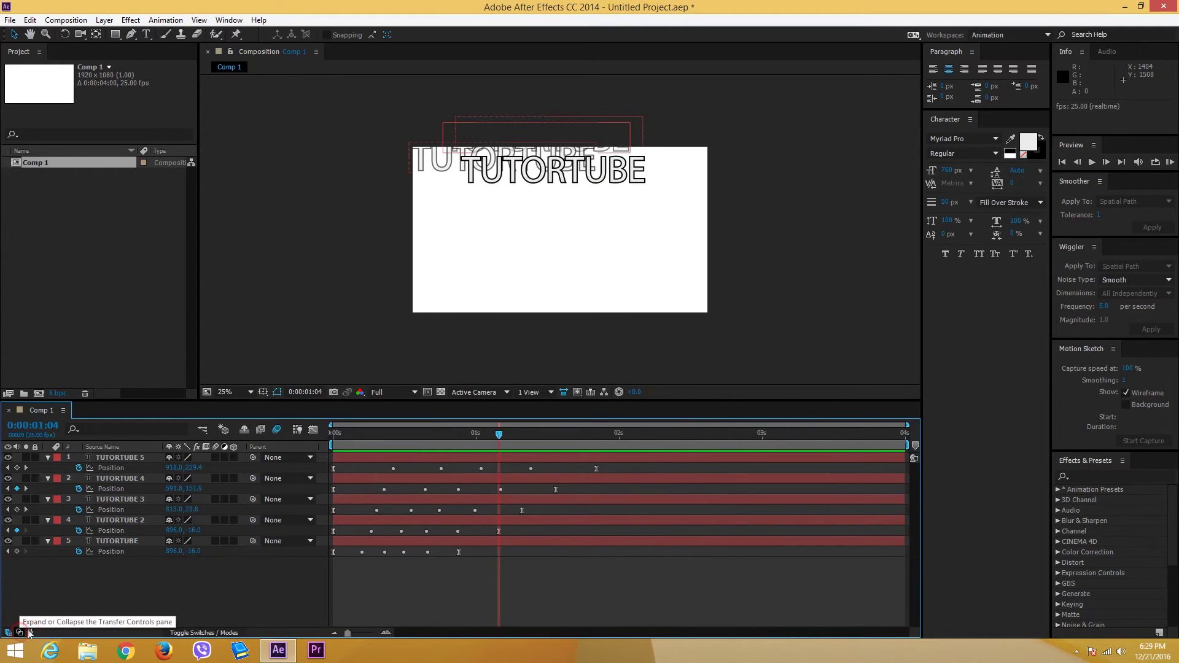
left_click(215, 458)
left_click(215, 478)
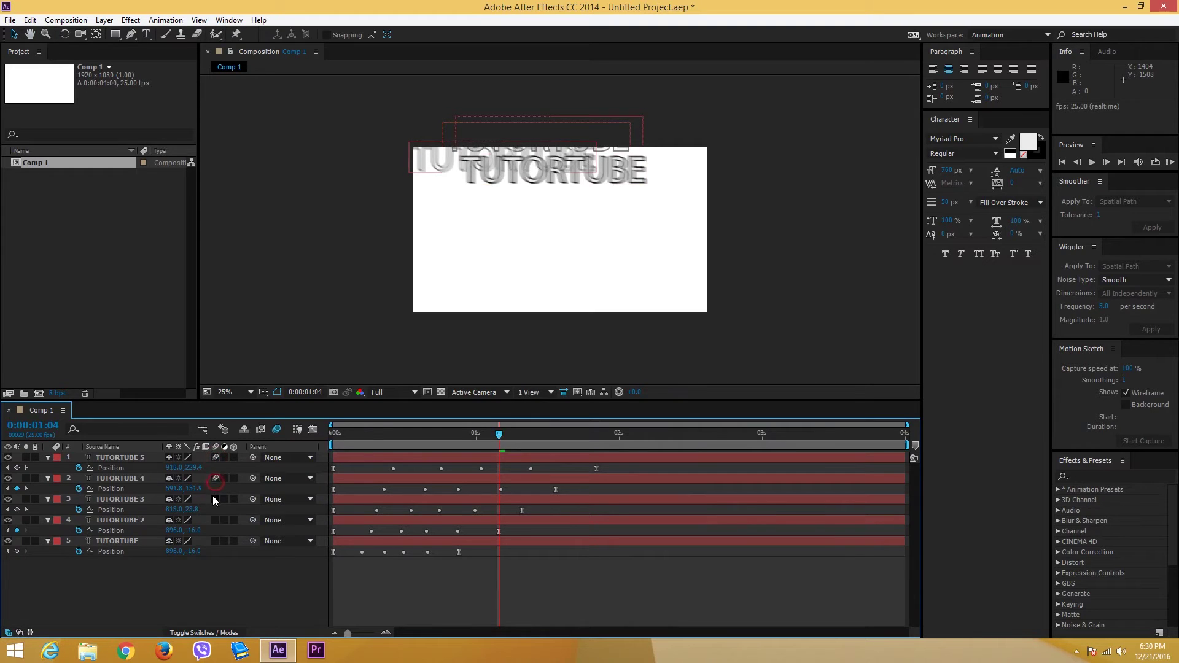
left_click(215, 500)
left_click(215, 520)
left_click(217, 541)
left_click_drag(470, 438, 252, 433)
key("space")
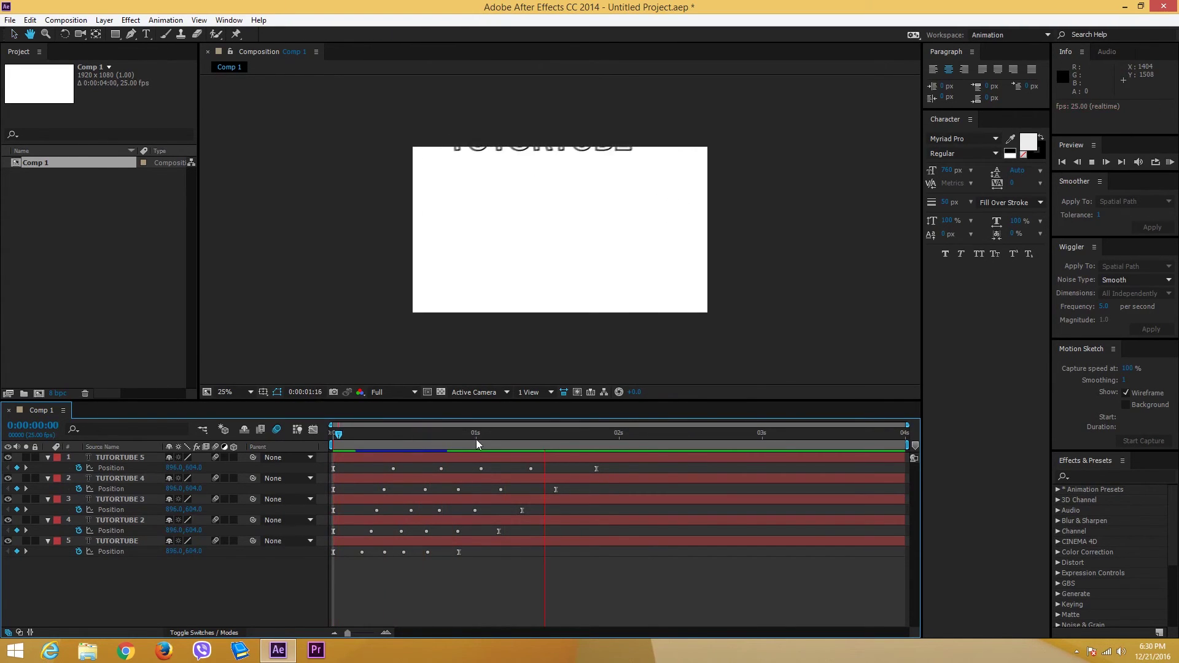
key("space")
key("space")
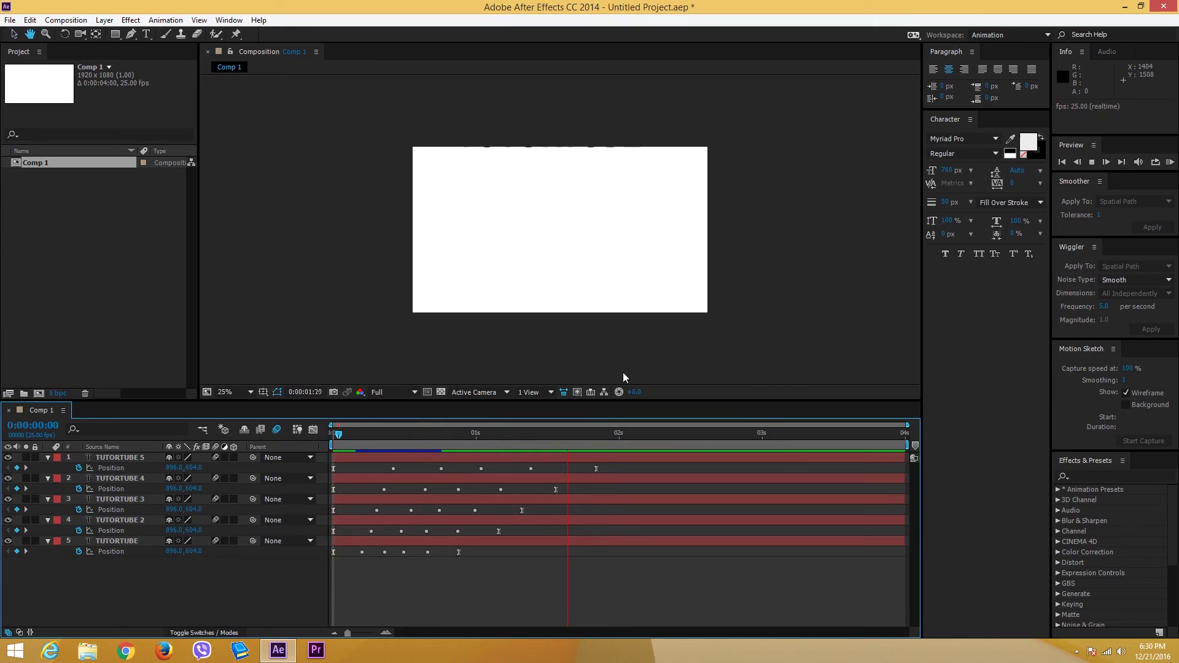
key("space")
left_click_drag(455, 436, 229, 441)
left_click(786, 284)
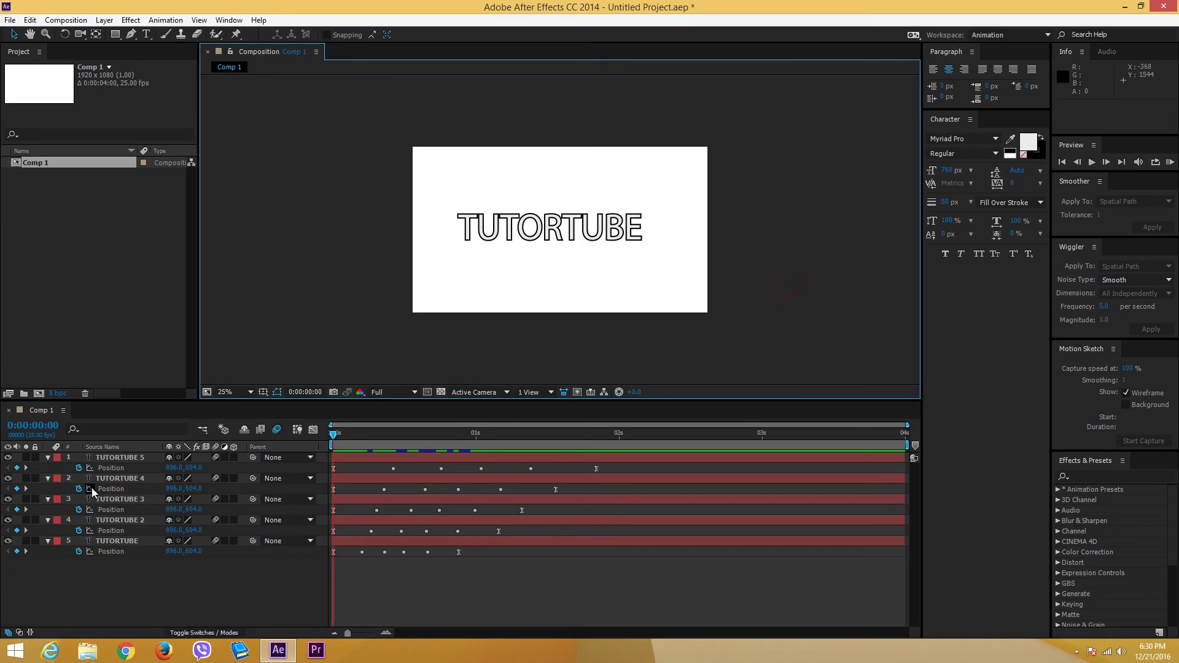